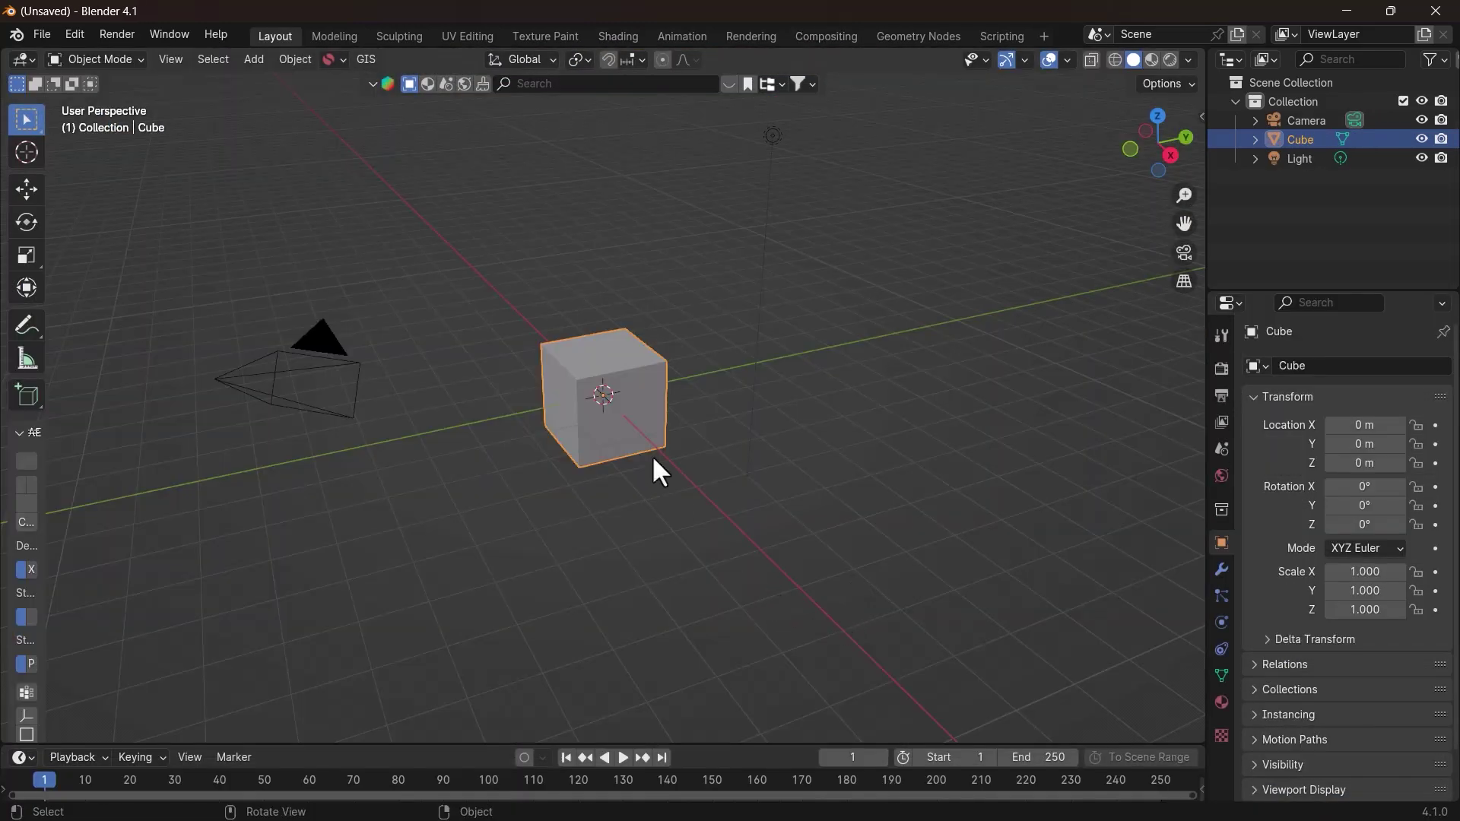
Delete all the default scene objects and add a UV sphere at the origin.
key("a")
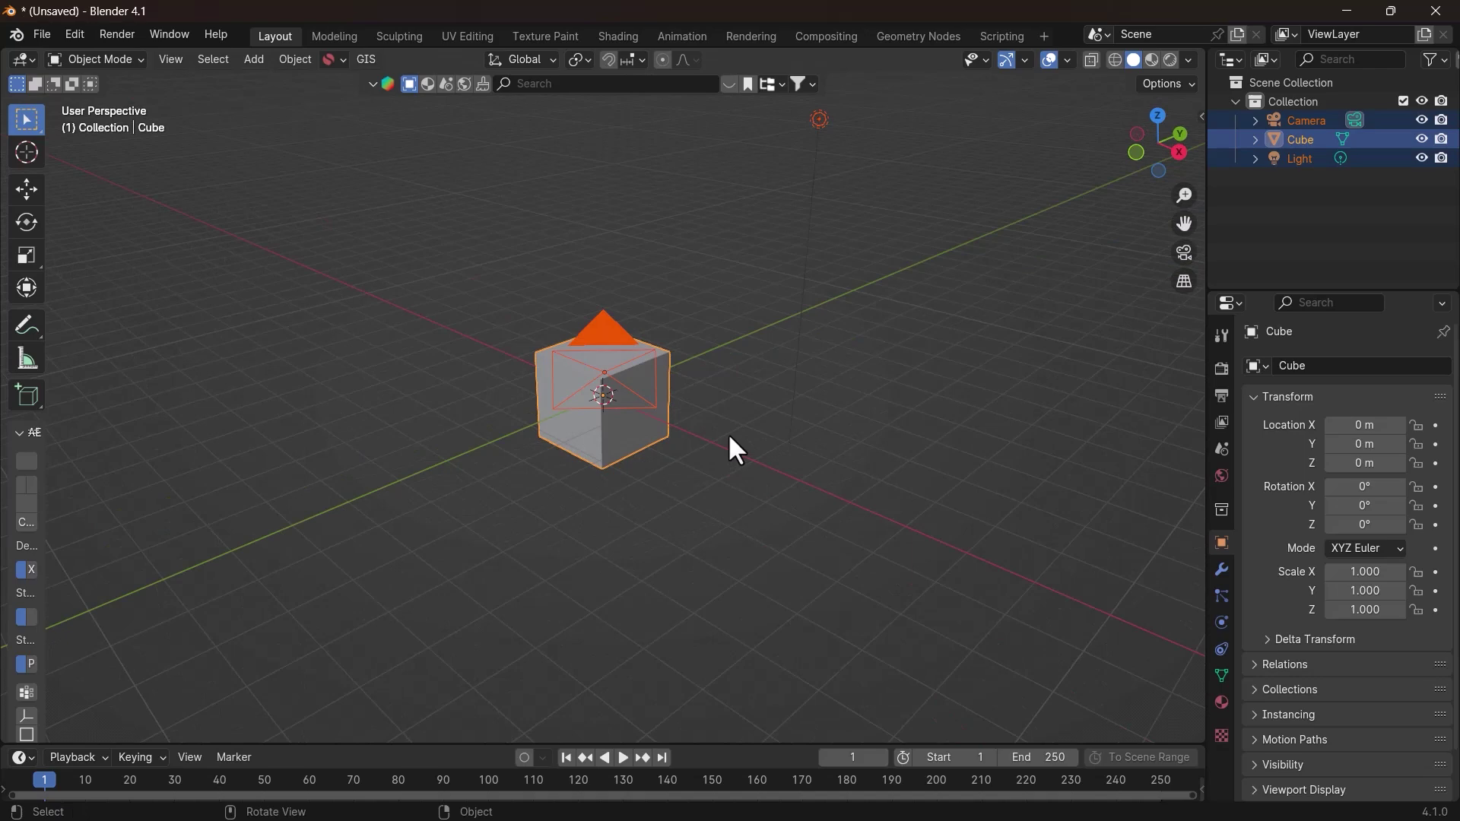
key("Delete")
key("shift+a")
mouse_move(663, 362)
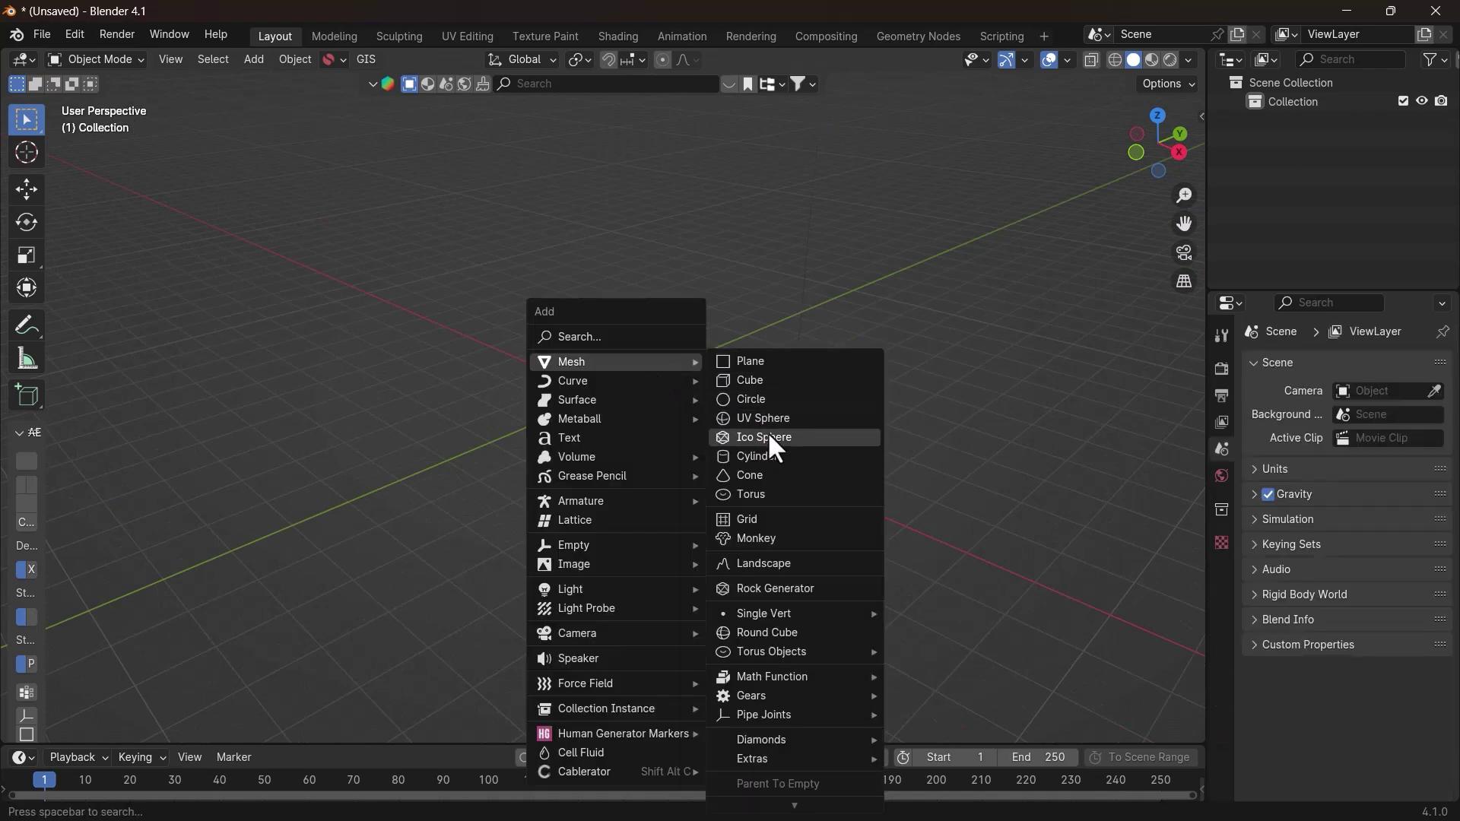
left_click(768, 419)
Shade the sphere smooth and scale it up to roughly one and a half times its size.
right_click(619, 391)
left_click(619, 390)
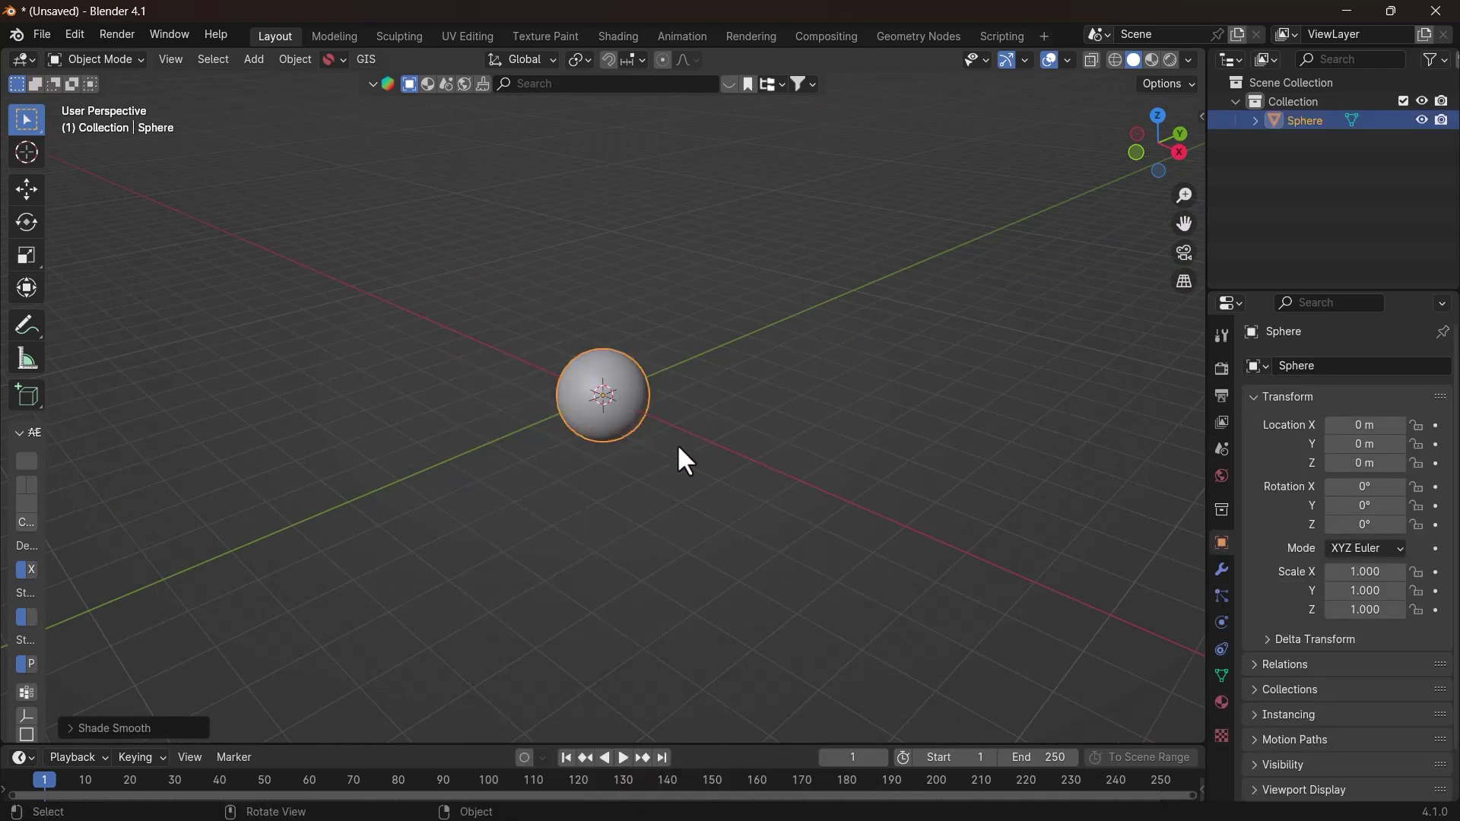
key("s")
Add an emitter particle system to the sphere and set the particle lifetime to 250 frames.
left_click(1221, 597)
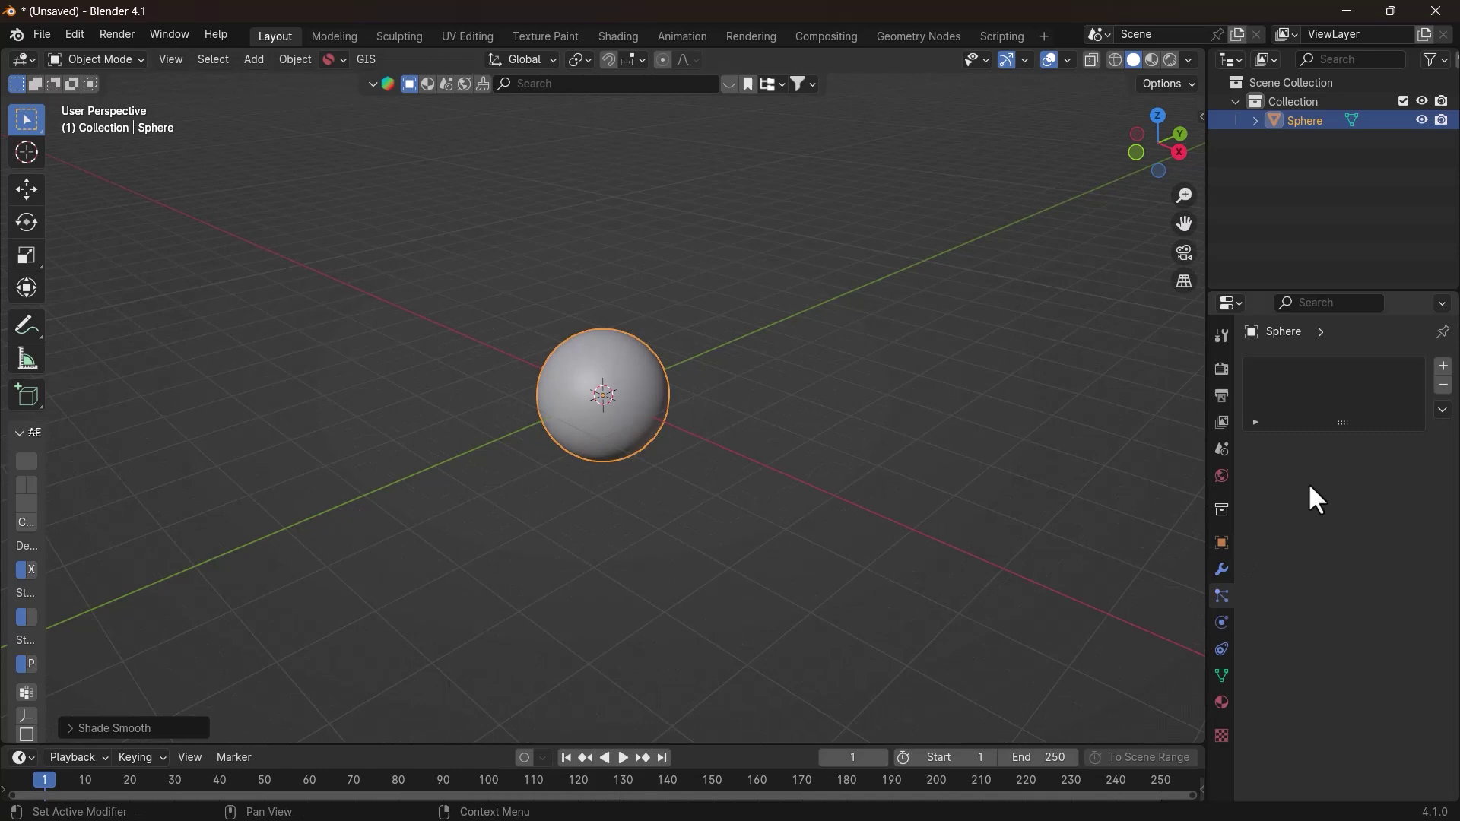
left_click(1444, 367)
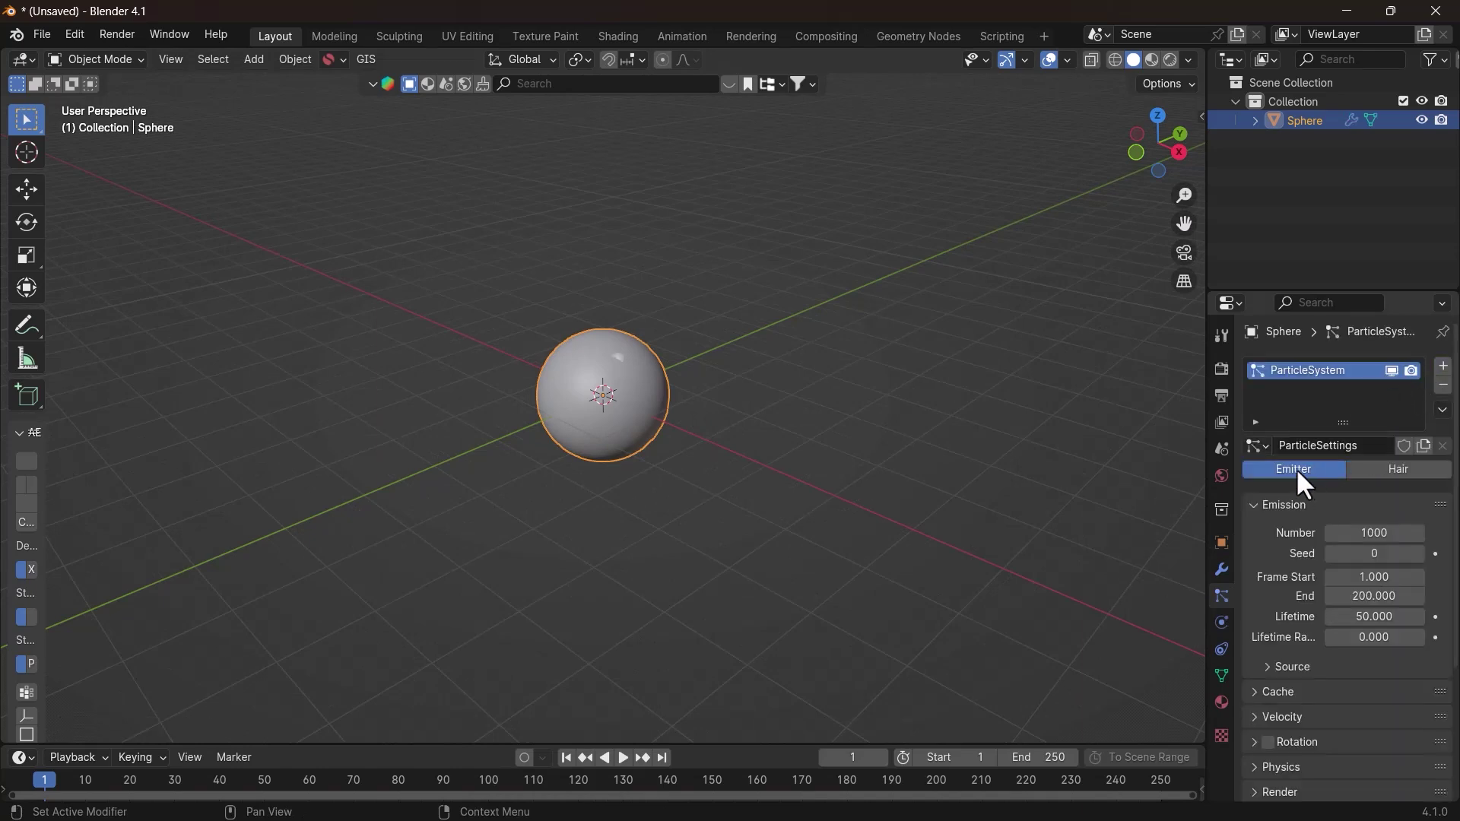
left_click(1374, 617)
Set the sphere's particle system to render its particles as Path.
middle_click_drag(1320, 683, 1305, 460)
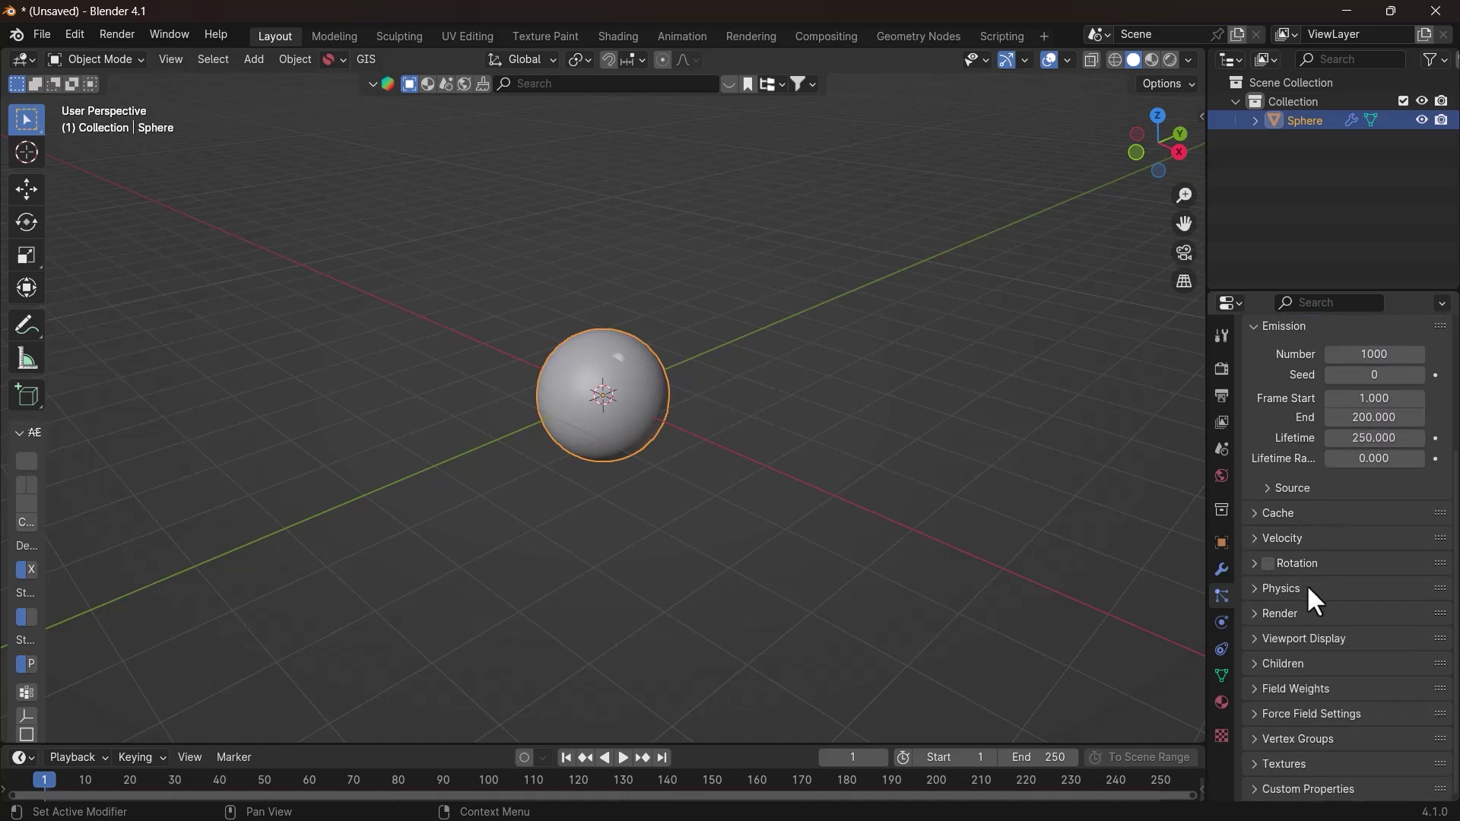
left_click(1307, 607)
middle_click_drag(1319, 651, 1322, 520)
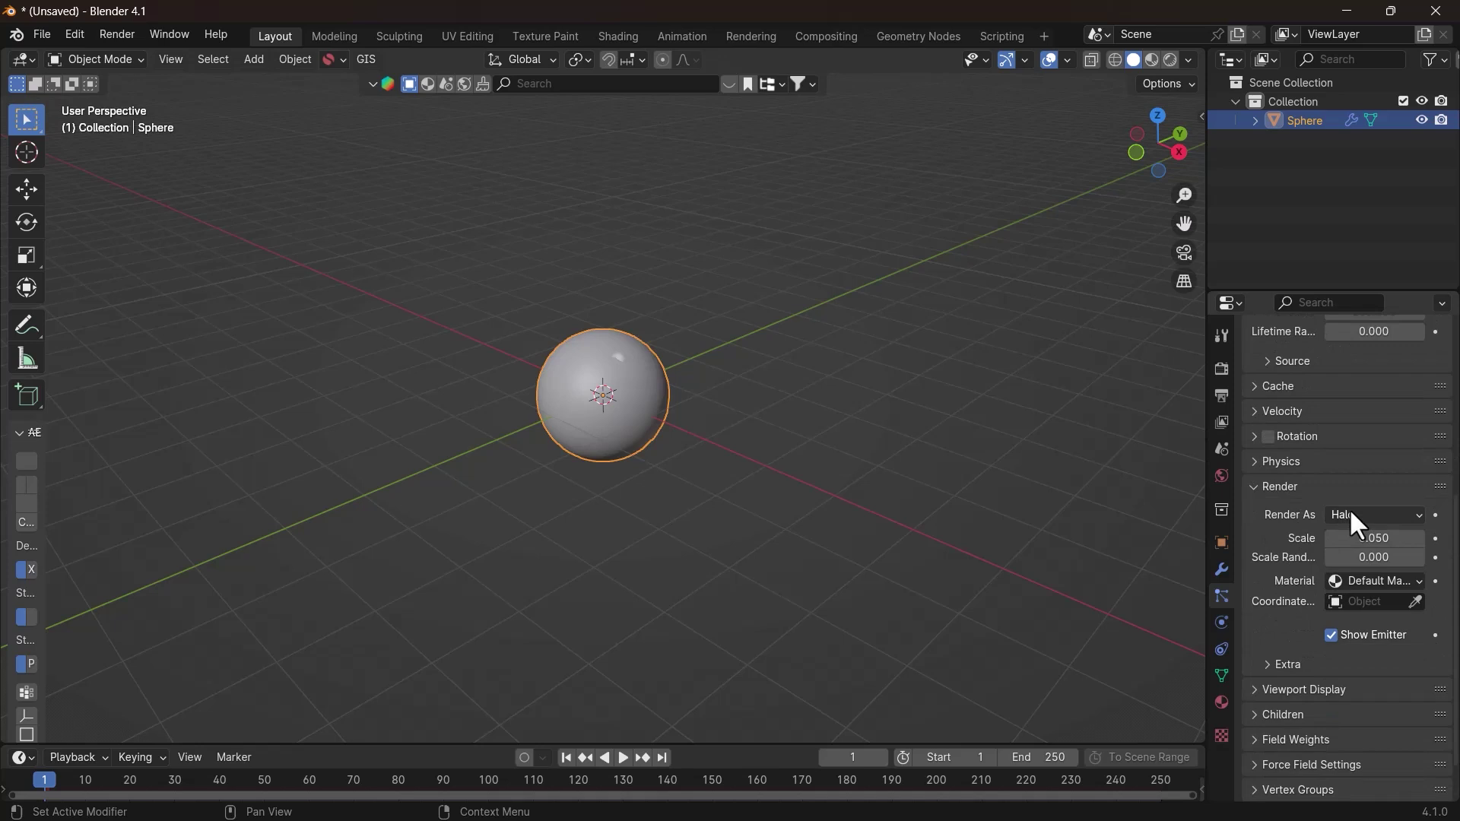
left_click(1351, 513)
left_click(1353, 598)
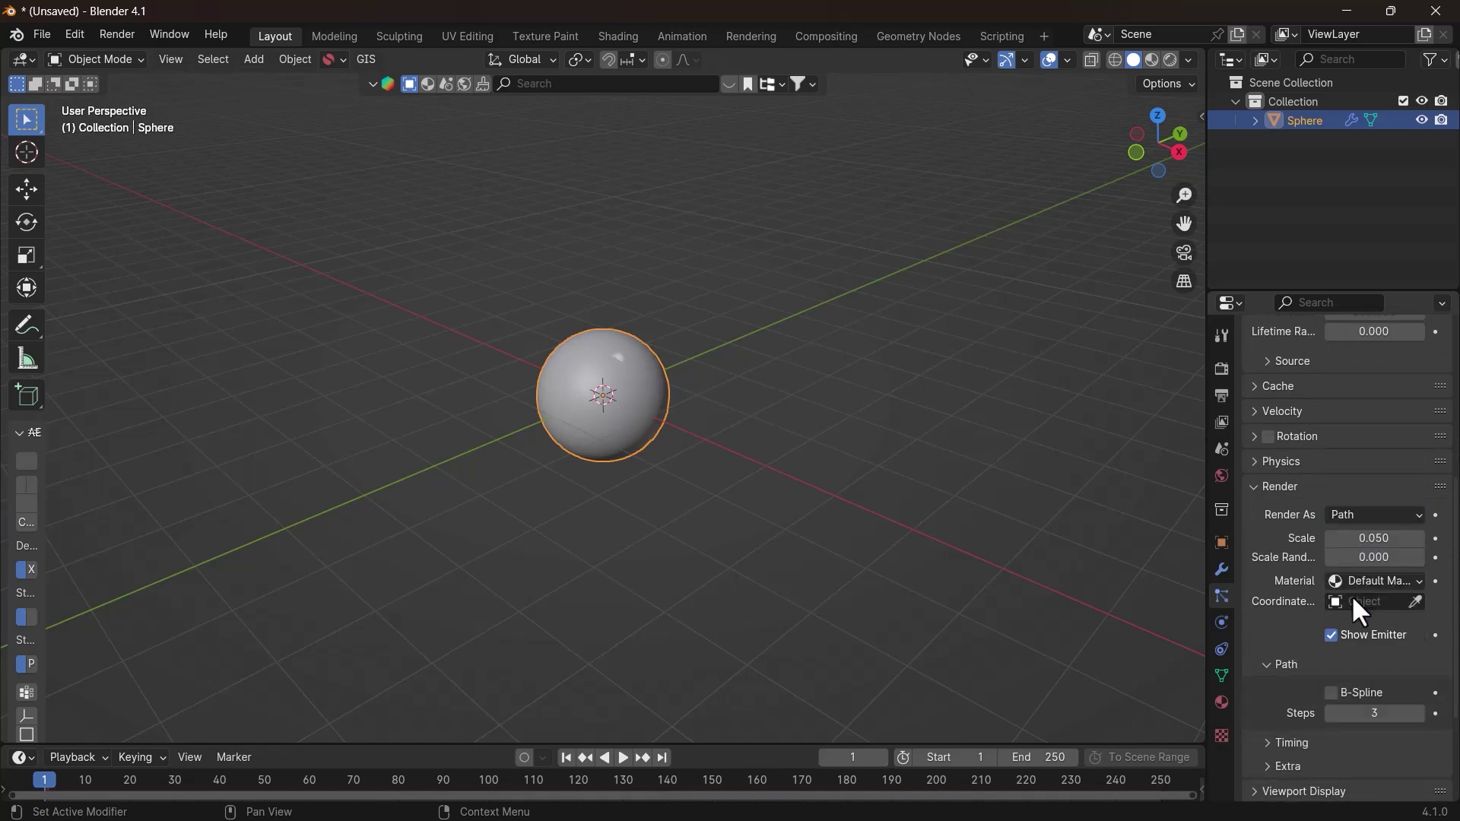
left_click(1283, 491)
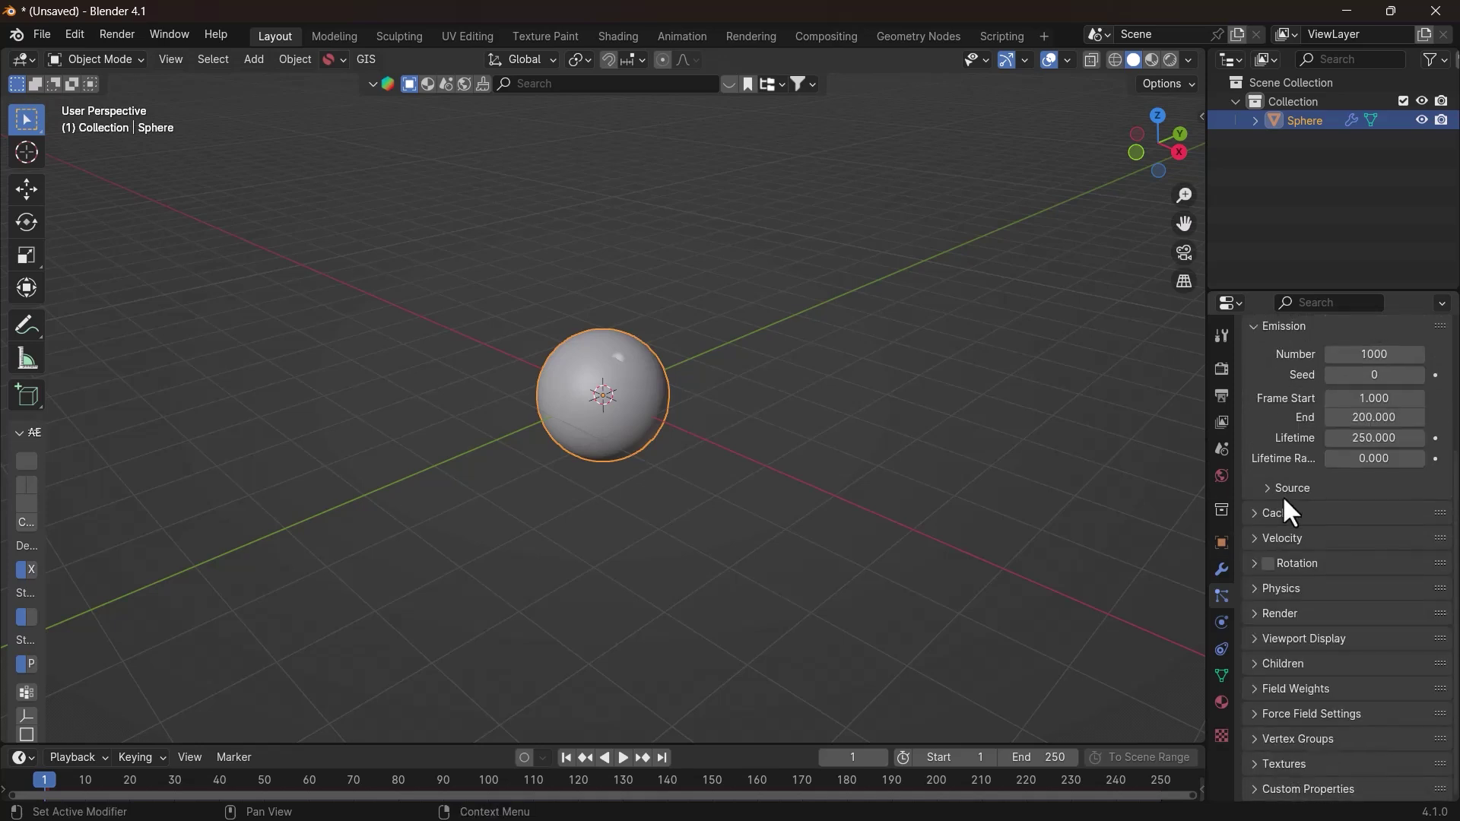
Set the Gravity field weight of the sphere's particle system to 0.
left_click(1305, 636)
scroll(1403, 639, "down", 3)
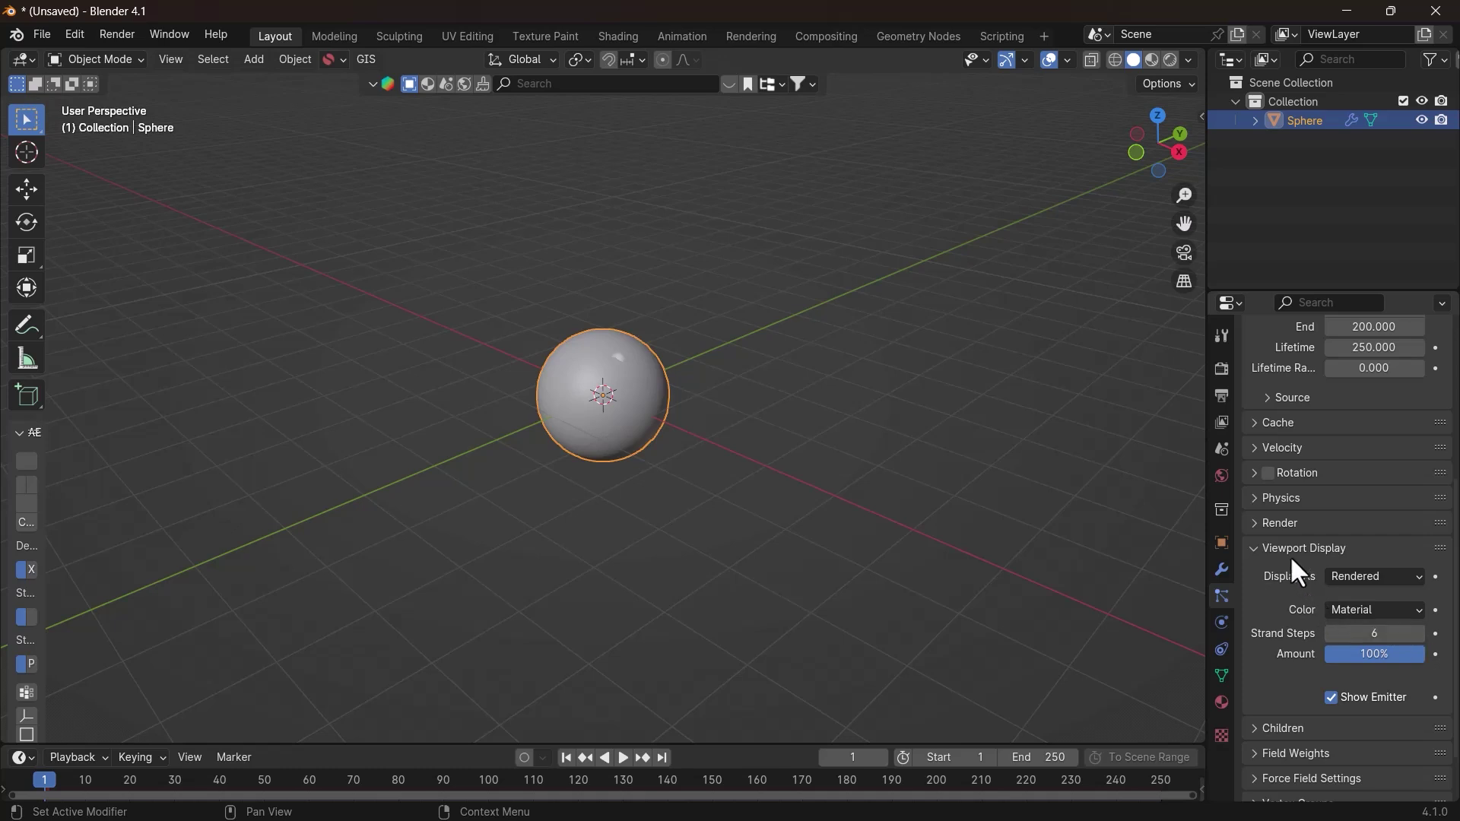
middle_click_drag(1292, 694, 1276, 593)
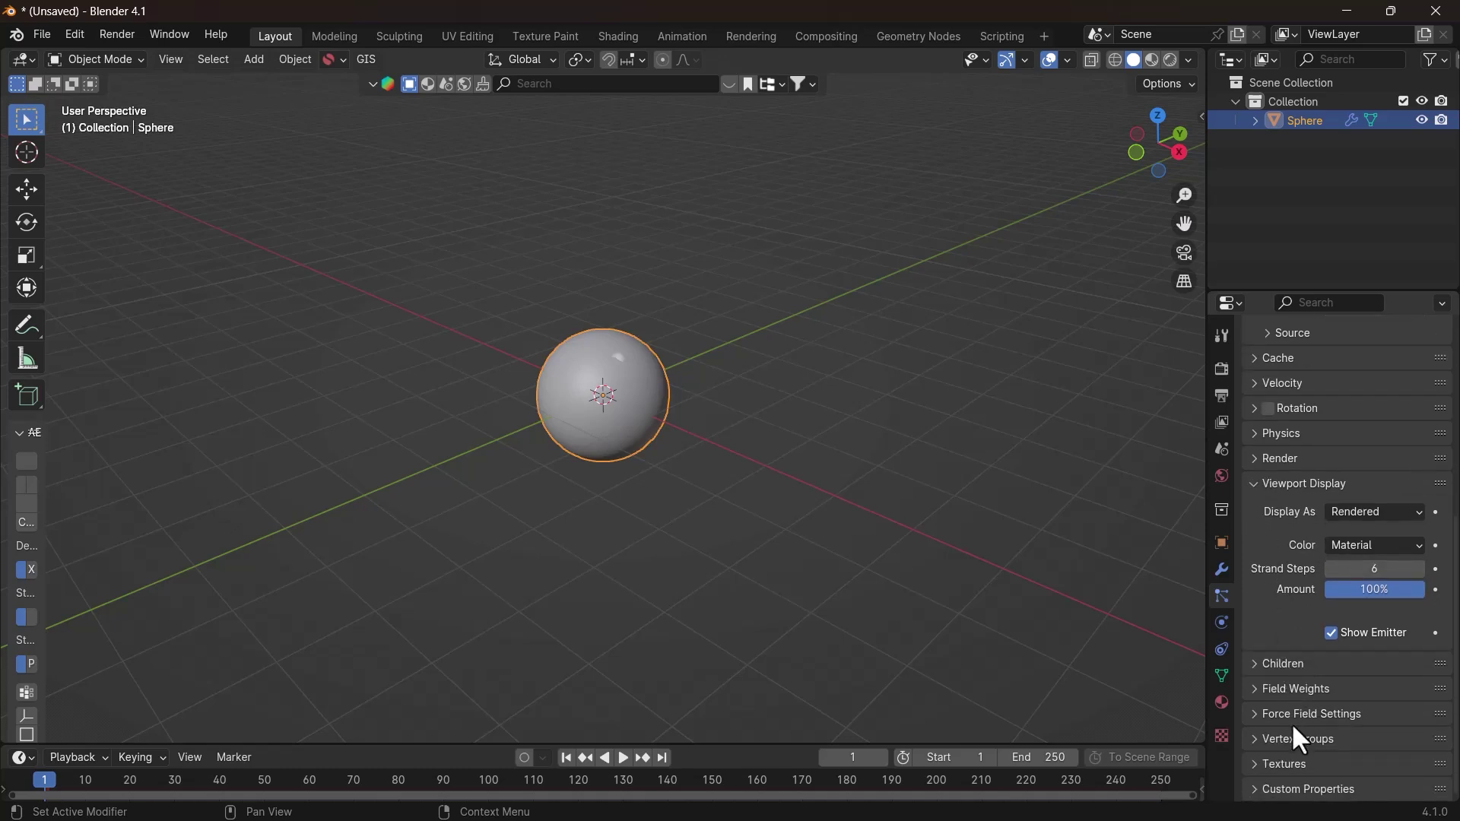
left_click(1295, 689)
scroll(1338, 676, "down", 3)
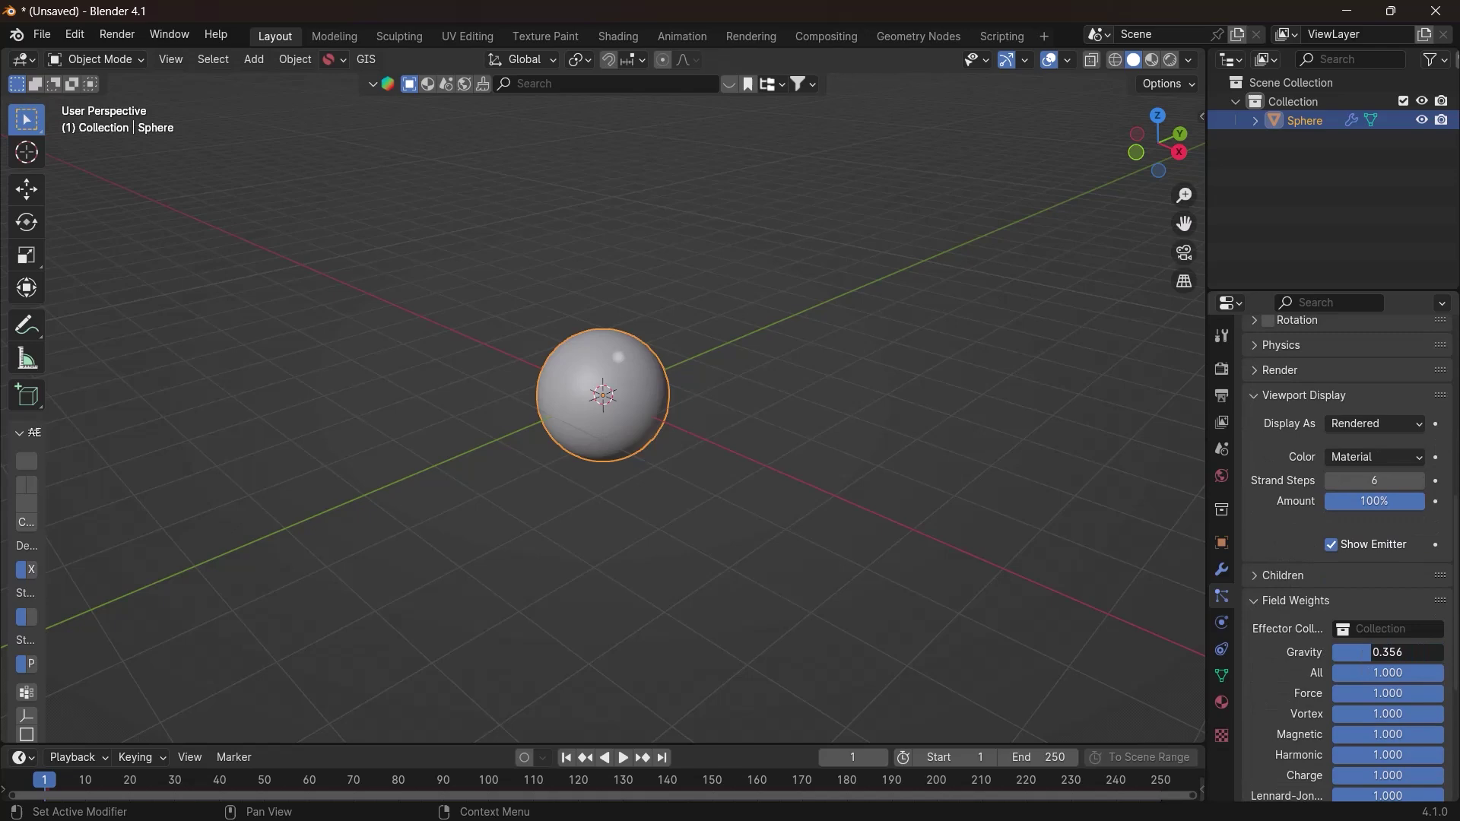
Play the particle animation to check how particles leave the sphere, and return to frame 1.
key("space")
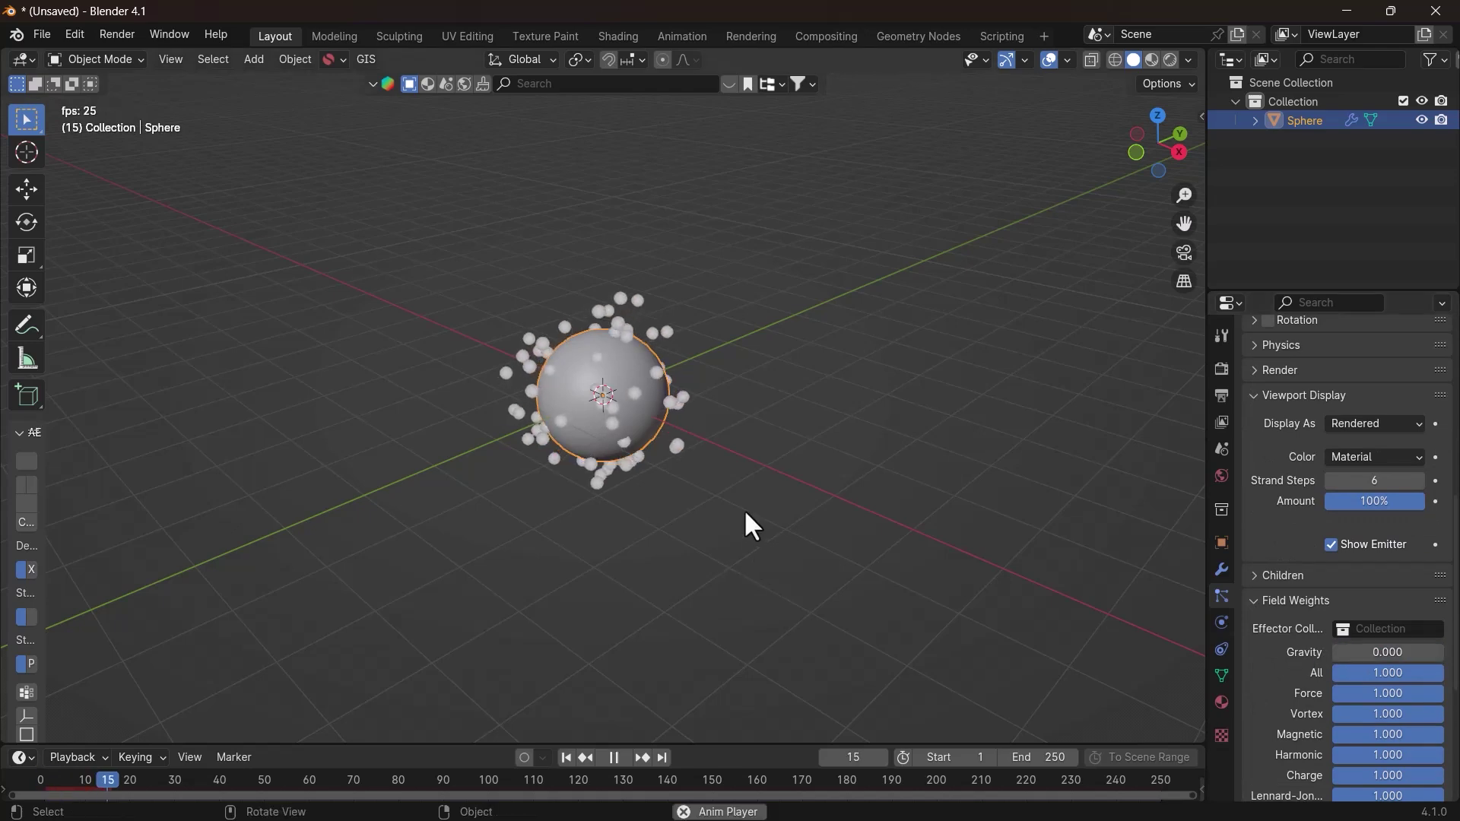
mouse_move(742, 509)
middle_mouse_down()
mouse_move(932, 476)
mouse_move(755, 487)
middle_mouse_up()
key("space")
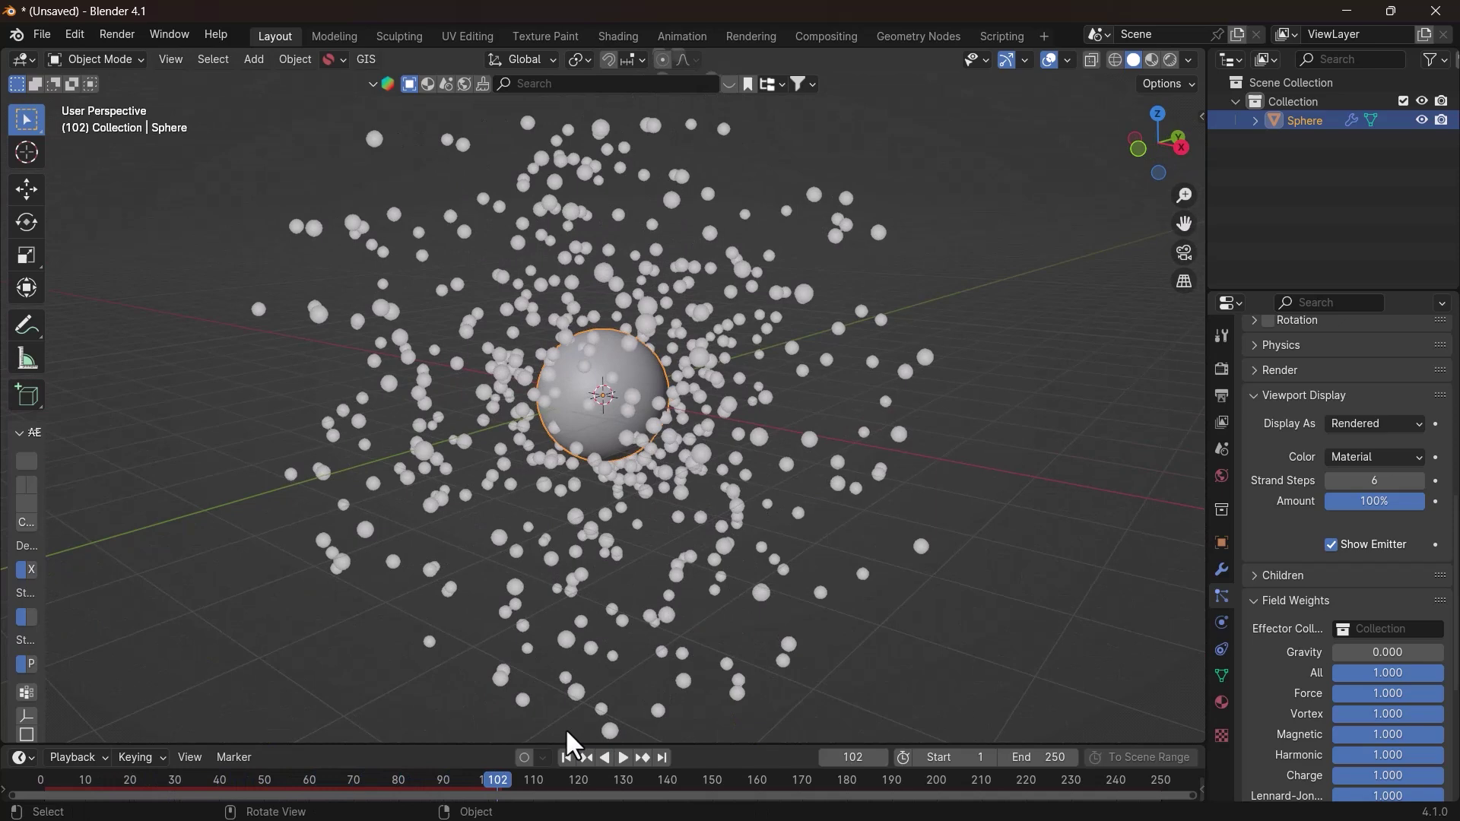
left_click(566, 757)
Add a Turbulence force field at the sphere's centre and scale it up to about 2.94.
key("shift+a")
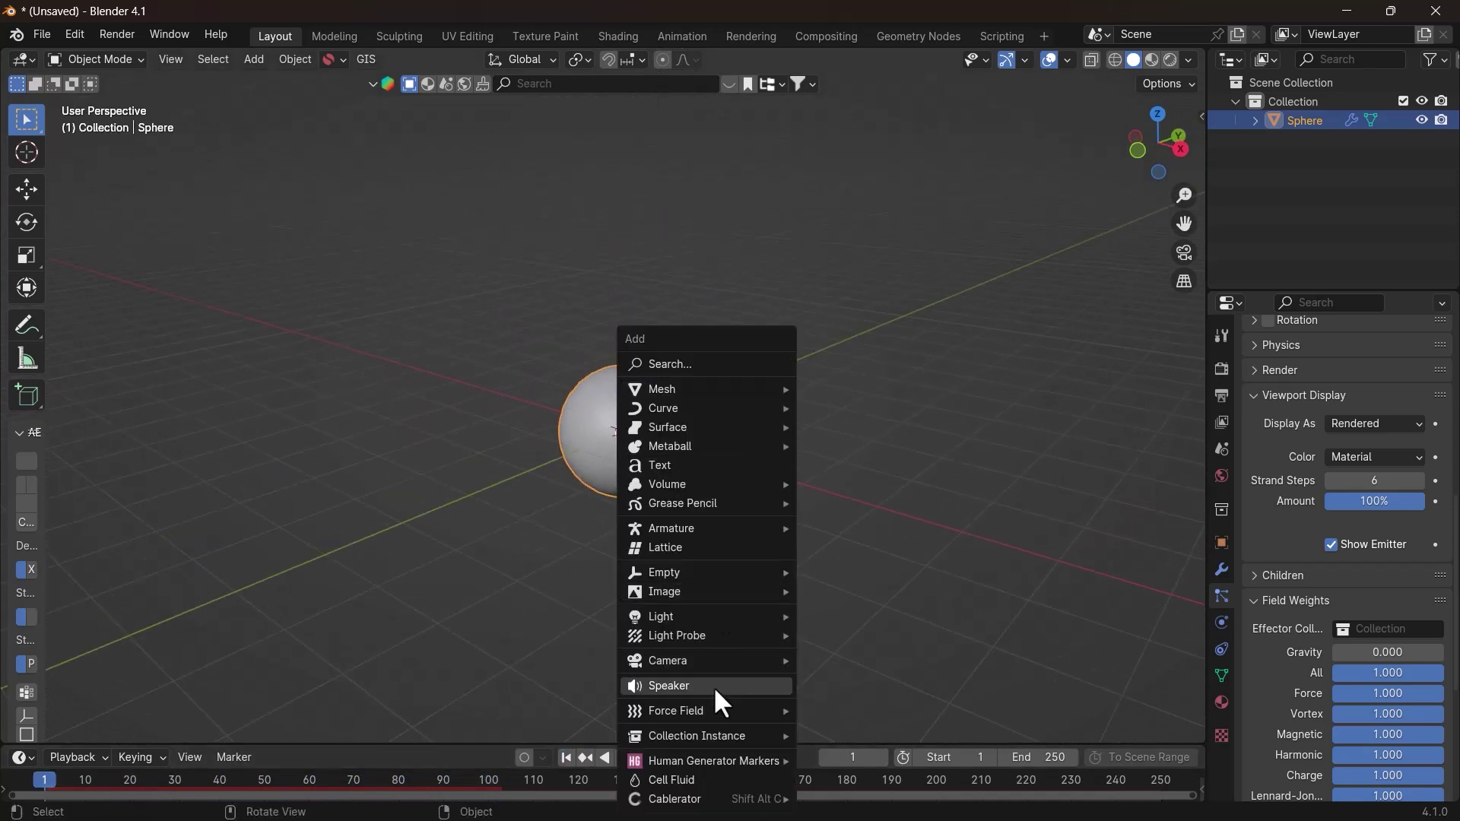
mouse_move(723, 711)
left_click(867, 667)
key("s")
left_click(918, 515)
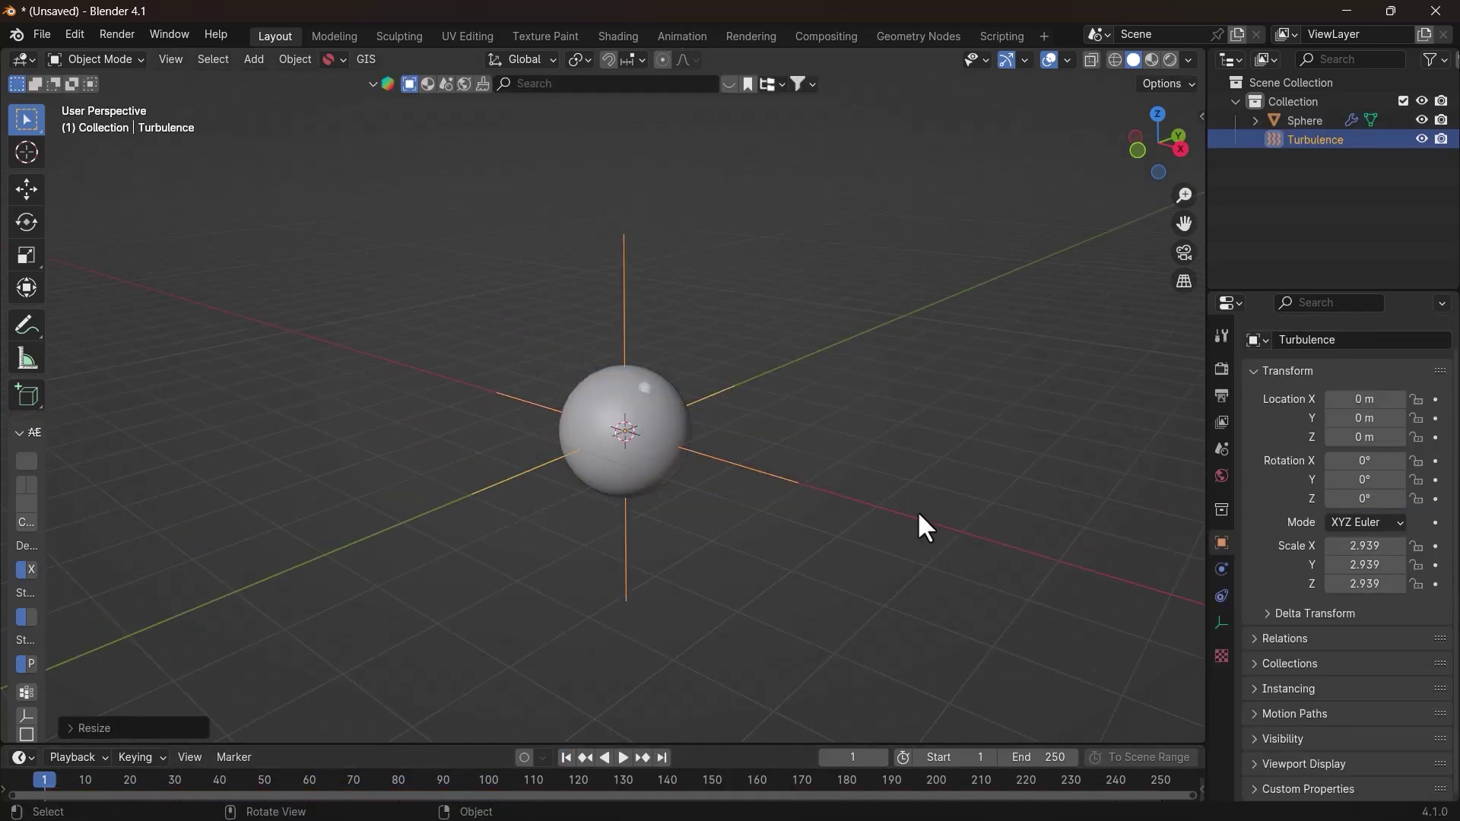
Set the turbulence field's strength to 5, play the animation to preview its effect, and return to frame 1.
left_click(1222, 569)
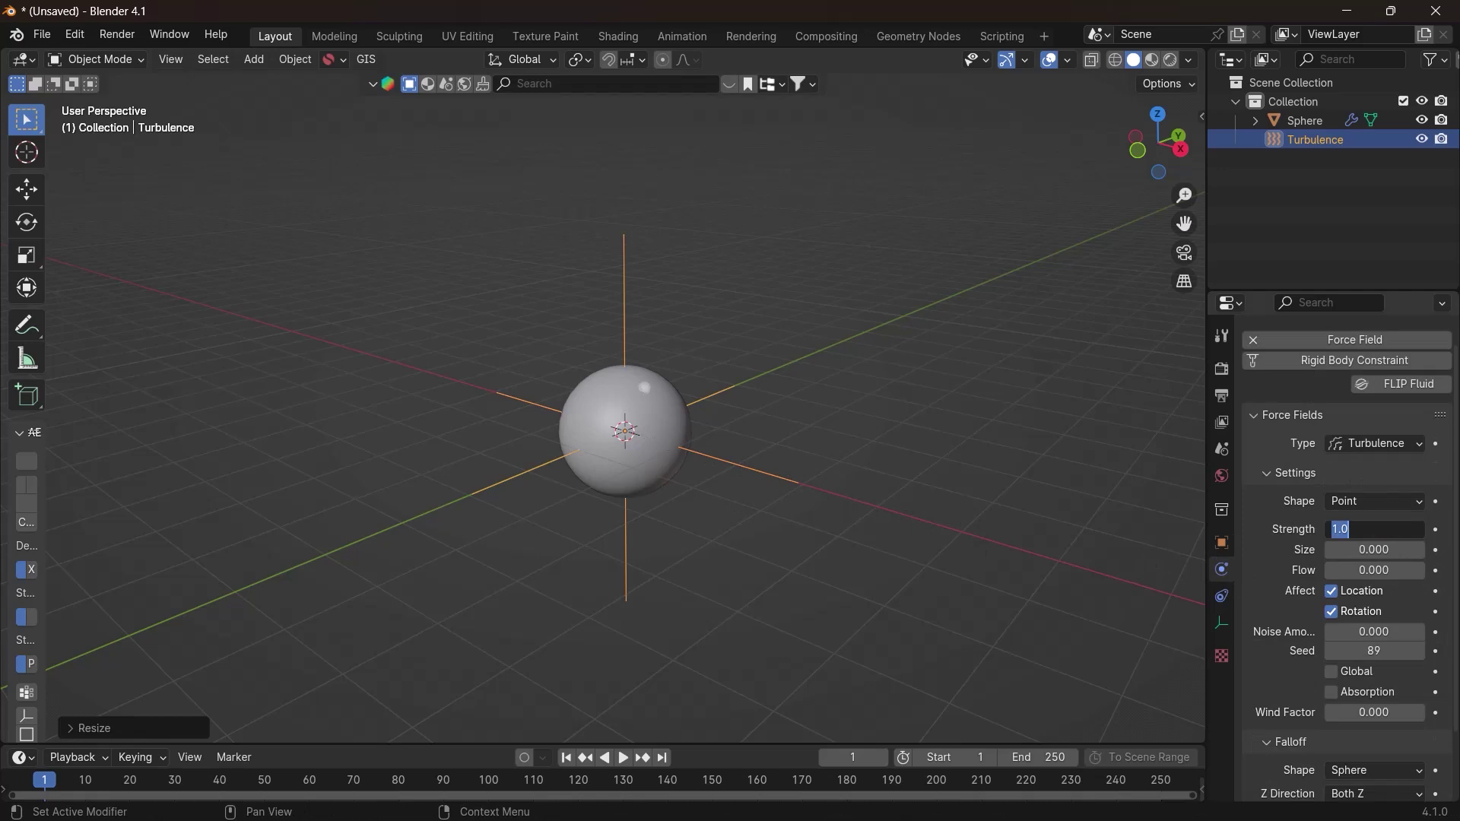
key("space")
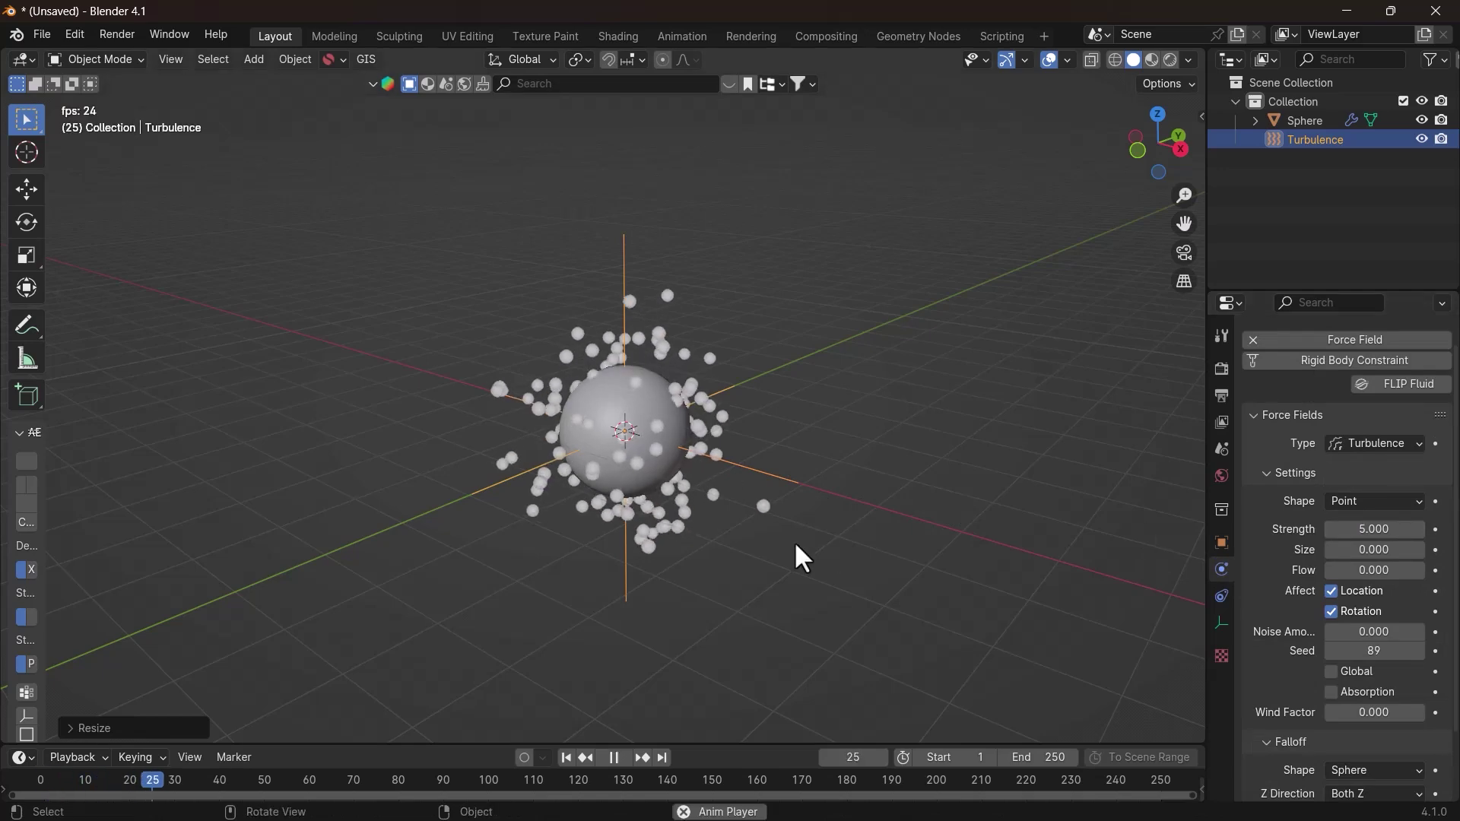
middle_click_drag(786, 537, 695, 434)
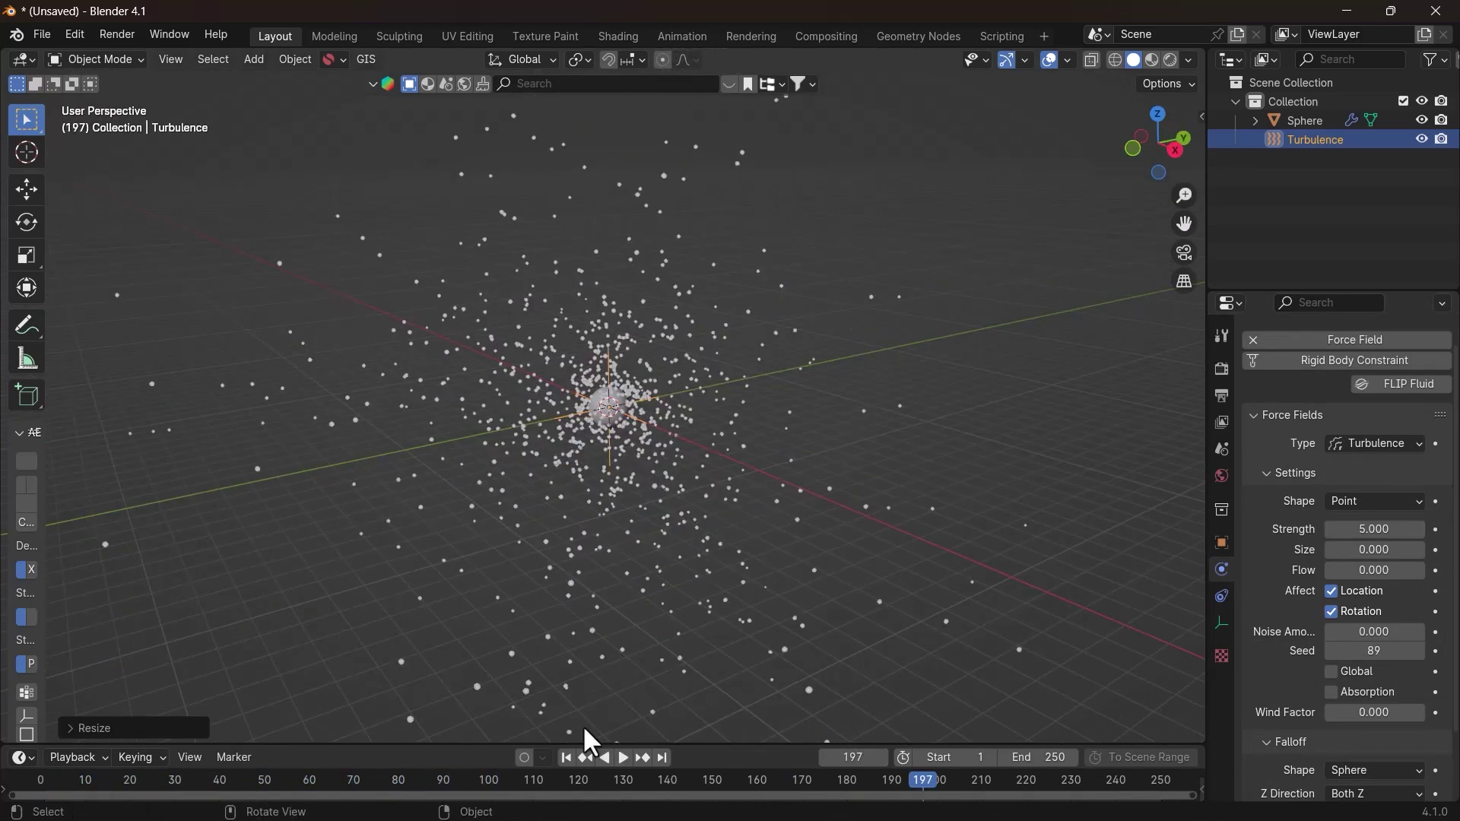
left_click(566, 758)
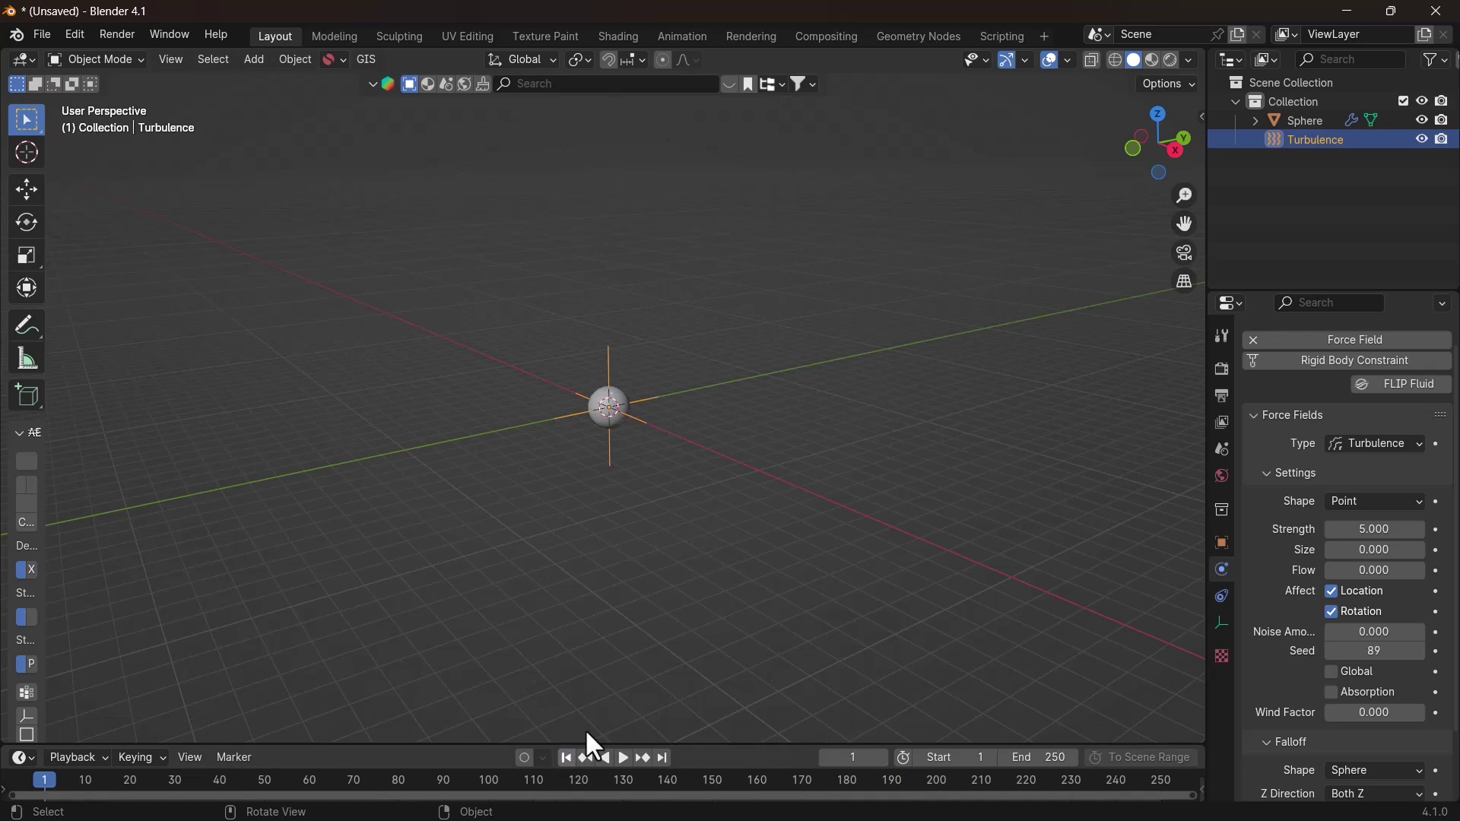
Bake the particle cache of the sphere's particle system.
scroll(682, 408, "up", 2)
left_click(625, 412)
left_click(1222, 596)
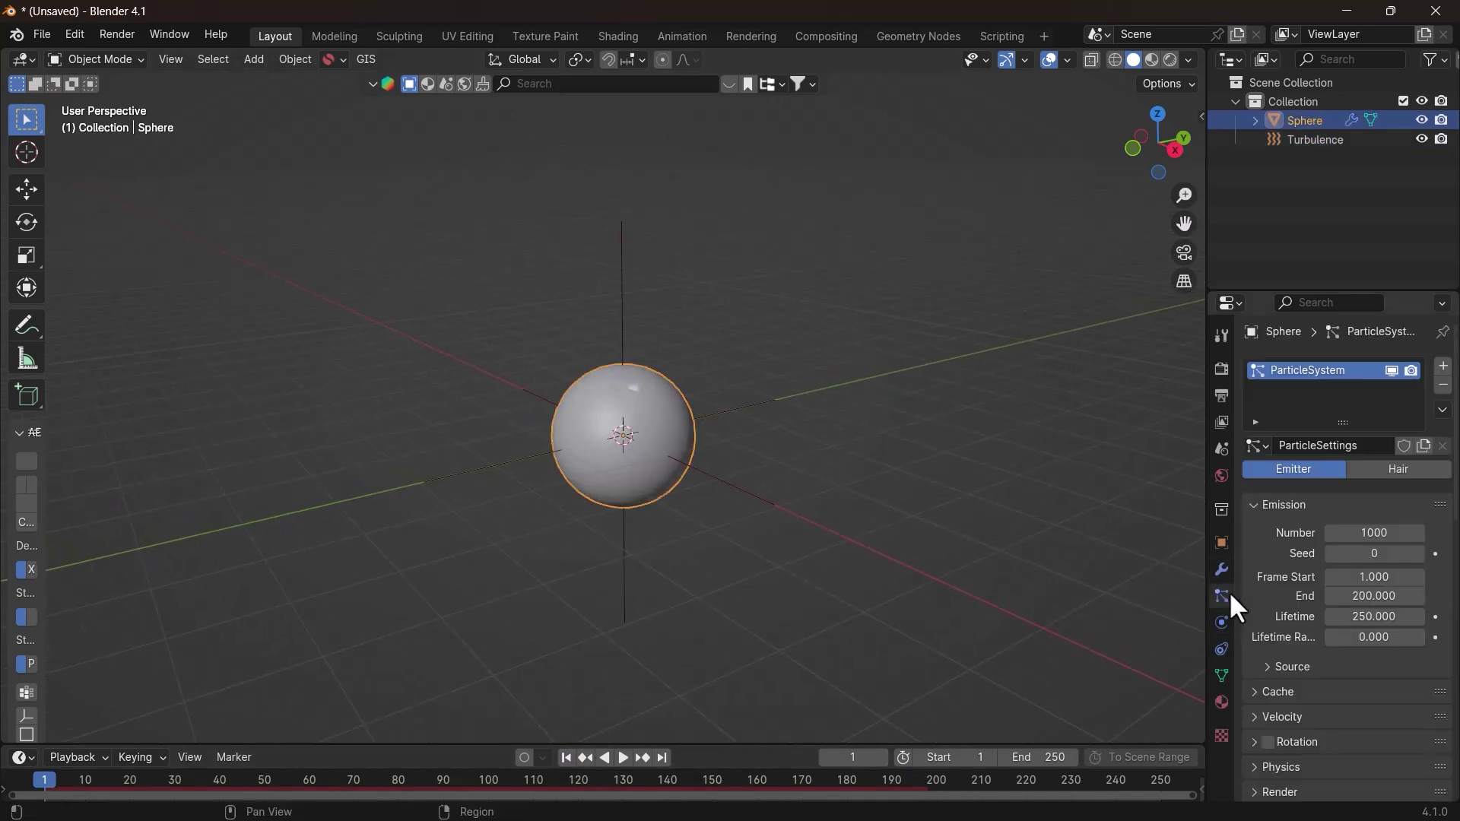
middle_click_drag(1229, 591, 1264, 465)
left_click(1287, 524)
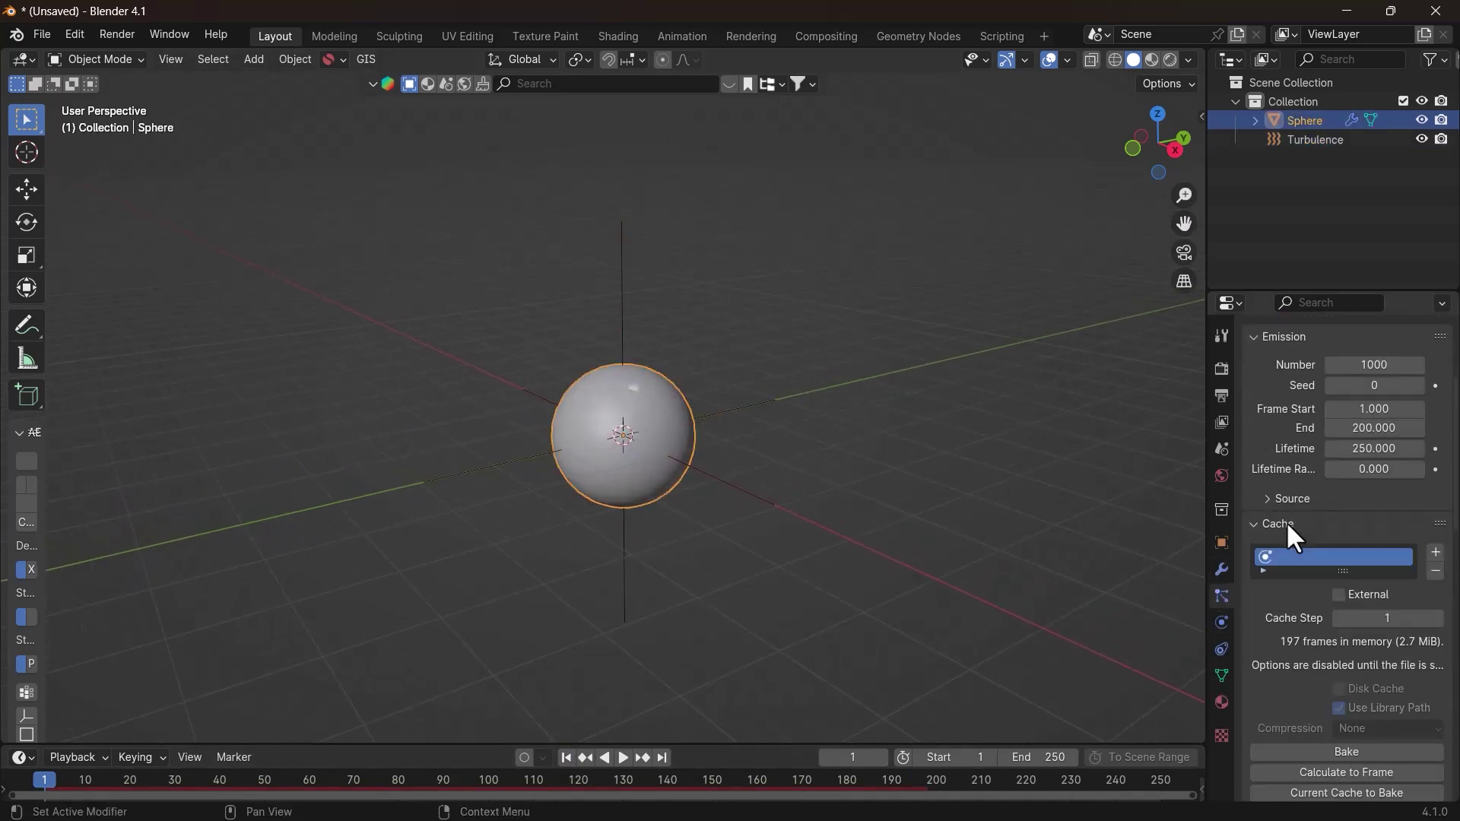
middle_click_drag(1319, 631, 1287, 503)
left_click(1334, 590)
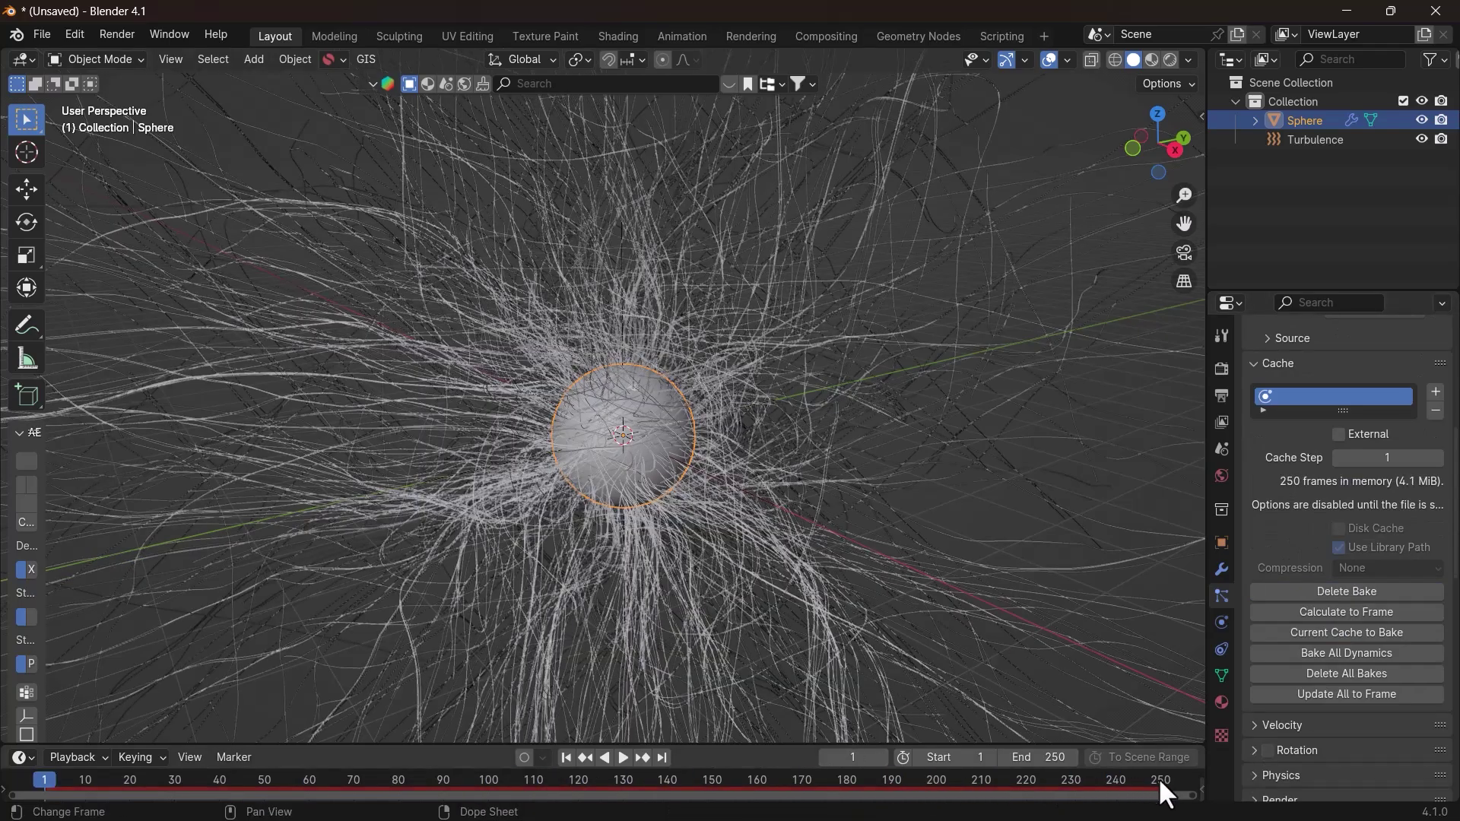
Convert the sphere's particle system modifier to a mesh.
middle_click_drag(620, 345, 806, 712, "ctrl")
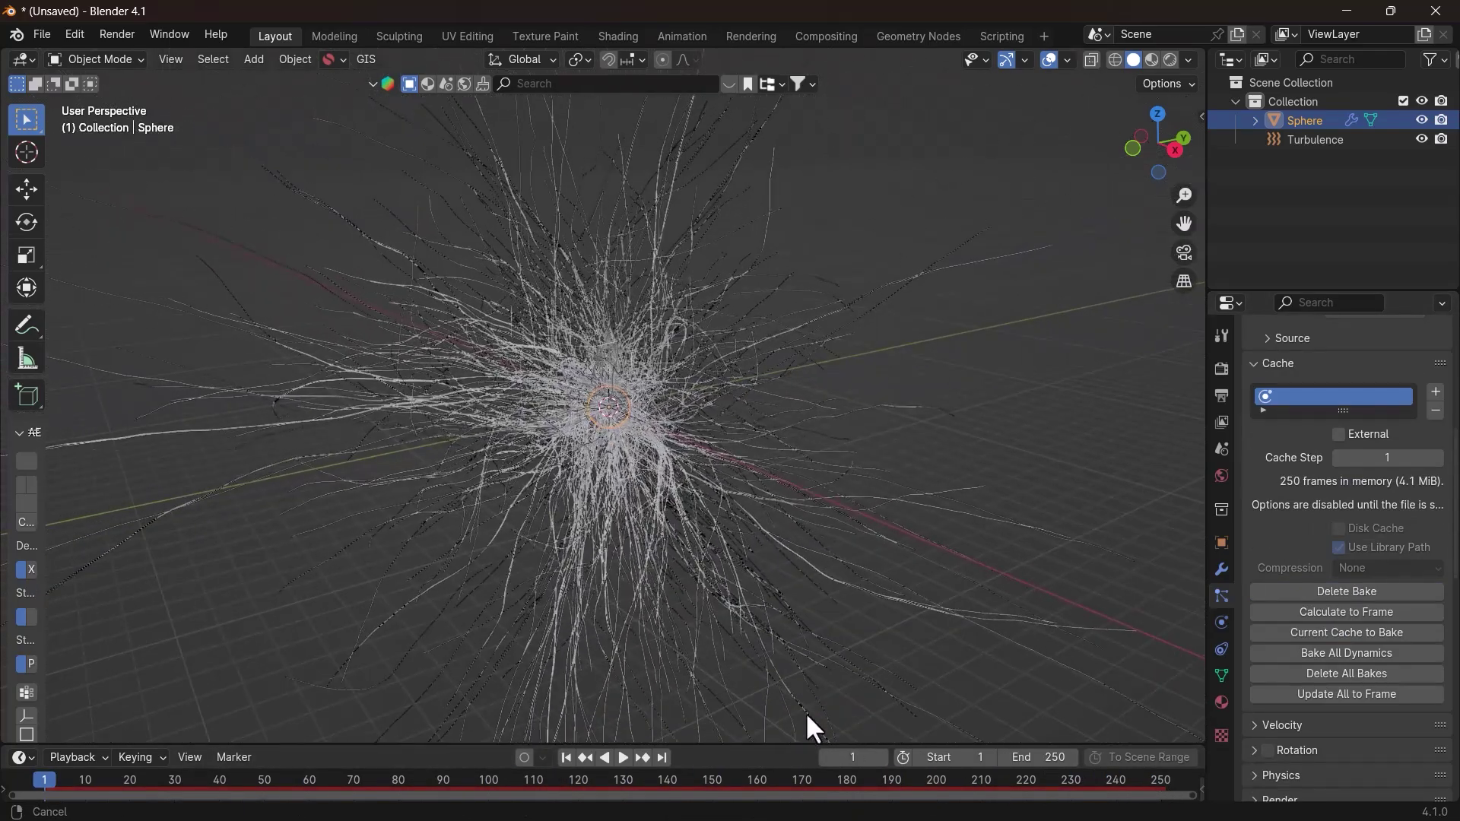
middle_click_drag(517, 654, 603, 664)
scroll(603, 664, "up", 2)
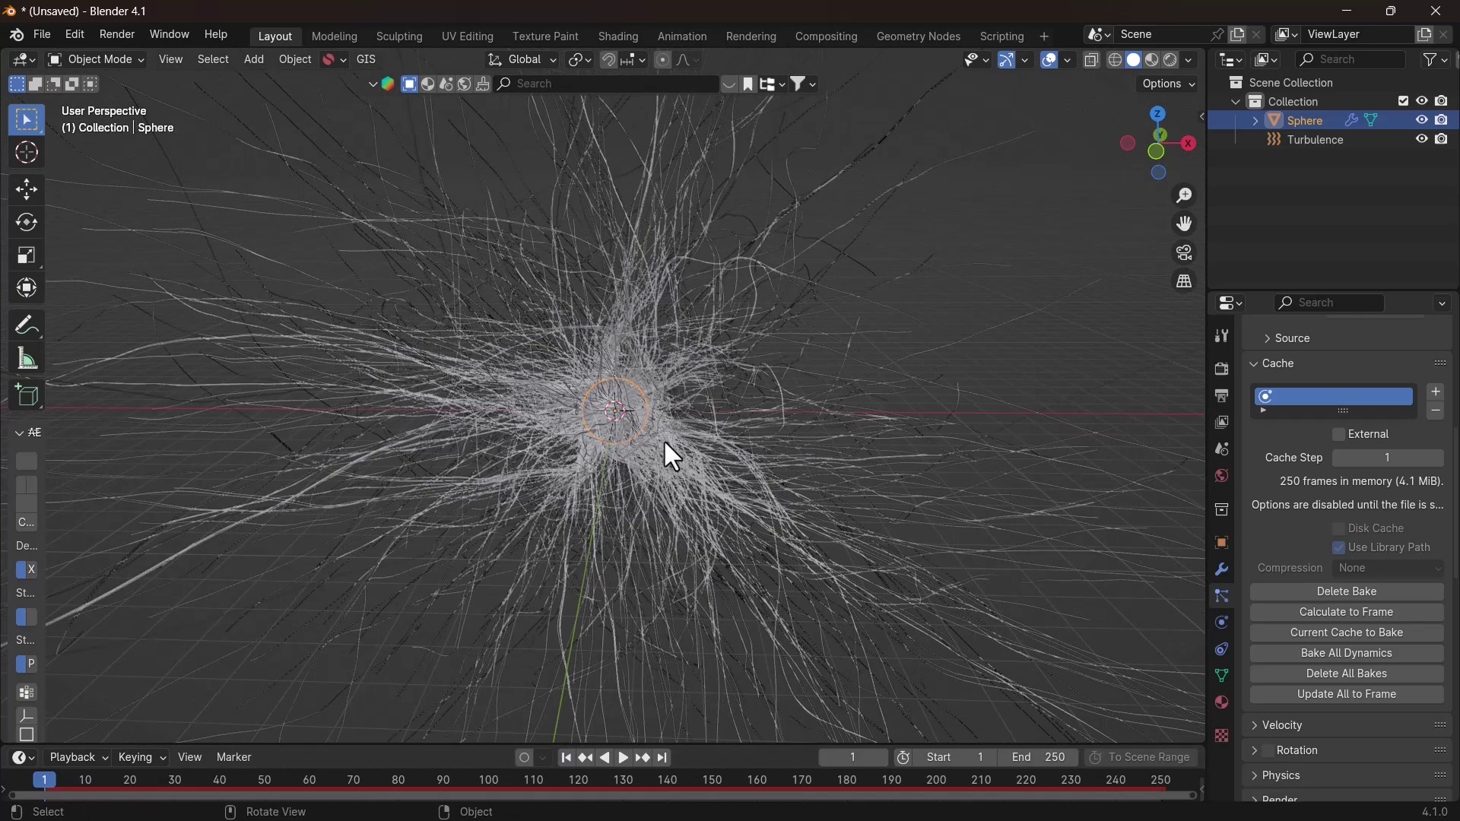
left_click(1220, 572)
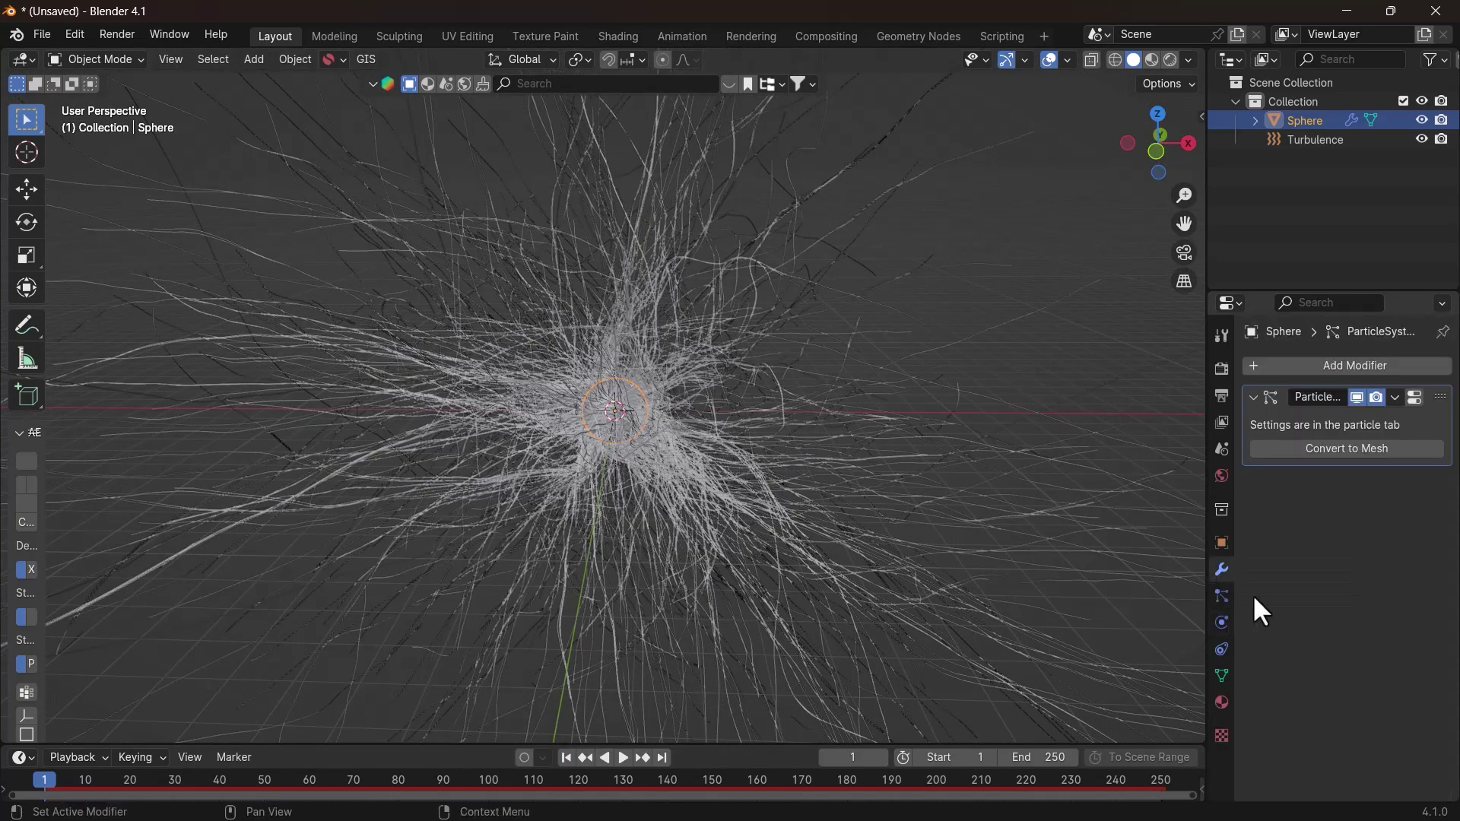
left_click(1341, 445)
Select the strand mesh made from the particles and convert it to a curve.
left_click(828, 493)
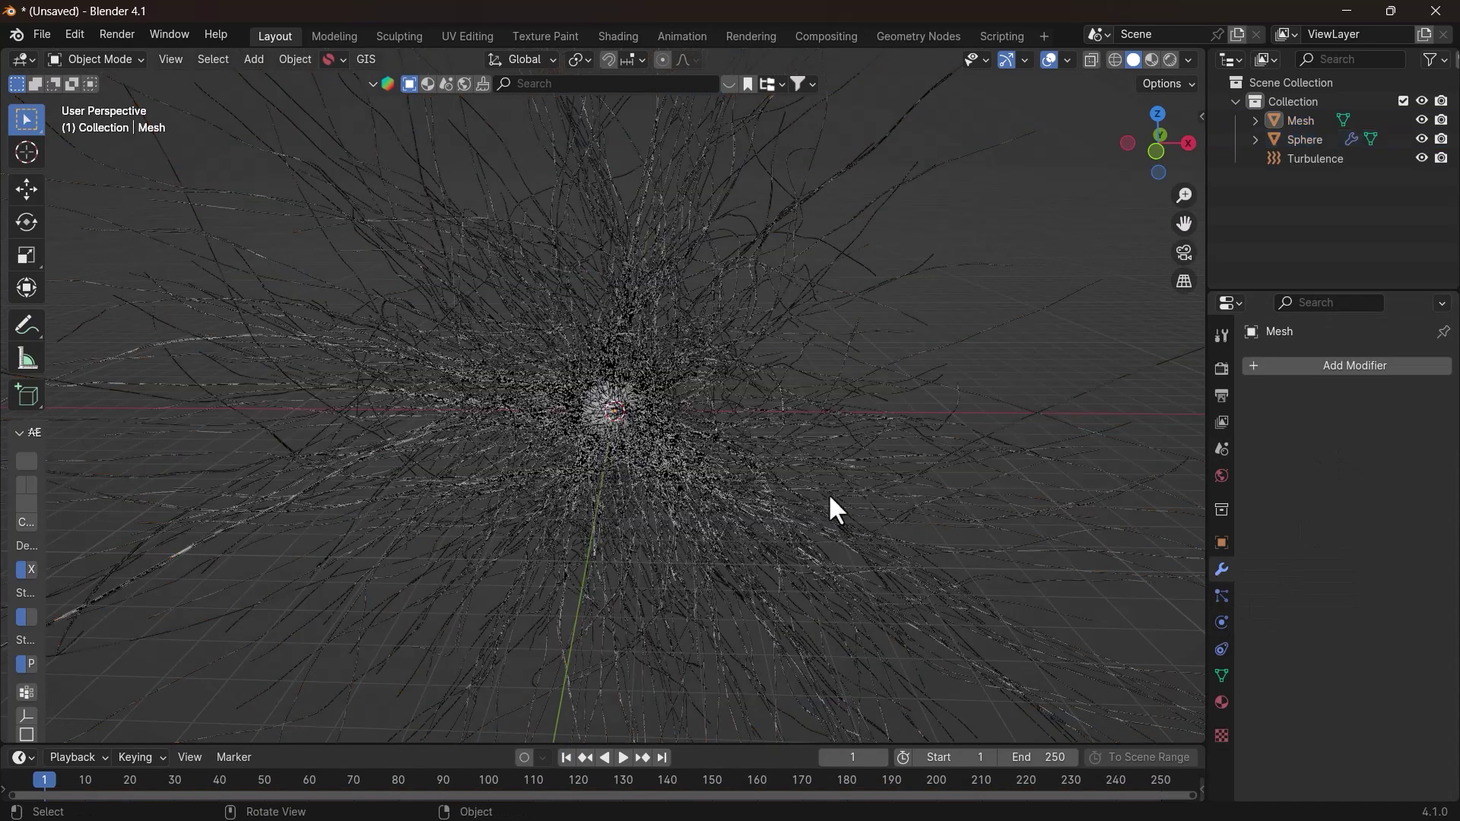
left_click(812, 496)
left_click(786, 494)
middle_click_drag(901, 423, 967, 409)
right_click(859, 411)
mouse_move(805, 458)
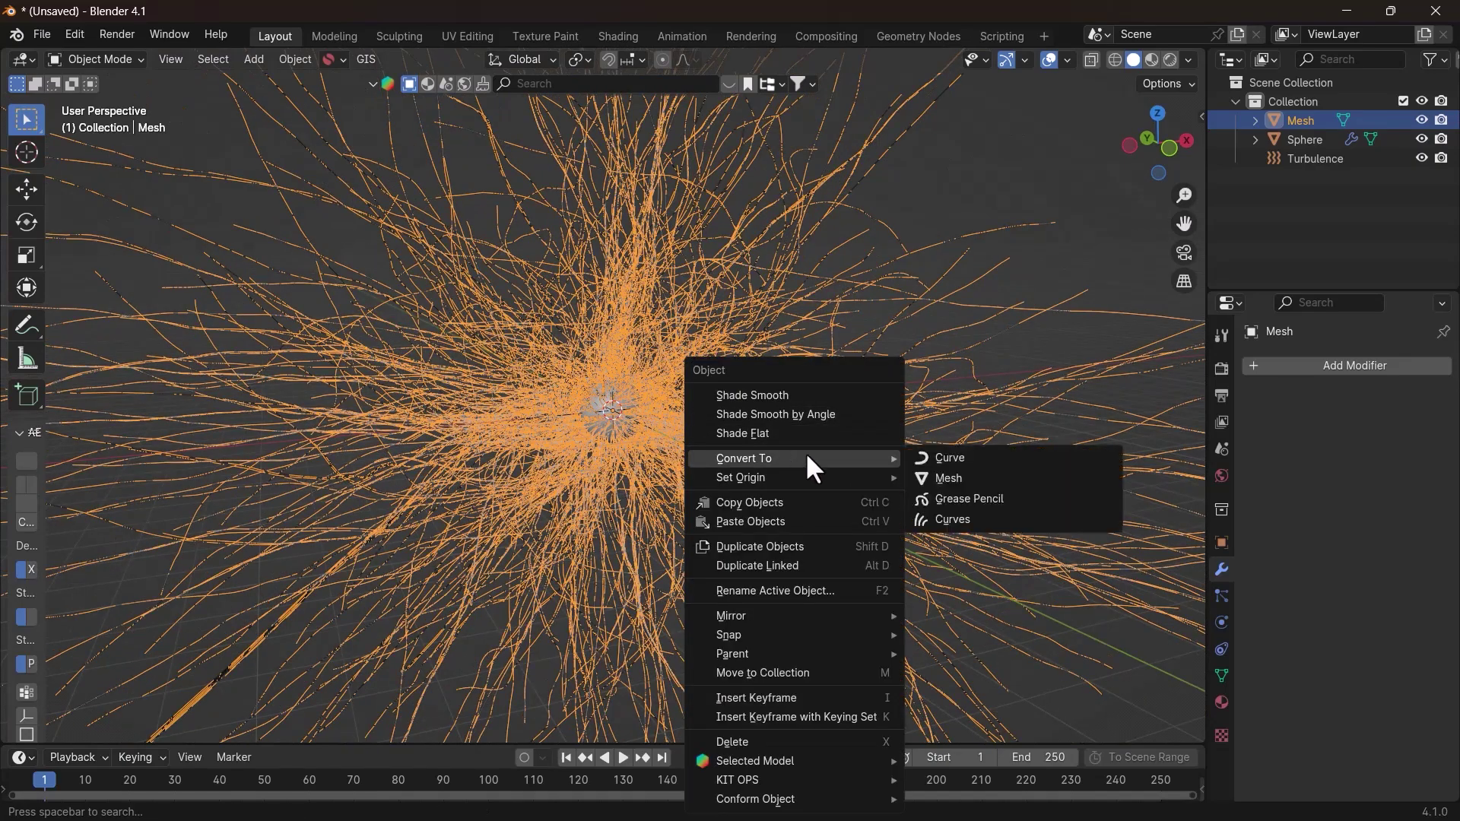
left_click(943, 459)
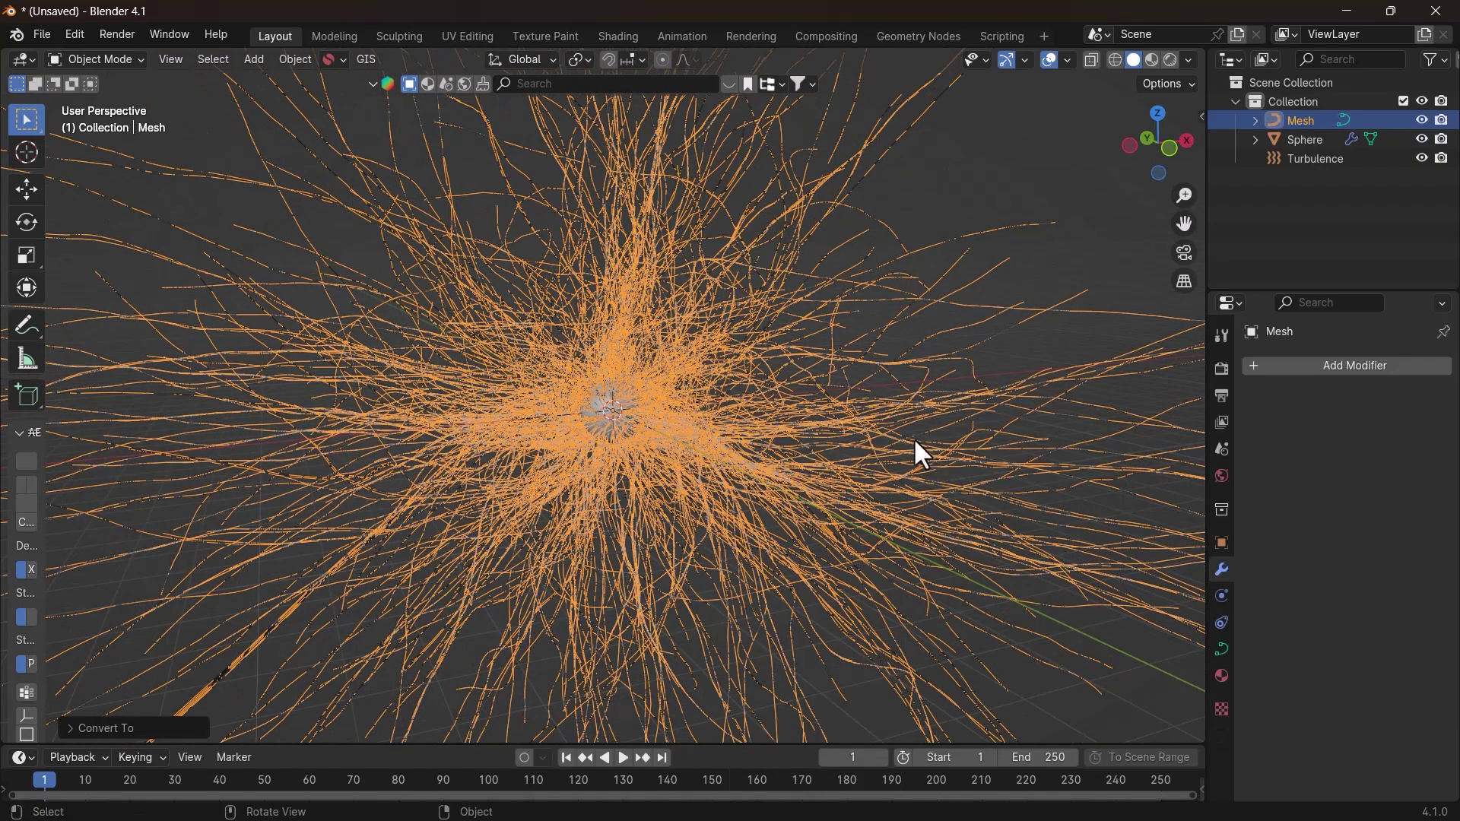
Hide the sphere and give the strand curve a round bevel with a depth of 0.06 m.
middle_click_drag(915, 449, 1195, 631)
left_click(1222, 648)
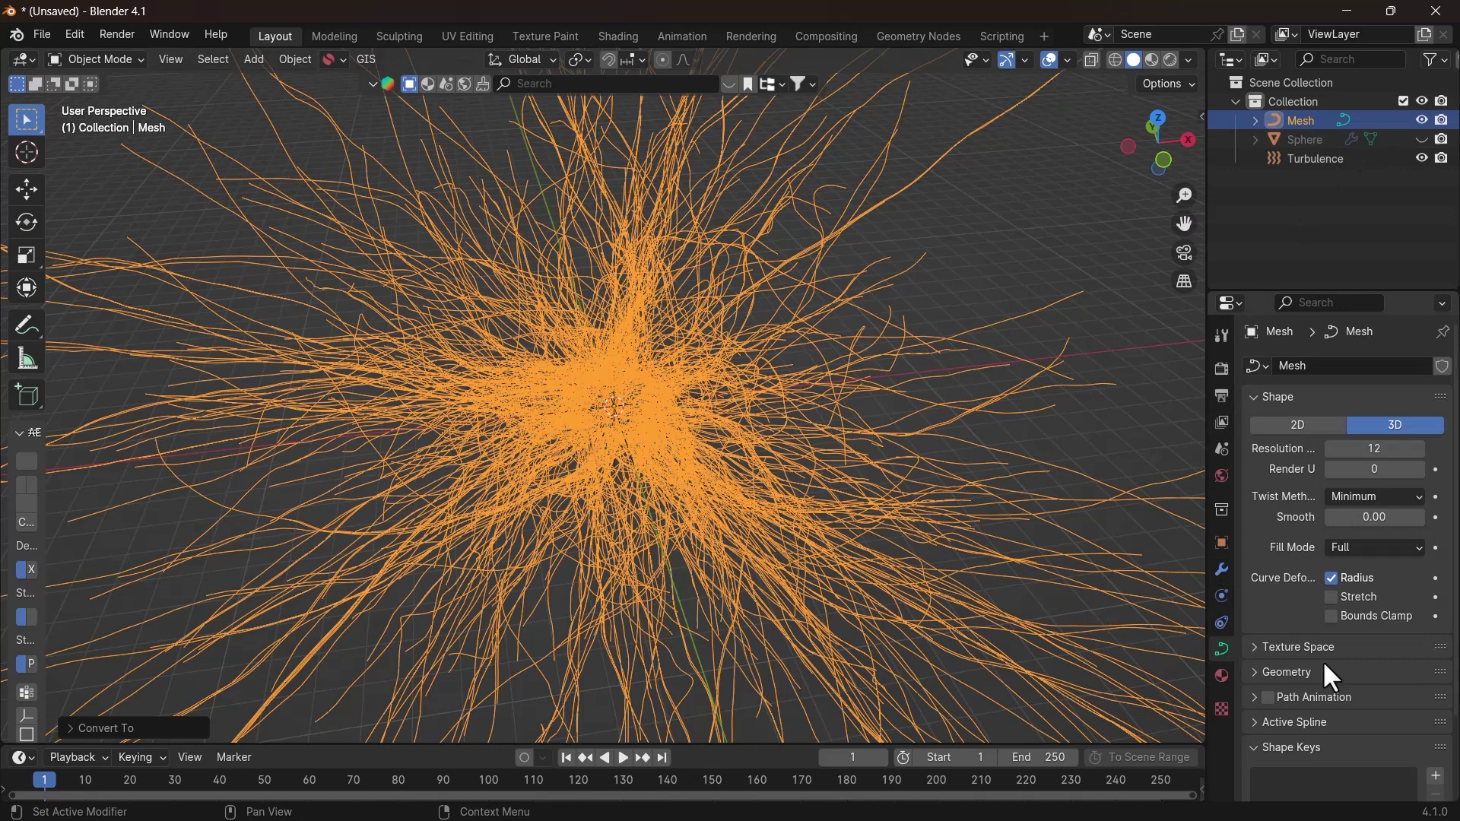
scroll(1315, 685, "down", 3)
left_click(1307, 569)
scroll(1306, 568, "down", 5)
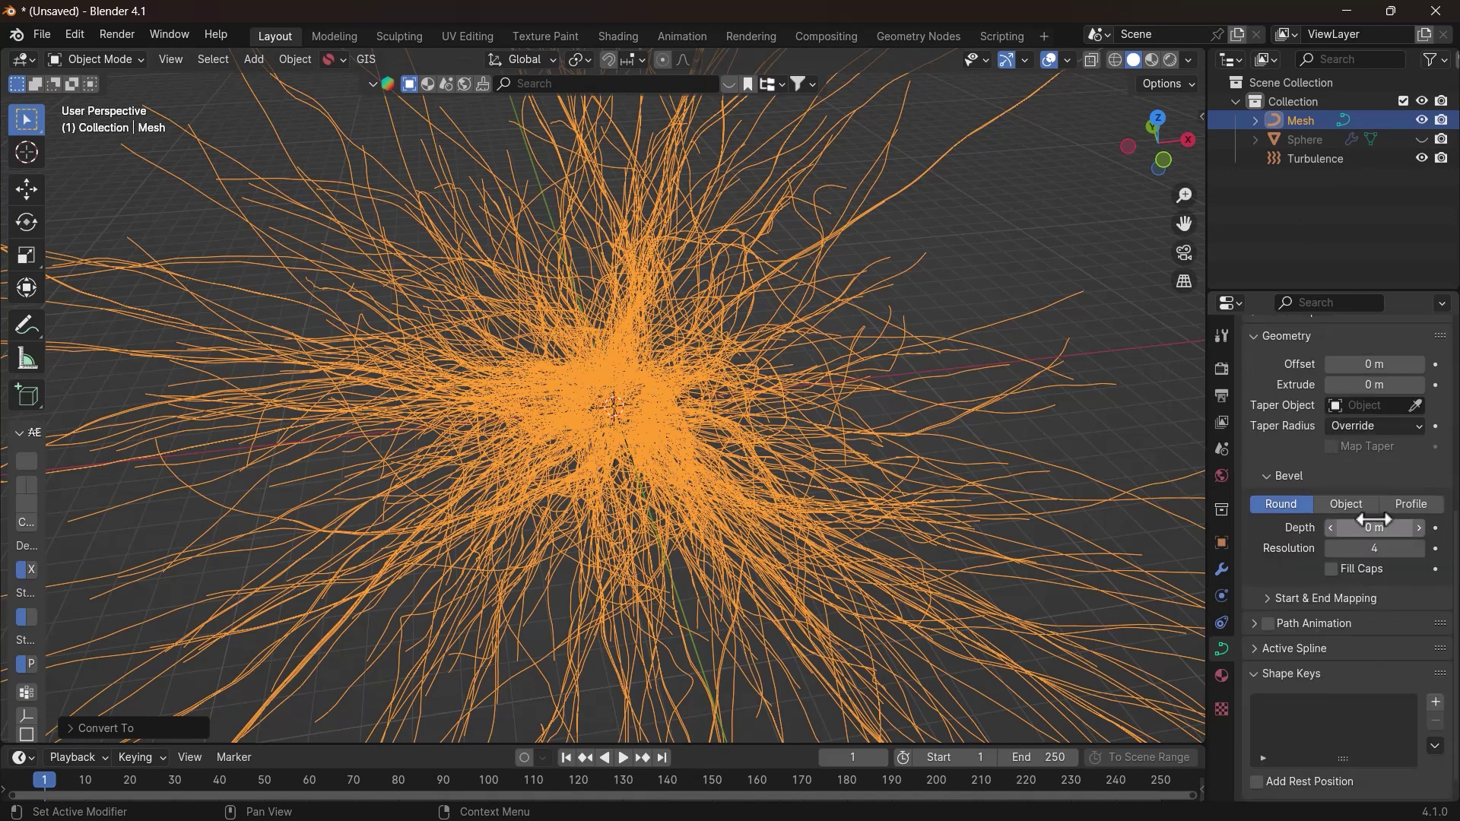
left_click_drag(1374, 527, 1422, 527)
left_click(1150, 331)
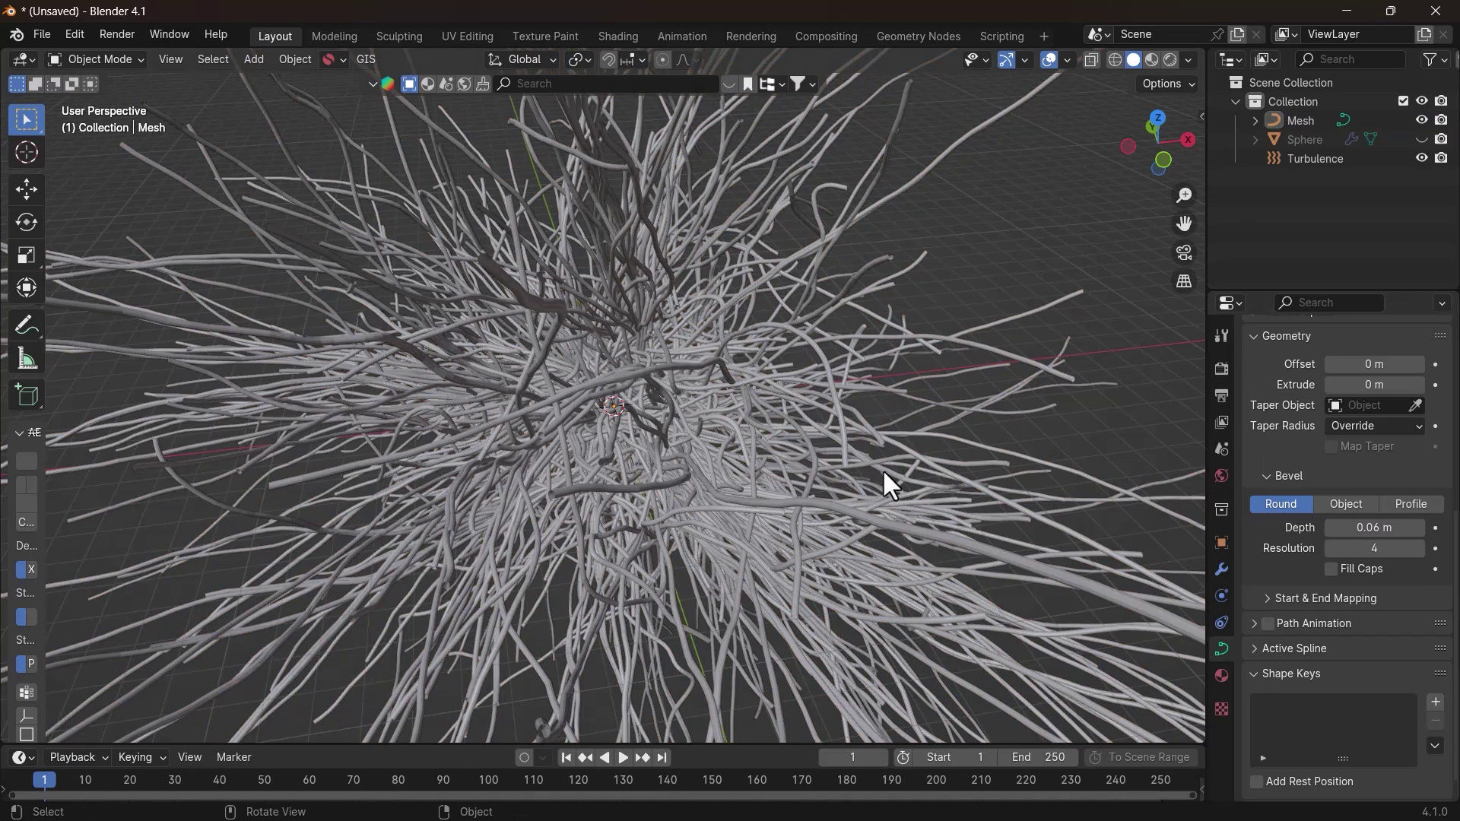
Raise the strand curve's bevel resolution to 6.
middle_click_drag(882, 468, 778, 394)
scroll(778, 394, "up", 4)
left_click(1417, 547)
left_click(1417, 547)
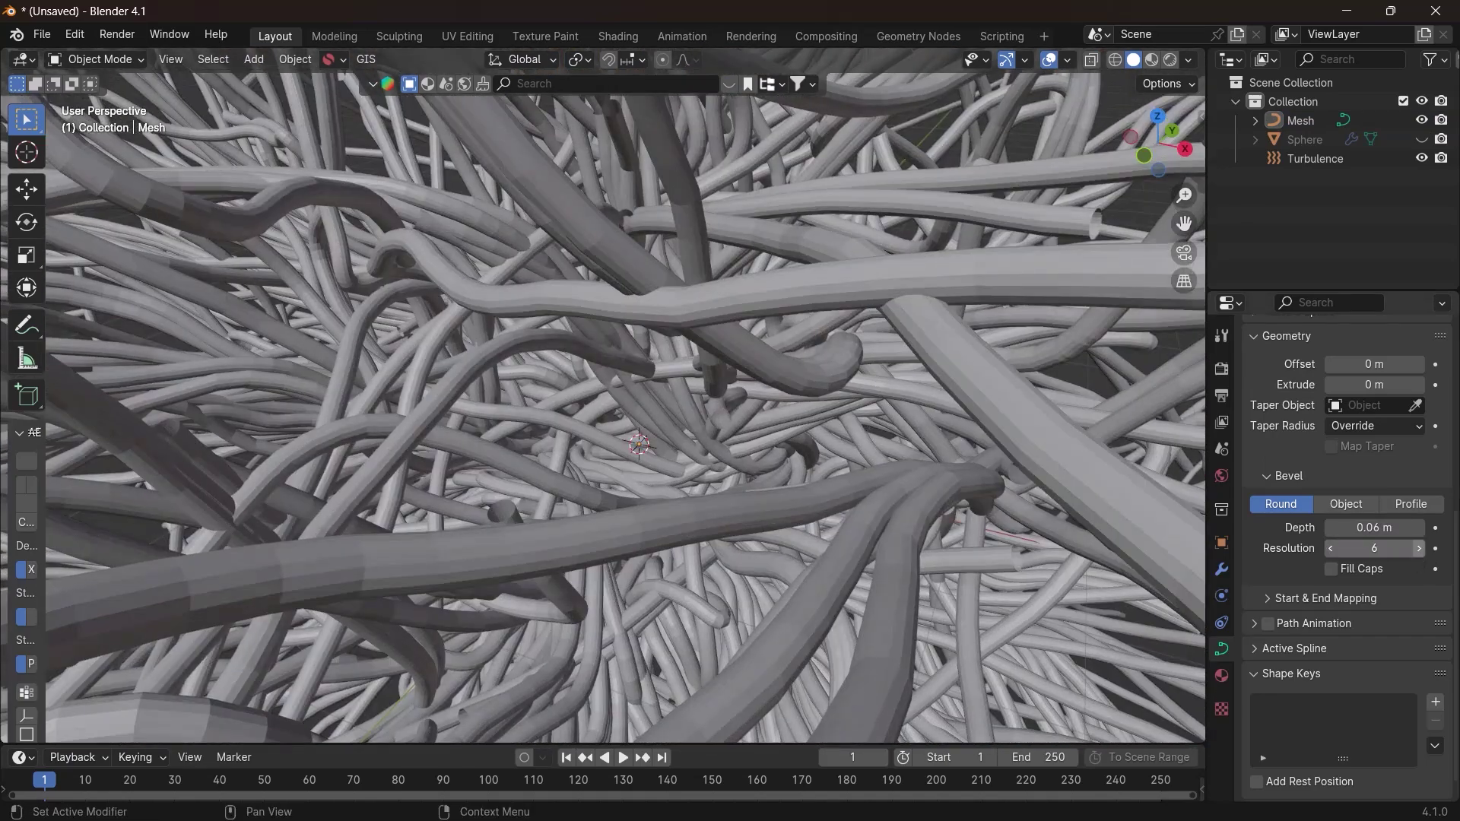
Shade the strand curve smooth and enable Fill Caps for its bevel.
scroll(571, 512, "down", 5)
scroll(590, 430, "up", 3)
left_click(591, 430)
right_click(591, 430)
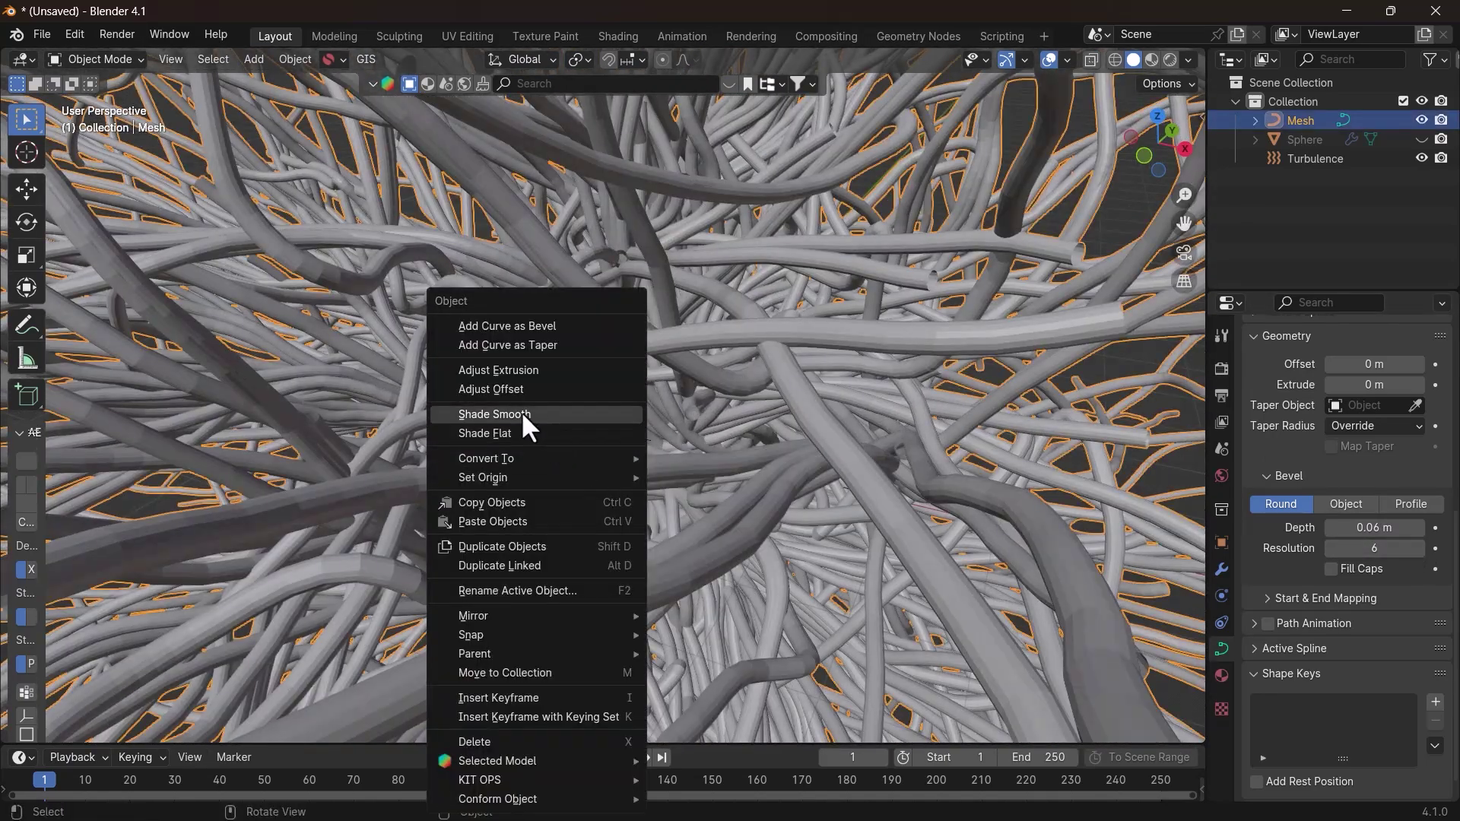
left_click(521, 411)
left_click(1328, 571)
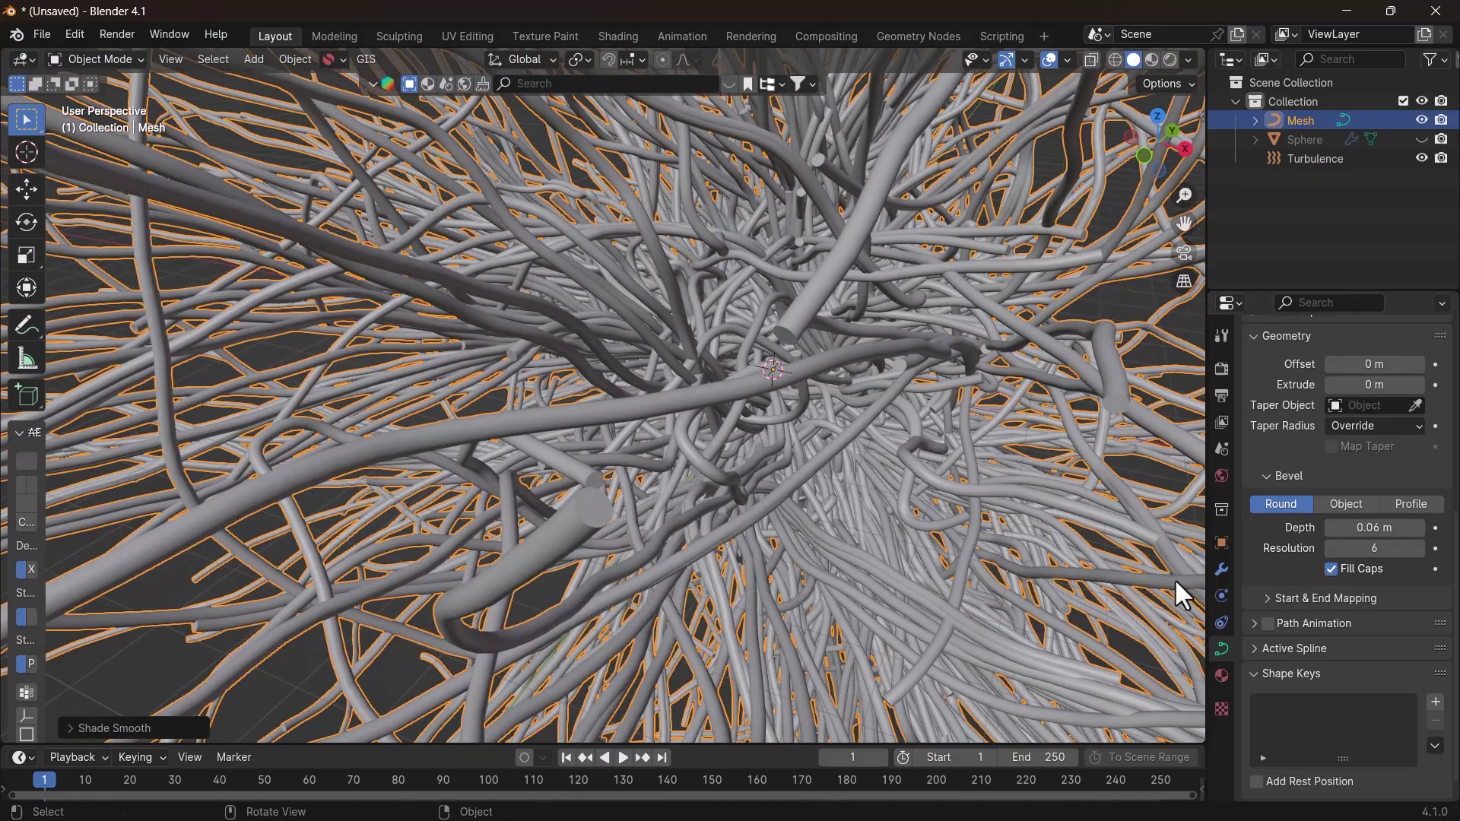
Add a Bézier curve and move it along the X axis to the outer edge of the strands.
middle_click_drag(829, 262, 846, 404, "ctrl")
key("alt+a")
middle_click_drag(564, 381, 704, 342)
key("shift+a")
mouse_move(693, 117)
left_click(789, 114)
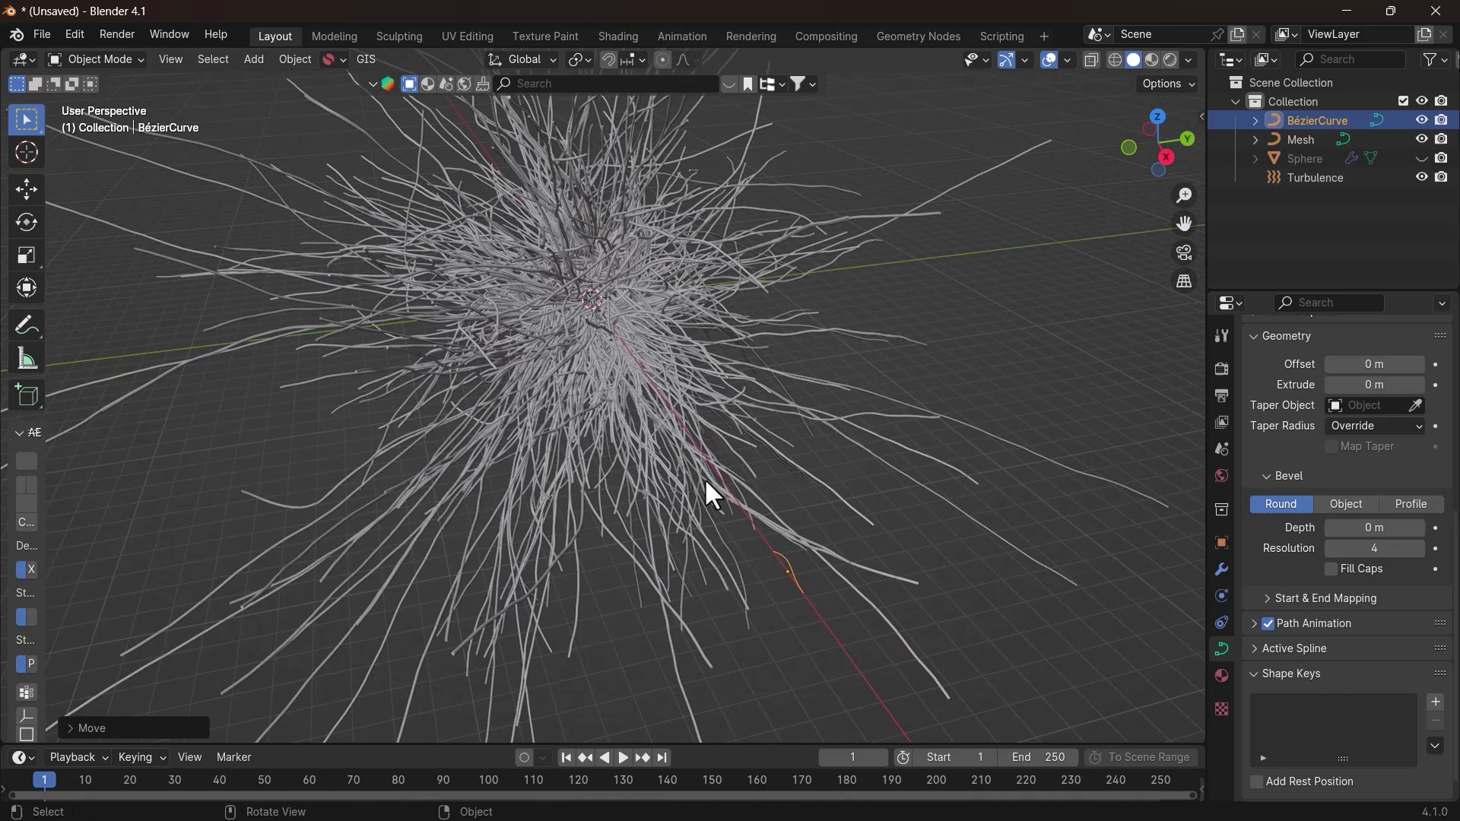
Assign the Bézier curve as the strand curve's Taper Object.
left_click(704, 478)
scroll(1315, 434, "up", 2)
key("e")
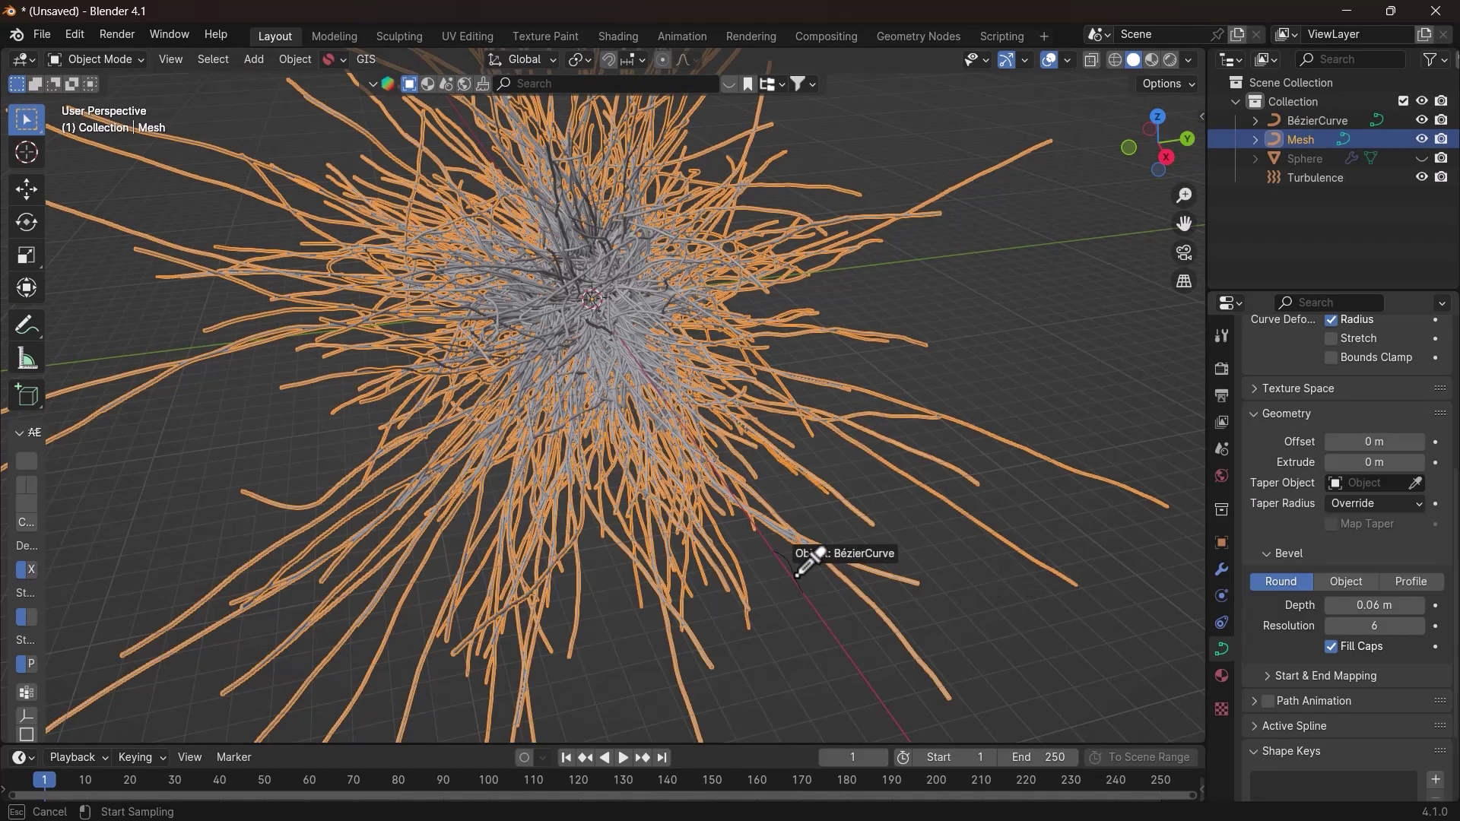
left_click(796, 574)
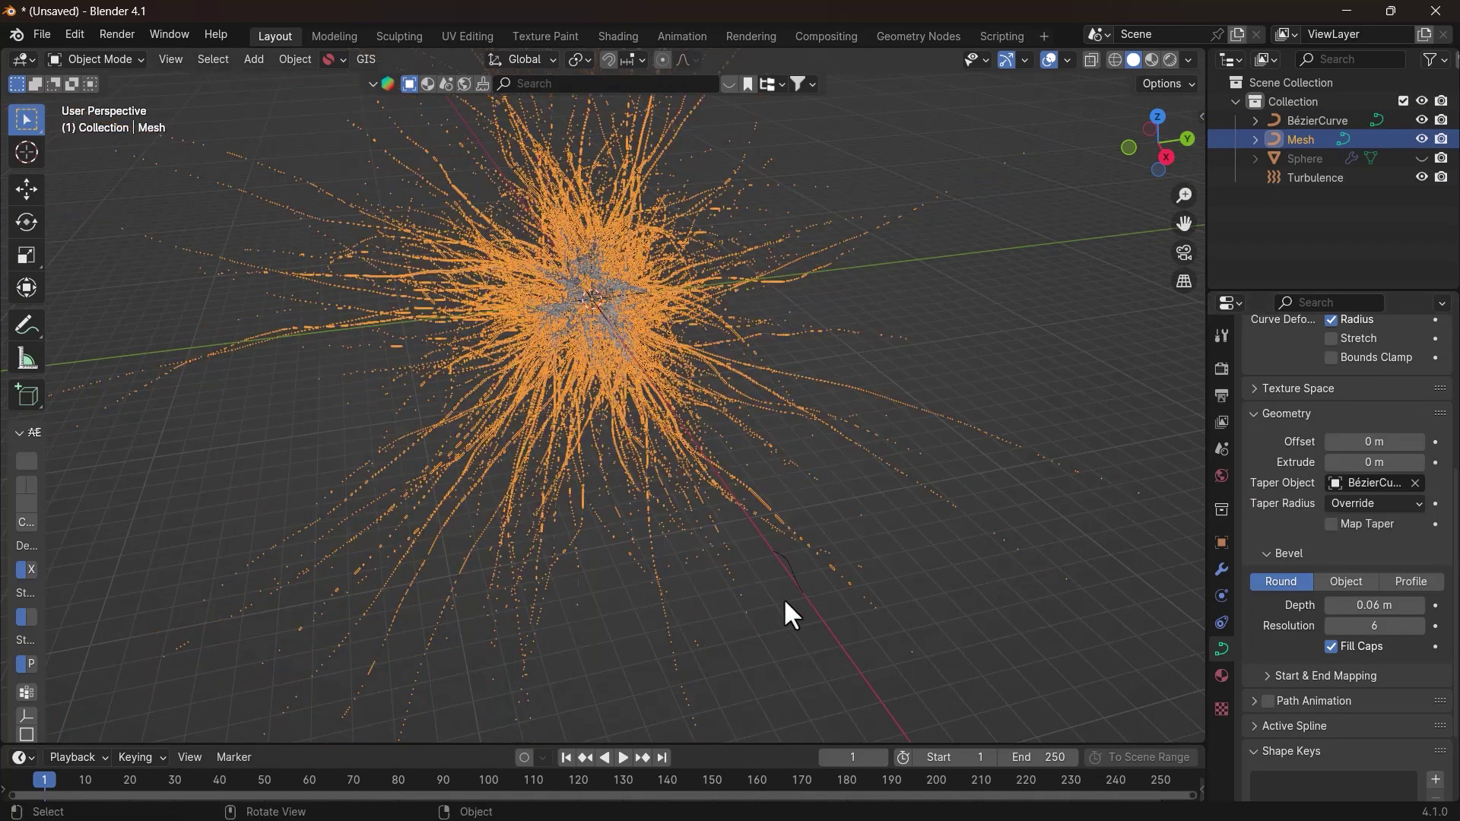
Edit the Bézier curve and shift its end point nearest the sphere along the Y axis to reshape the taper.
left_click(837, 656)
scroll(731, 550, "up", 2)
middle_click_drag(739, 570, 652, 481, "shift")
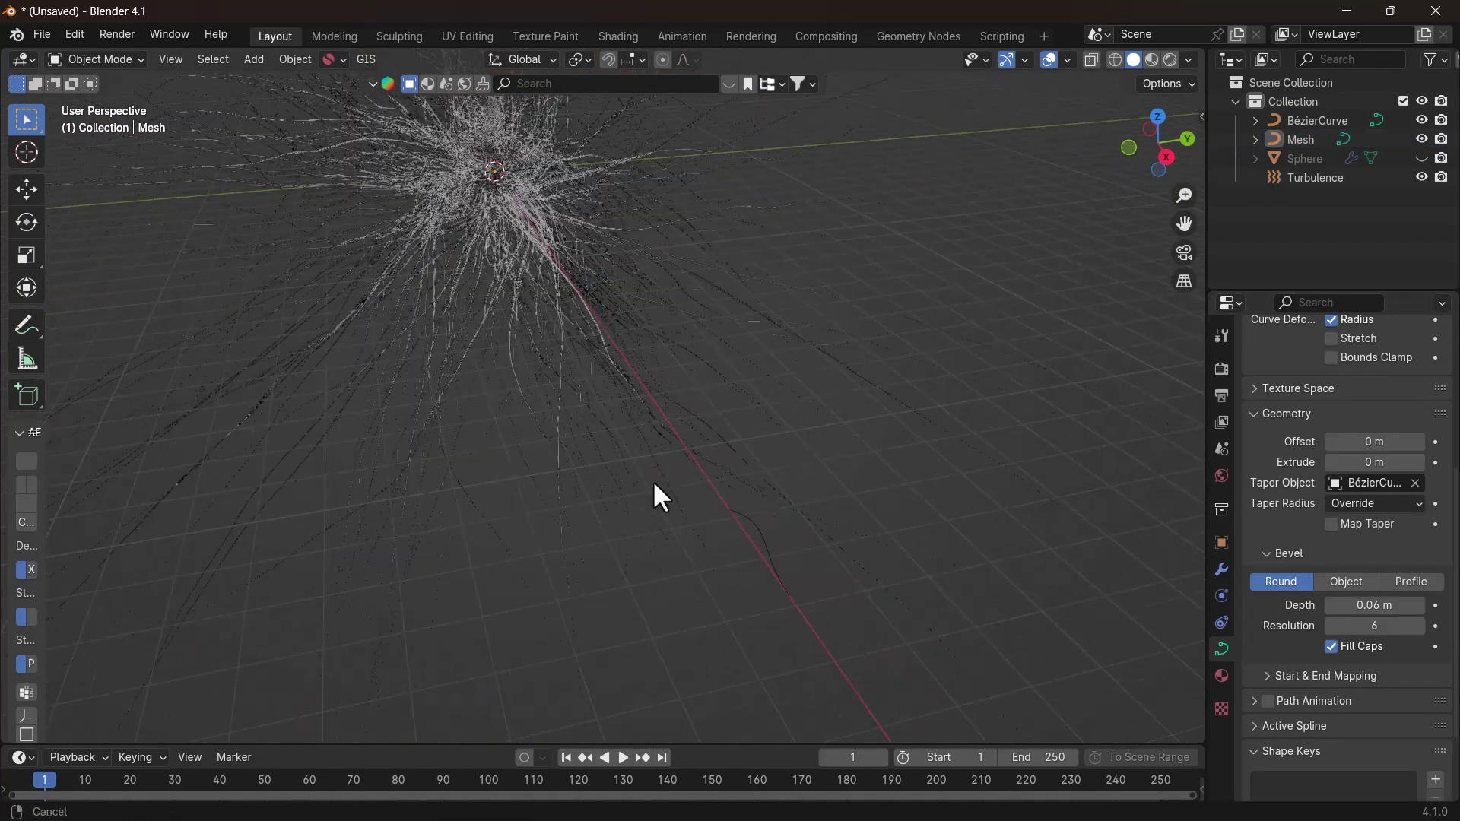
left_click(764, 546)
key("Tab")
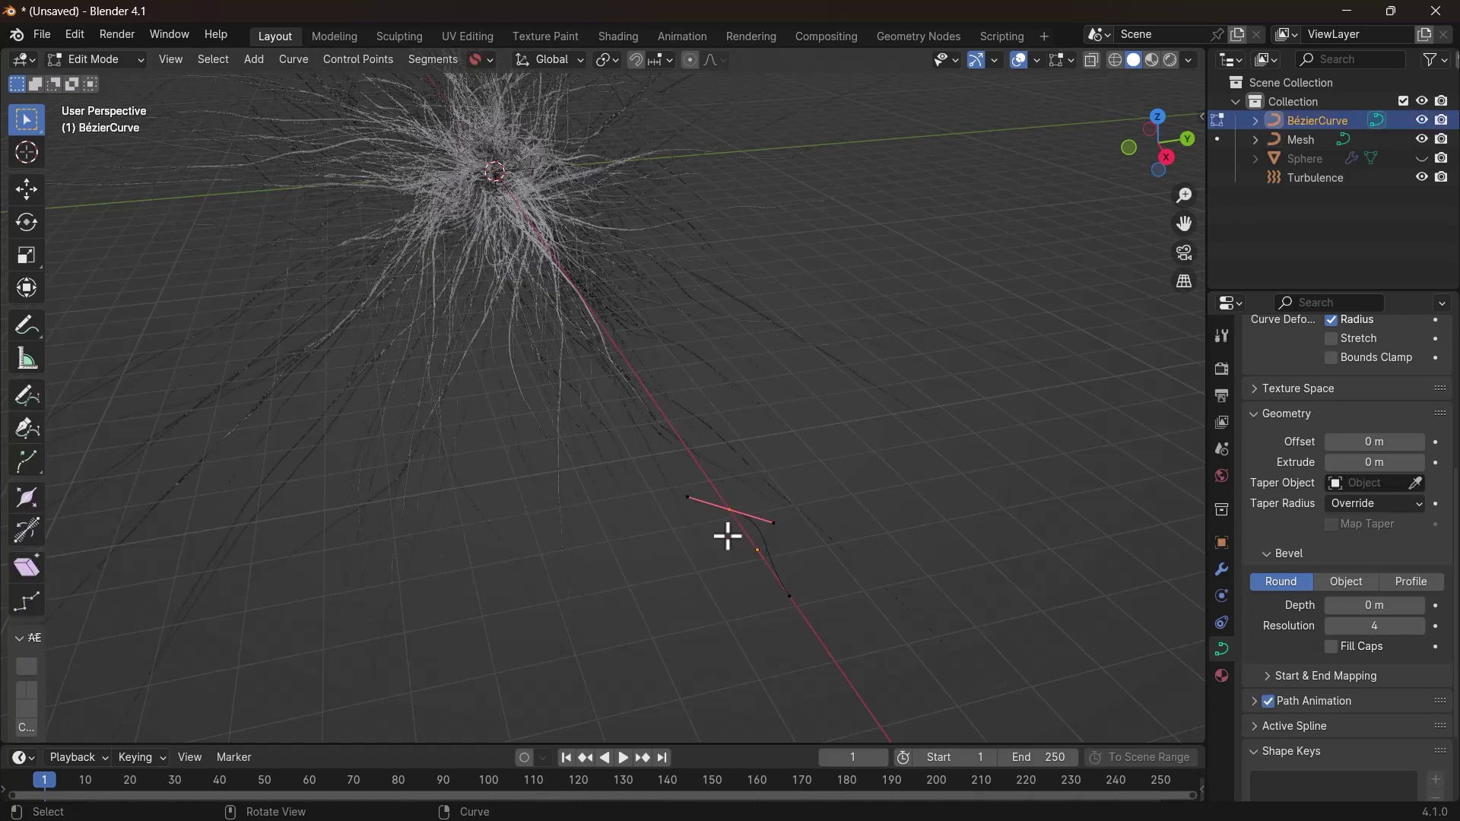
key("g")
key("y")
left_click(749, 536)
middle_click_drag(632, 432, 745, 525, "shift")
key("g")
key("y")
left_click(760, 530)
Move the Bézier curve's outer end point along the Y axis and finish editing the taper curve.
left_click(864, 628)
key("g")
key("y")
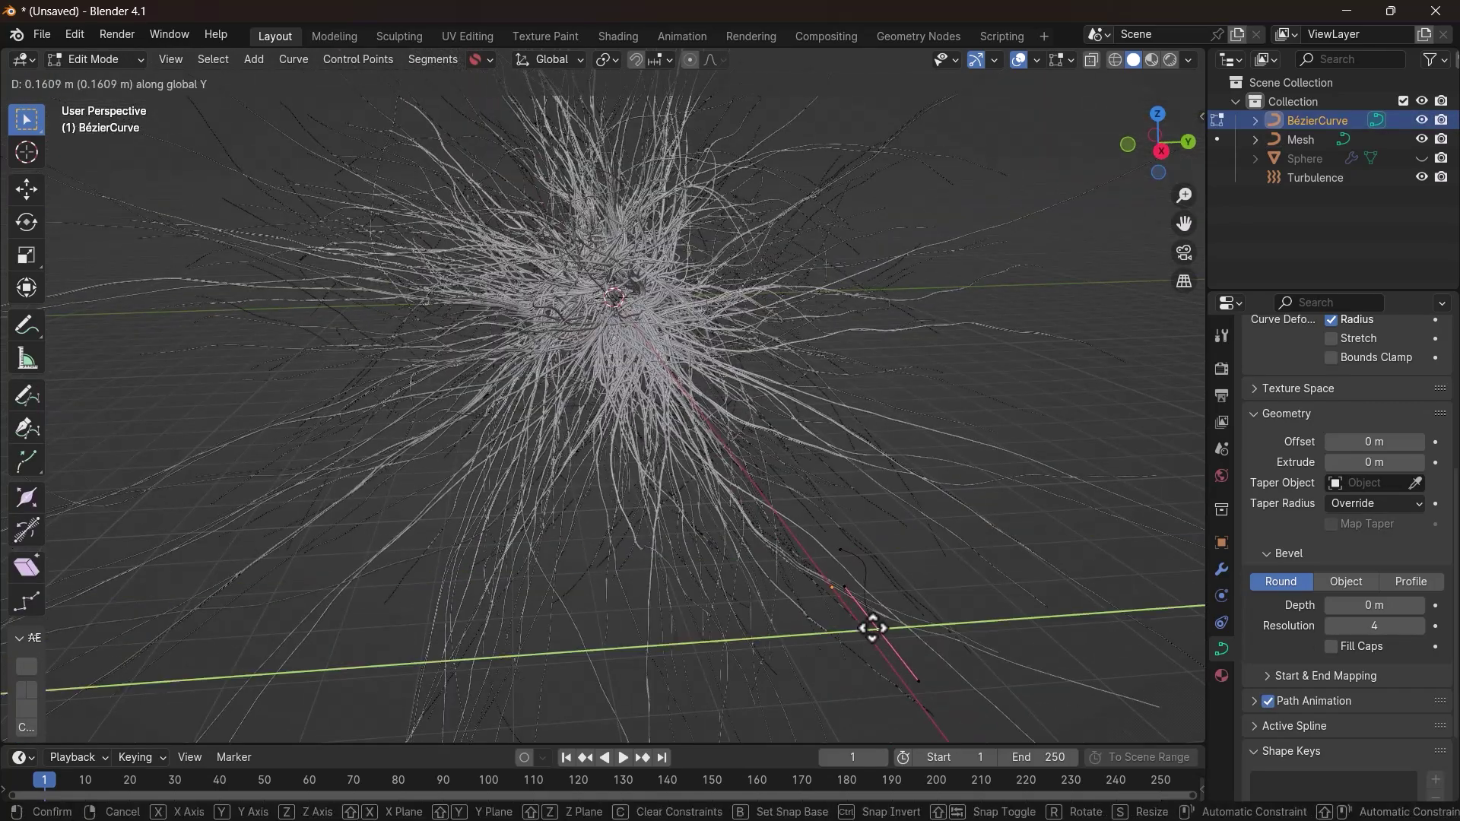
key("g")
key("y")
left_click(977, 567)
key("Tab")
middle_click_drag(977, 566, 724, 516)
scroll(669, 456, "down", 2)
left_click(688, 456)
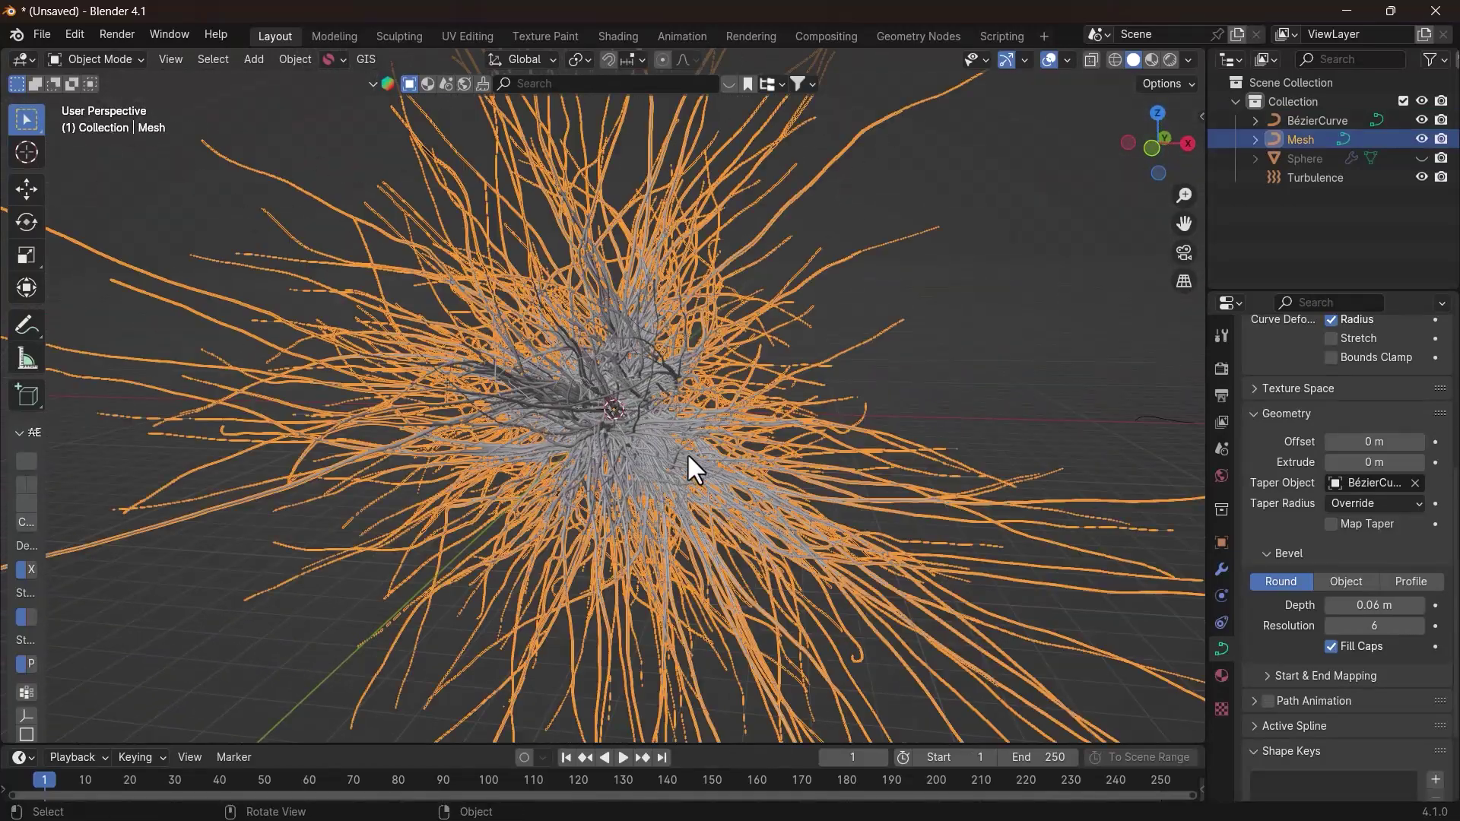
left_click(956, 382)
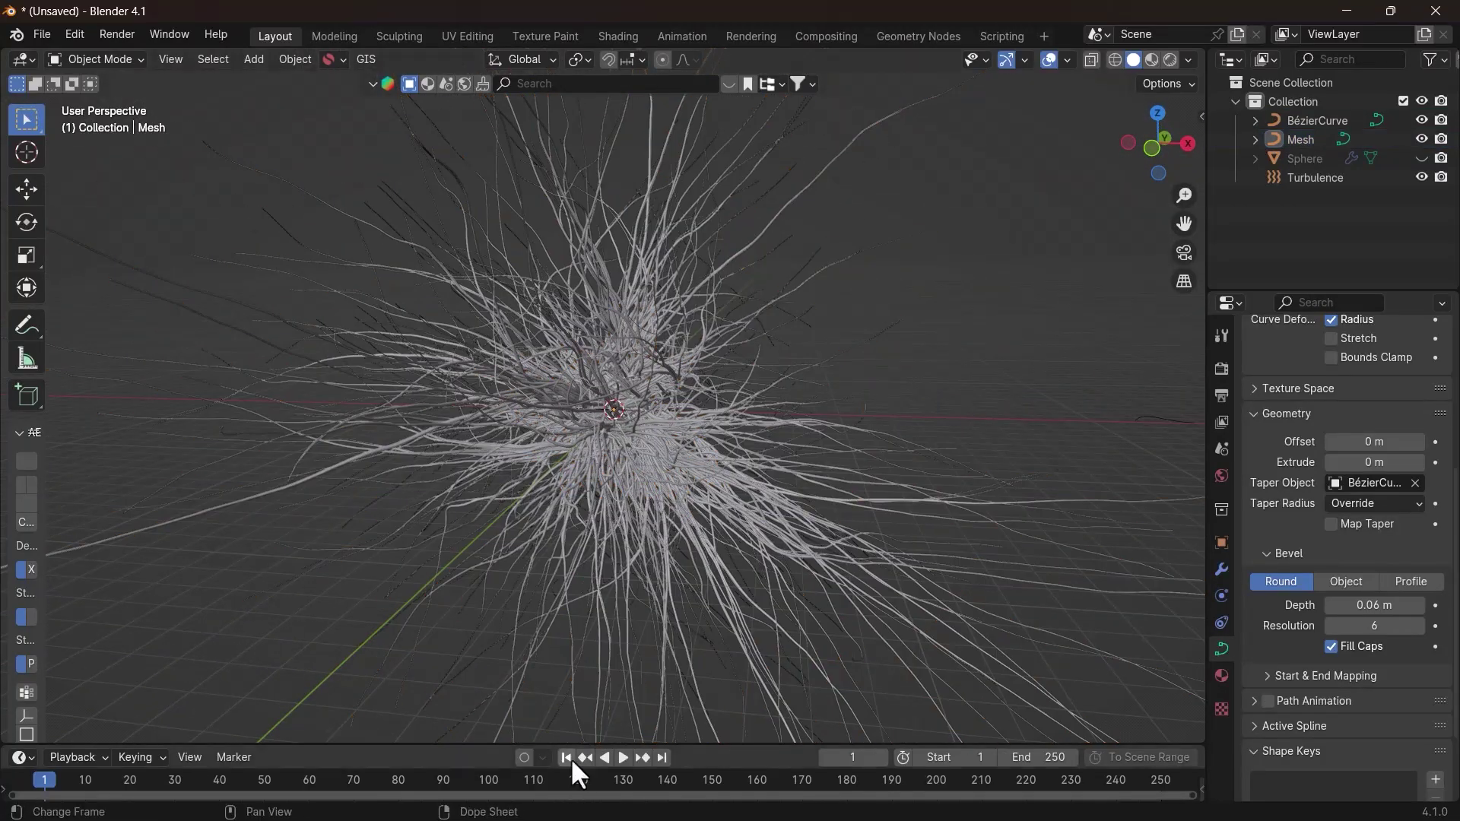
Keyframe the strand curve's bevel End mapping factor at 0 on frame 1 and at 1 on frame 250.
left_click_drag(676, 741, 678, 693)
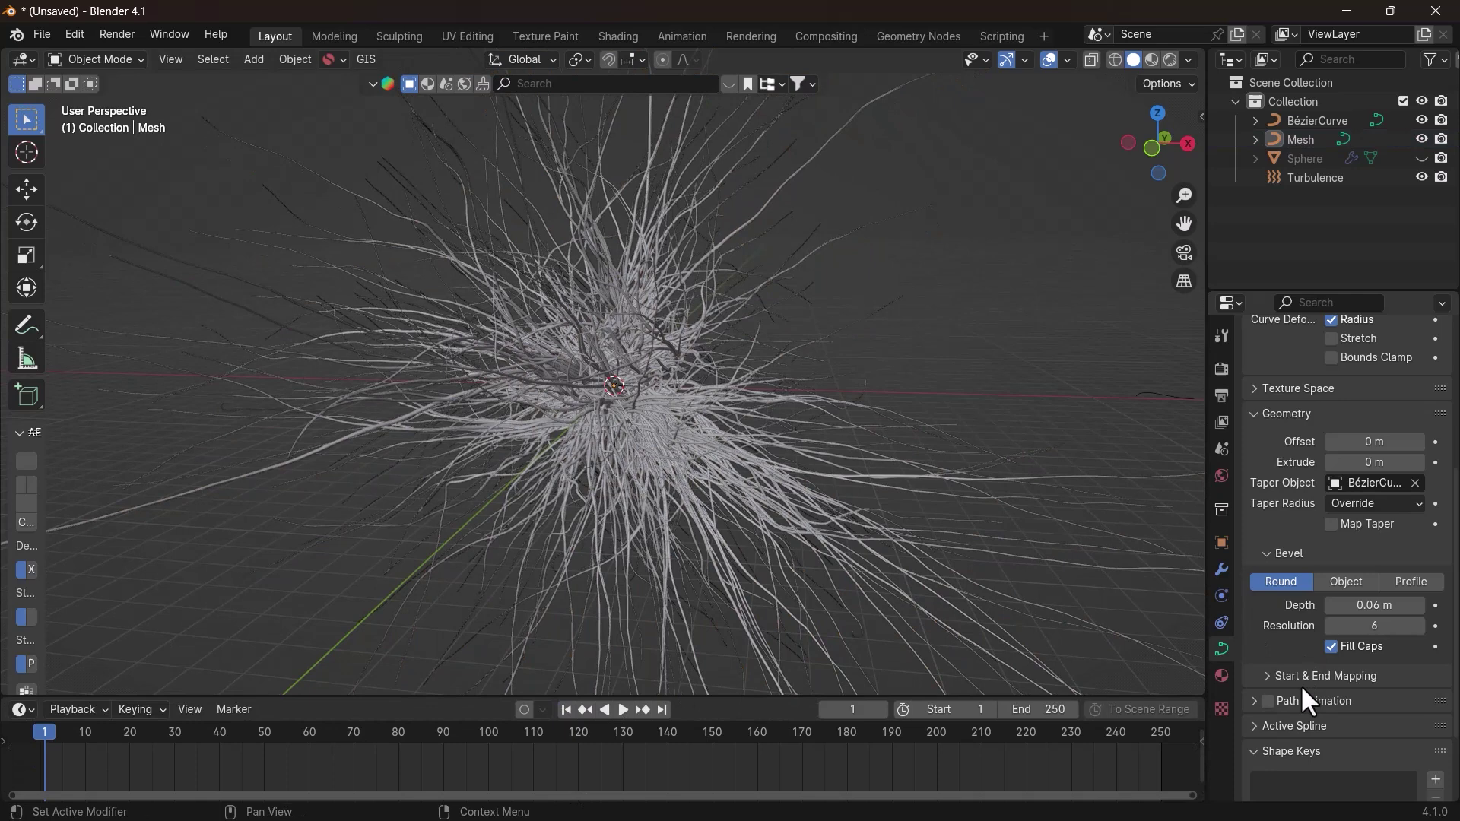
scroll(1305, 698, "down", 3)
left_click(1310, 578)
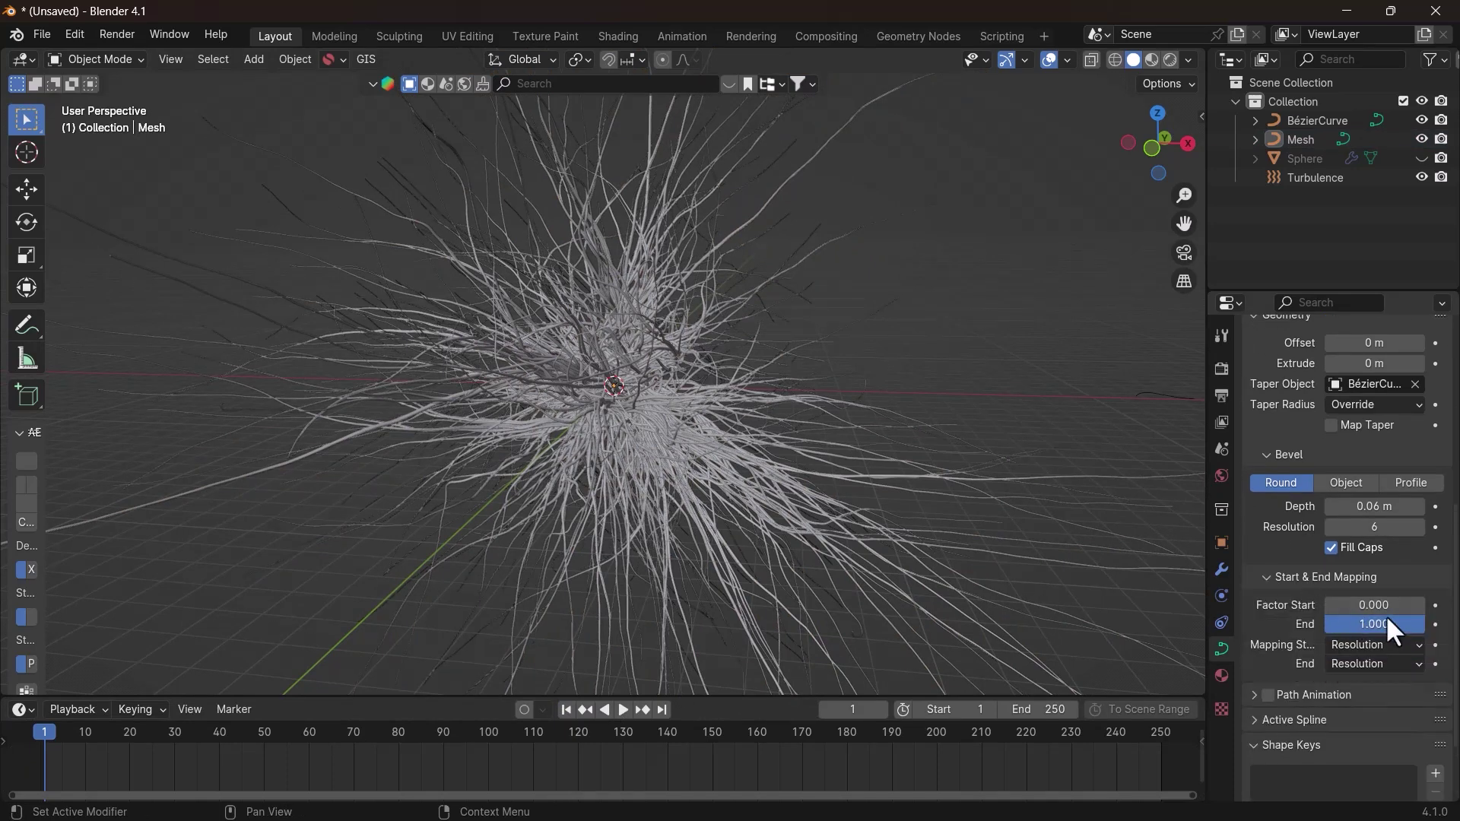
left_click_drag(1373, 623, 1445, 625)
key("i")
left_click(661, 710)
key("i")
Play back the strand growth animation and examine it from several angles and near its end.
key("space")
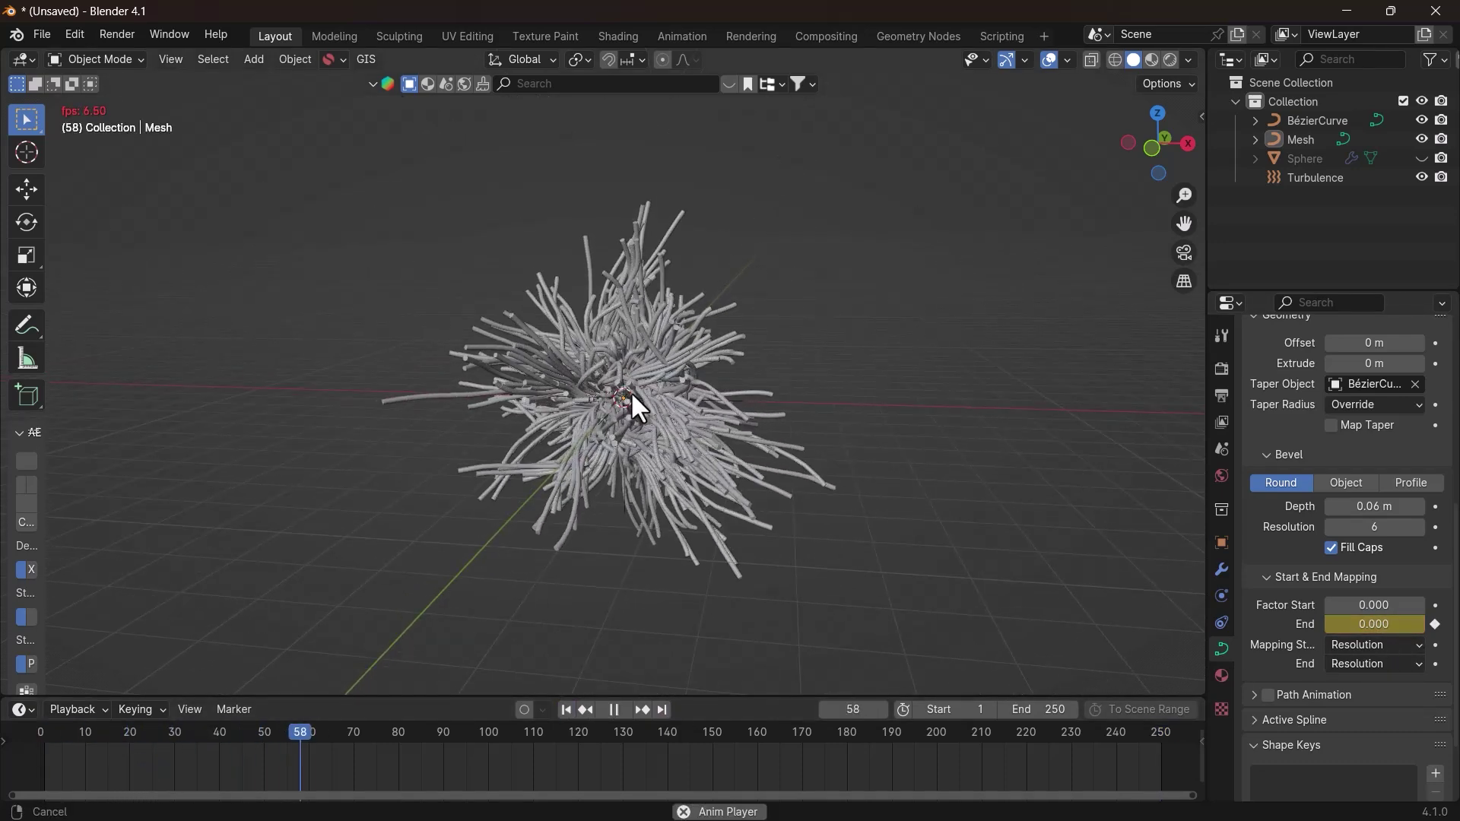
mouse_move(631, 391)
middle_mouse_down()
mouse_move(564, 422)
mouse_move(601, 423)
mouse_move(649, 396)
middle_mouse_up()
scroll(751, 379, "down", 2)
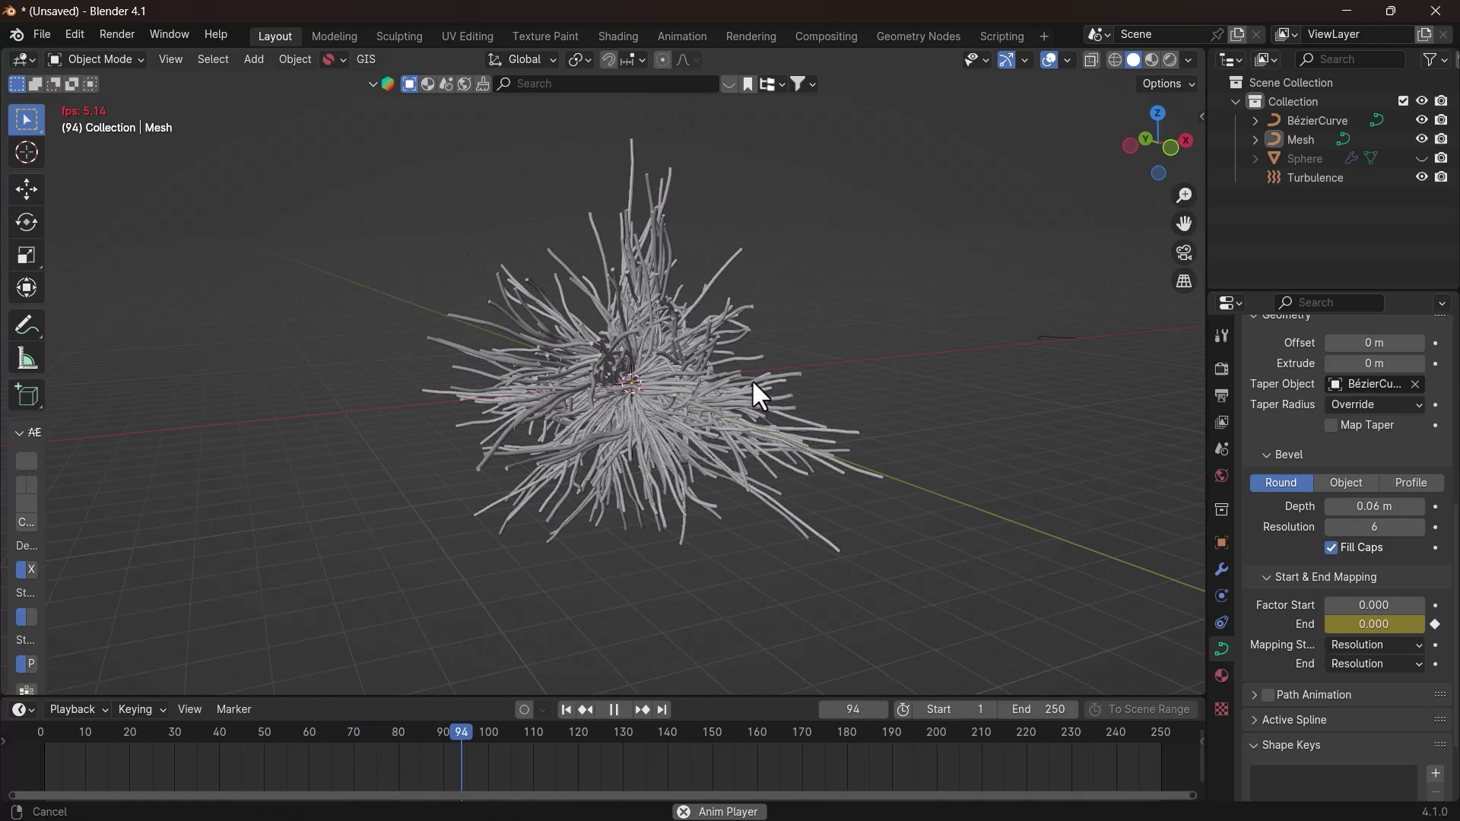
middle_click_drag(751, 378, 658, 384)
left_click(1063, 732)
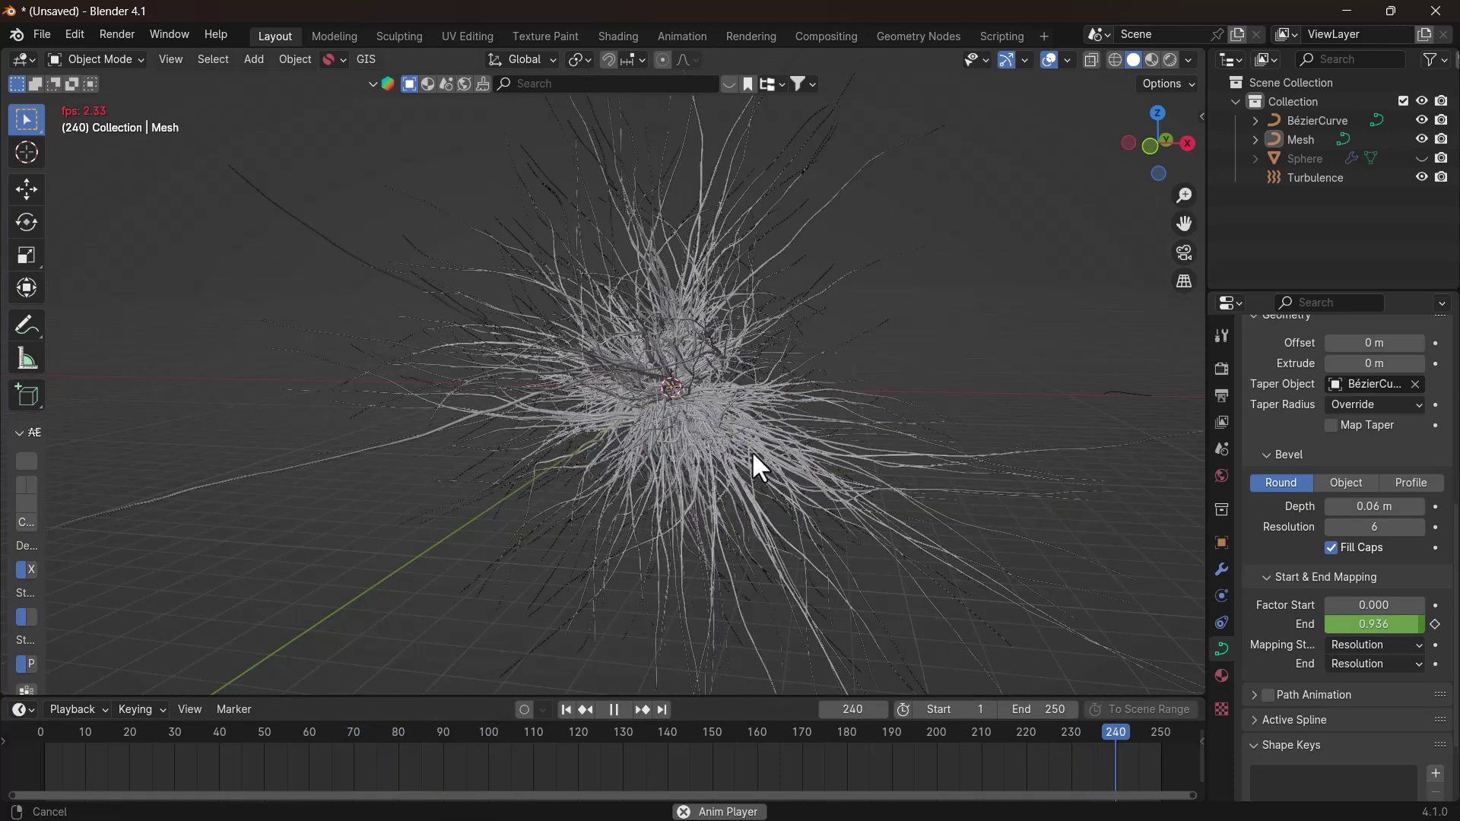
key("space")
Select the strand curve and create a new material for it in the Shading workspace.
left_click(782, 516)
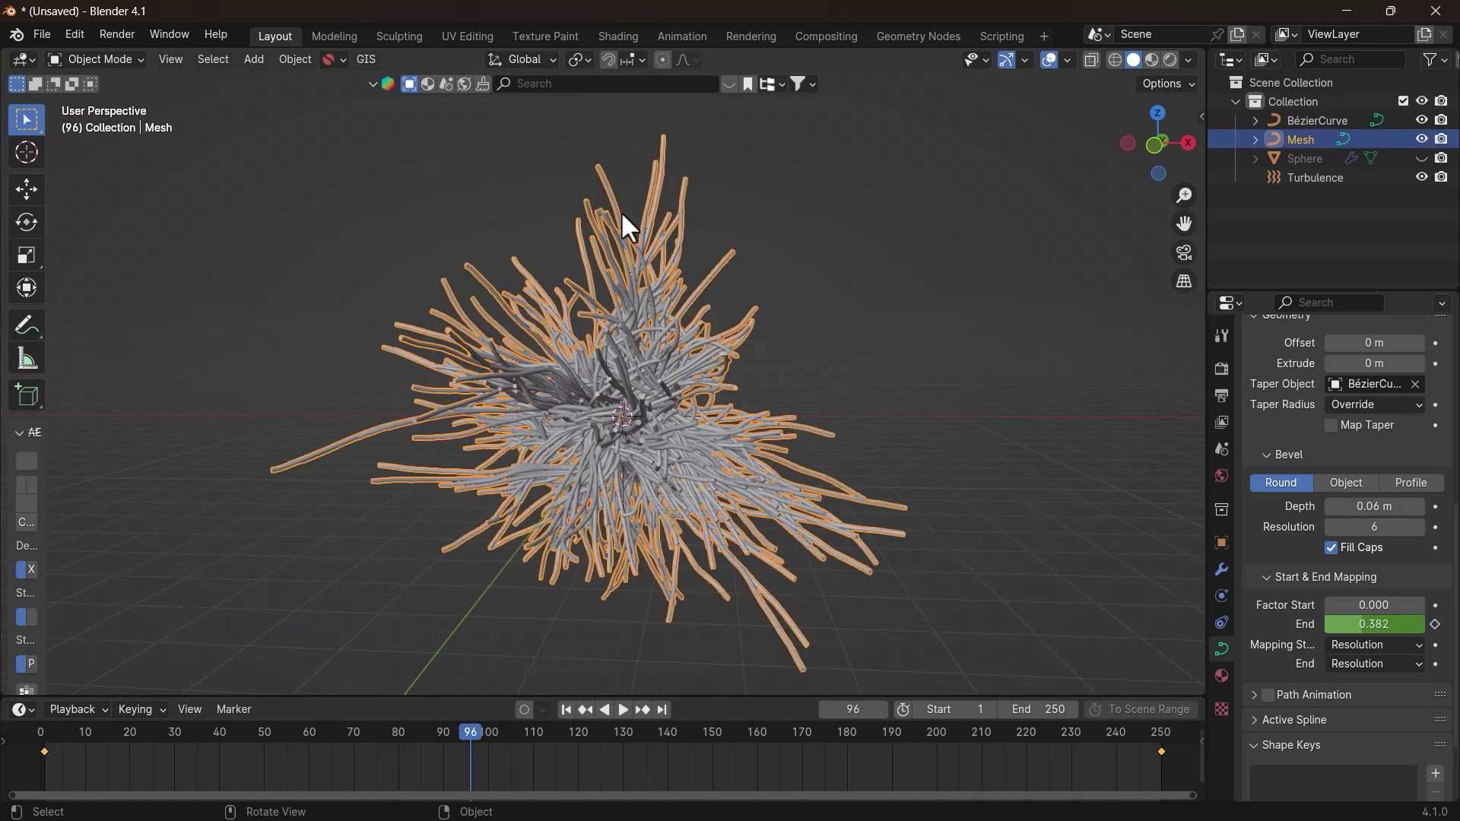
left_click(631, 35)
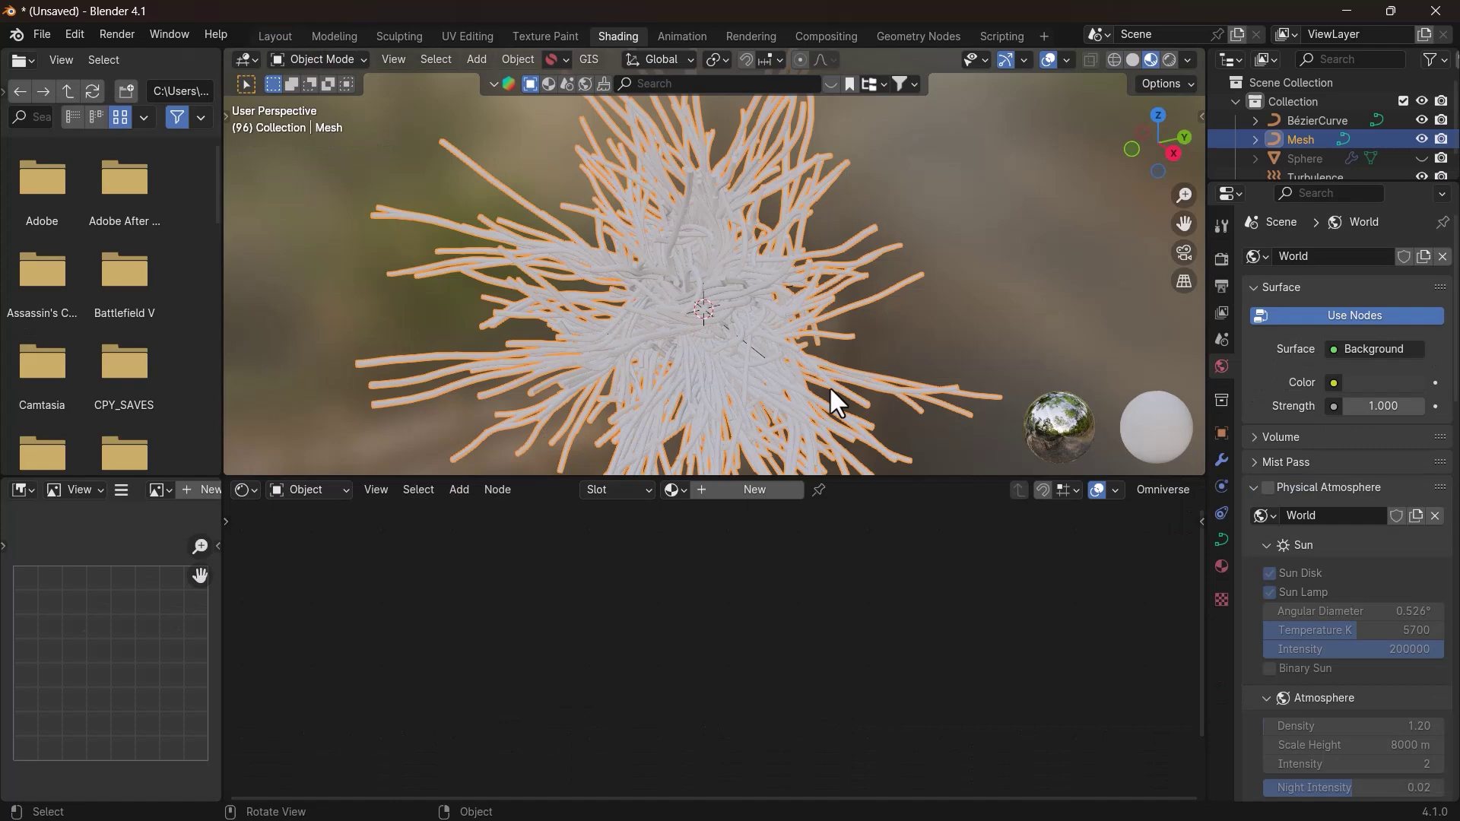
middle_click_drag(783, 371, 750, 402)
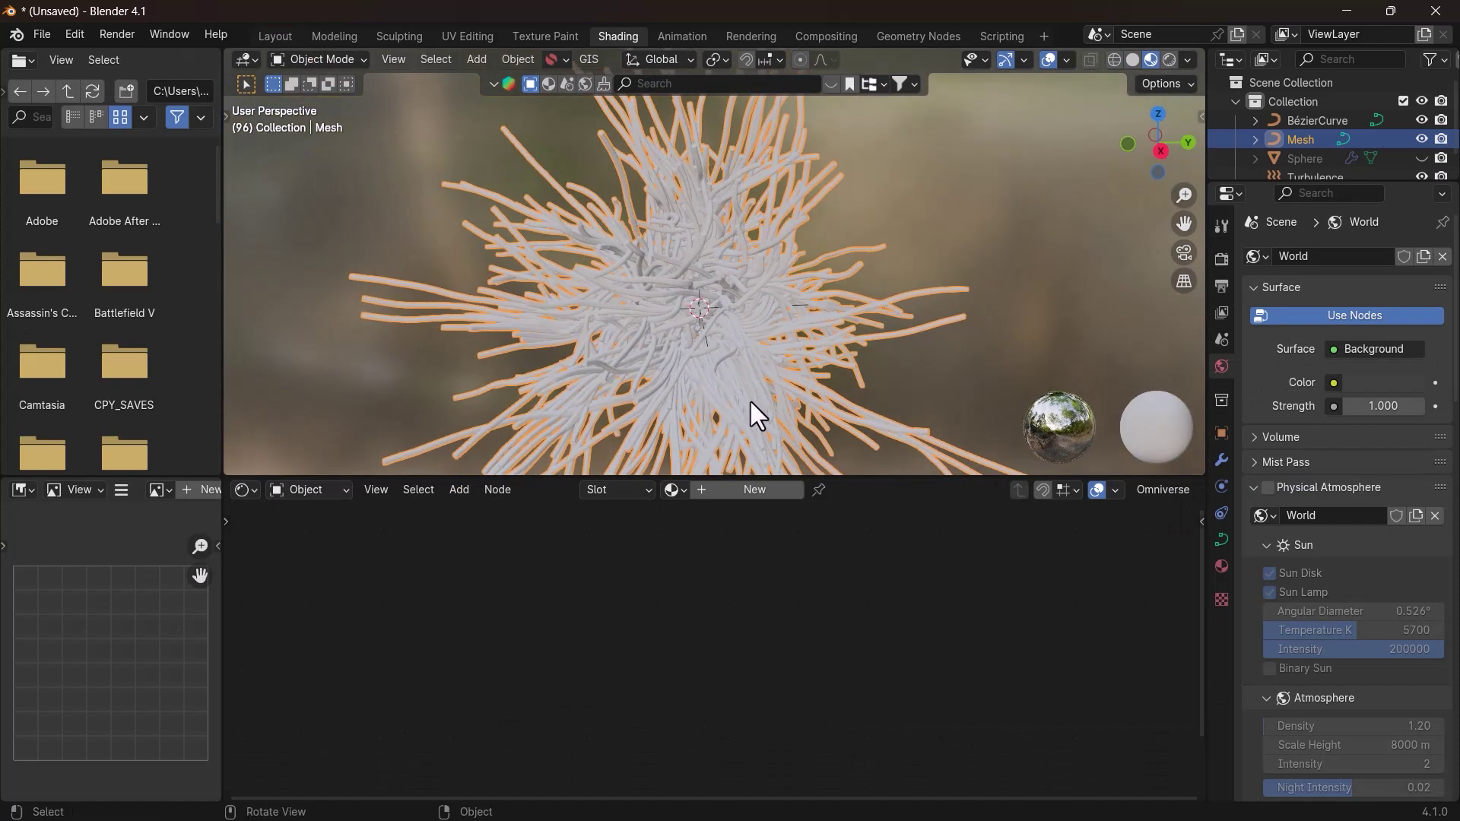
left_click(766, 489)
middle_click_drag(766, 598, 988, 696)
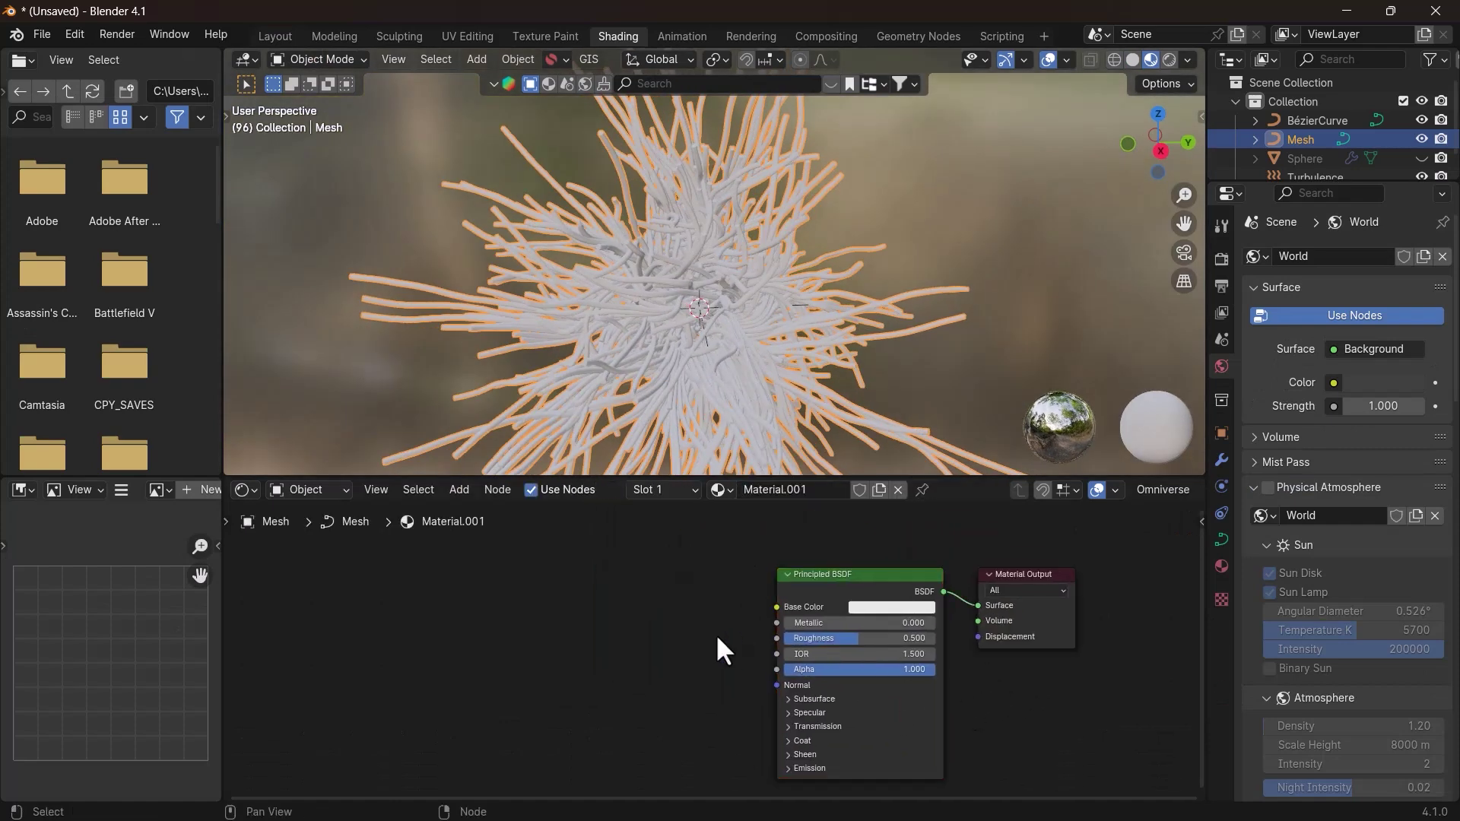
Add a Noise Texture node and connect its Color output to the Principled BSDF's Base Color.
middle_click_drag(717, 638, 771, 640)
key("shift+a")
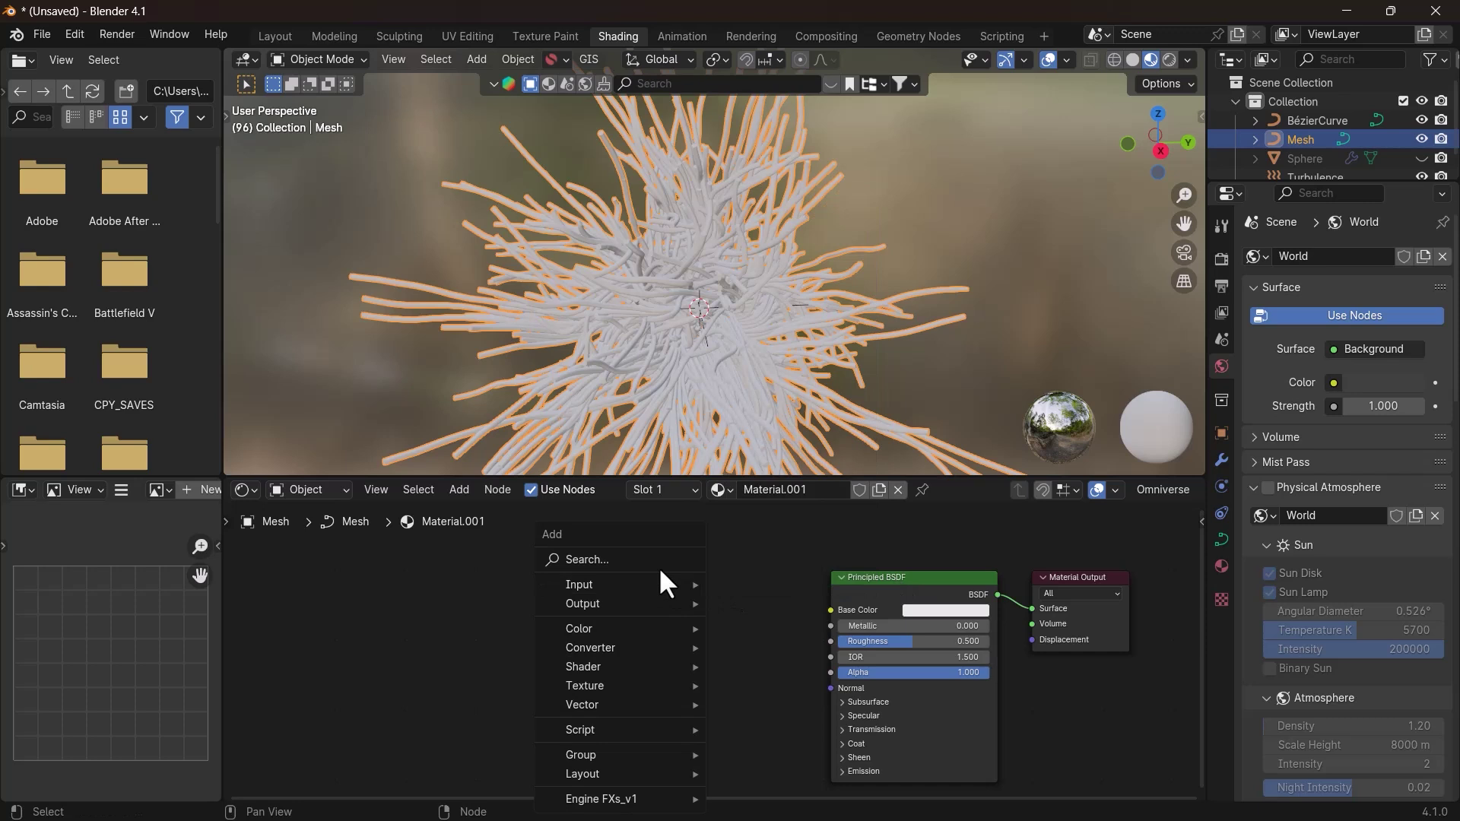
left_click(655, 559)
type("noise")
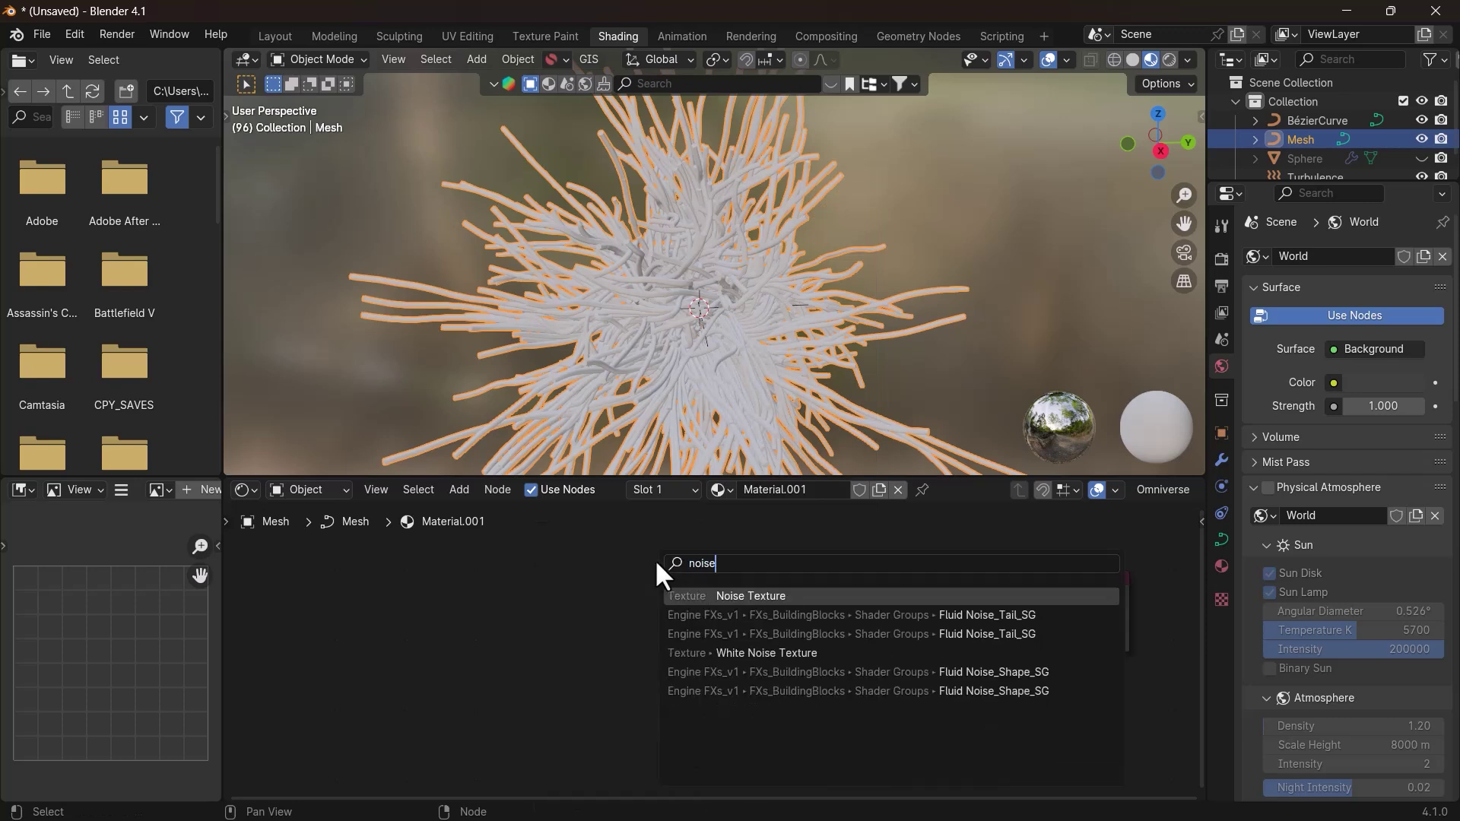
key("Return")
left_click(560, 568)
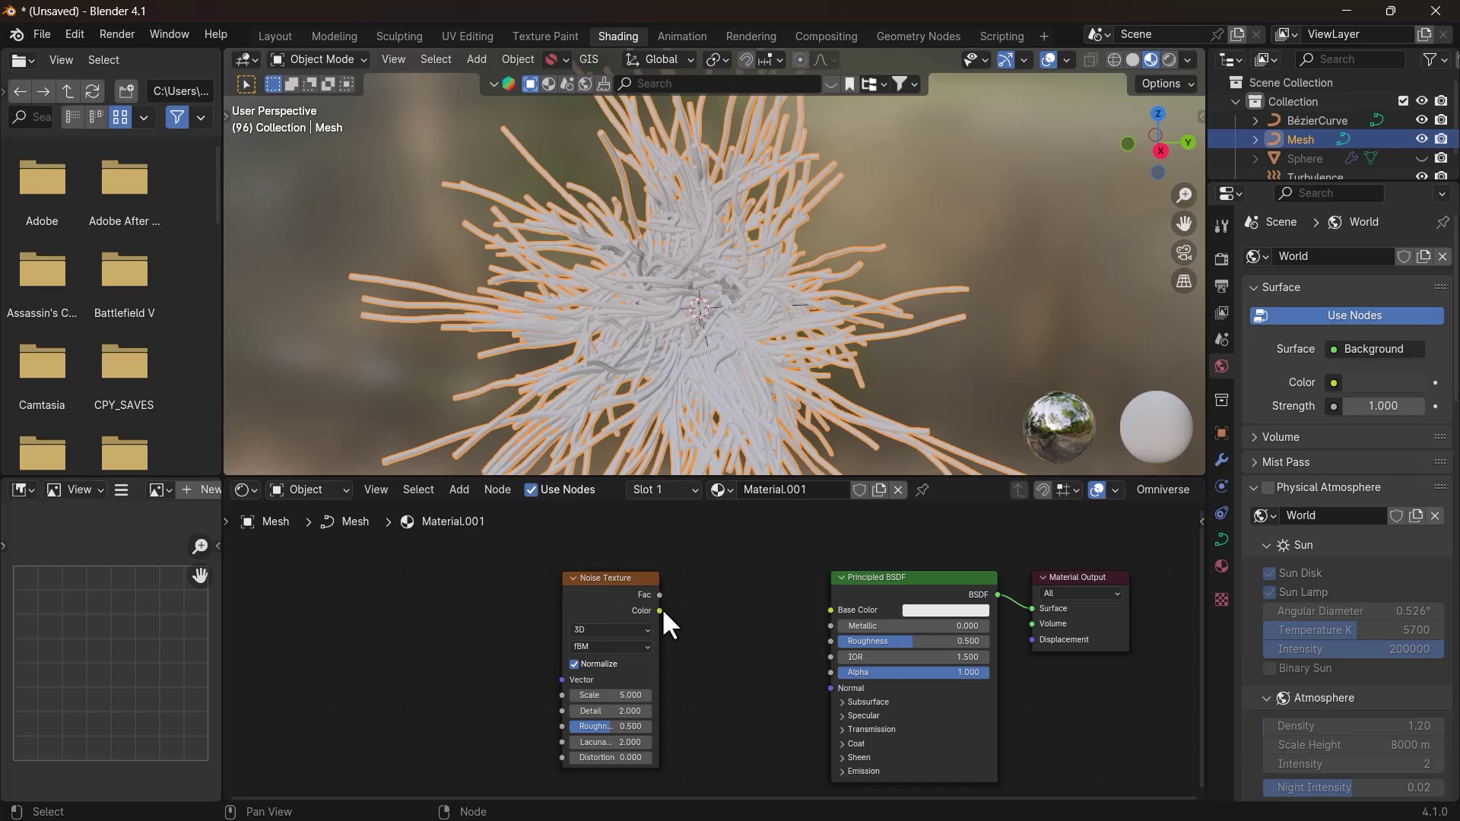
left_click_drag(659, 611, 832, 603)
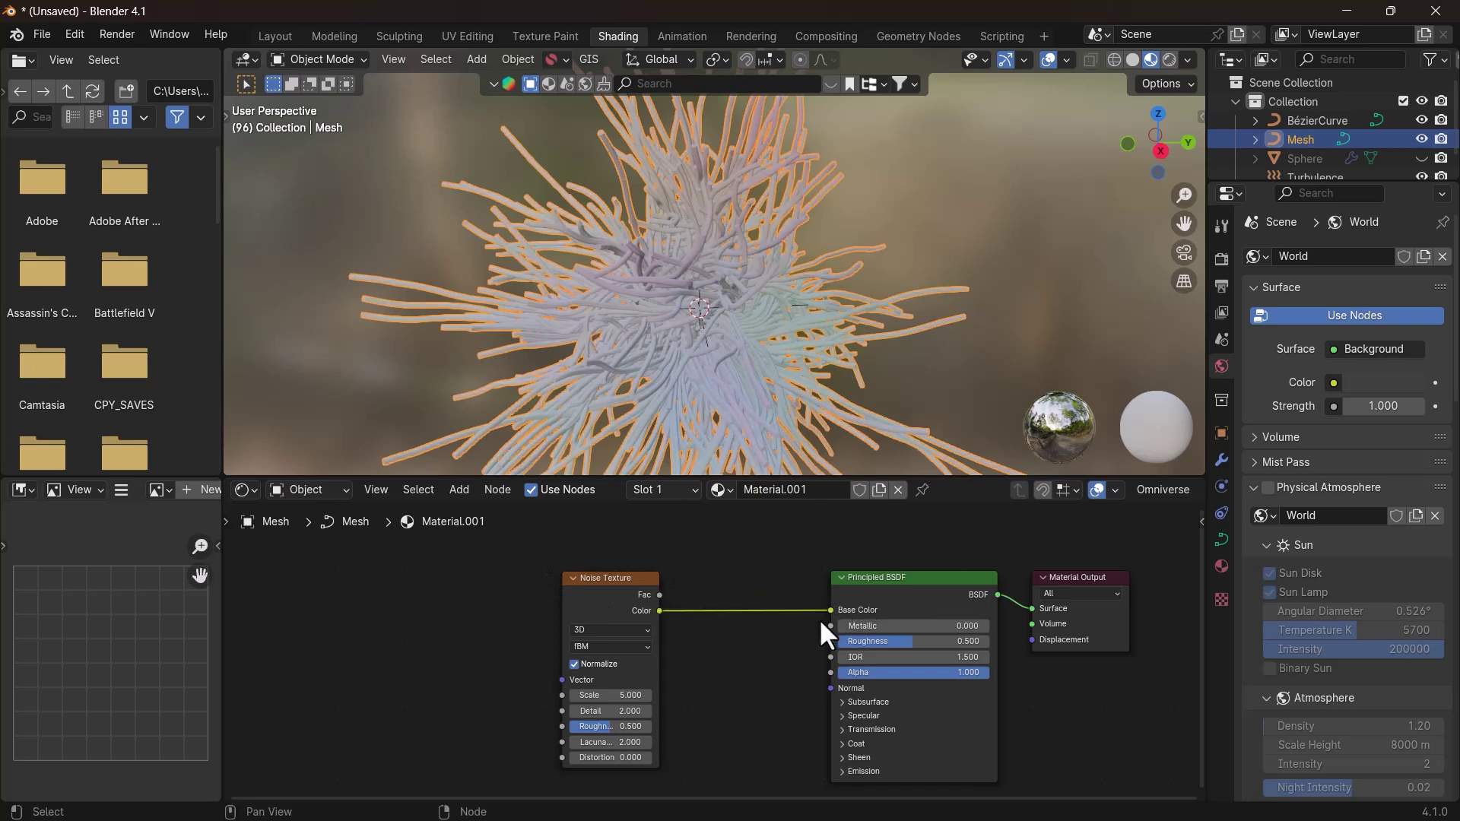
Insert a Hue/Saturation/Value node between the Noise Texture and Principled BSDF, with Saturation set to 2.
scroll(693, 308, "up", 5)
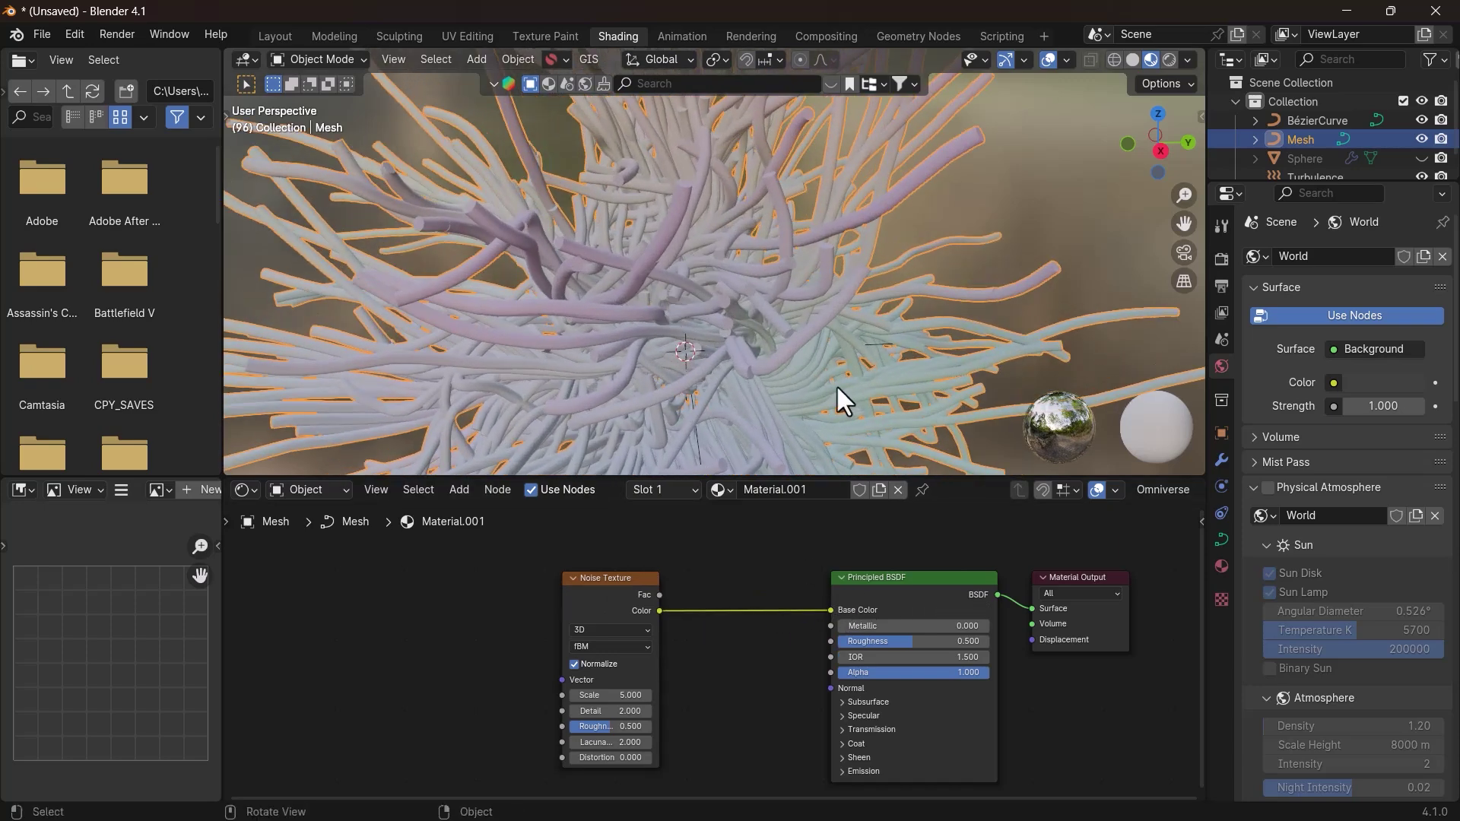
key("g")
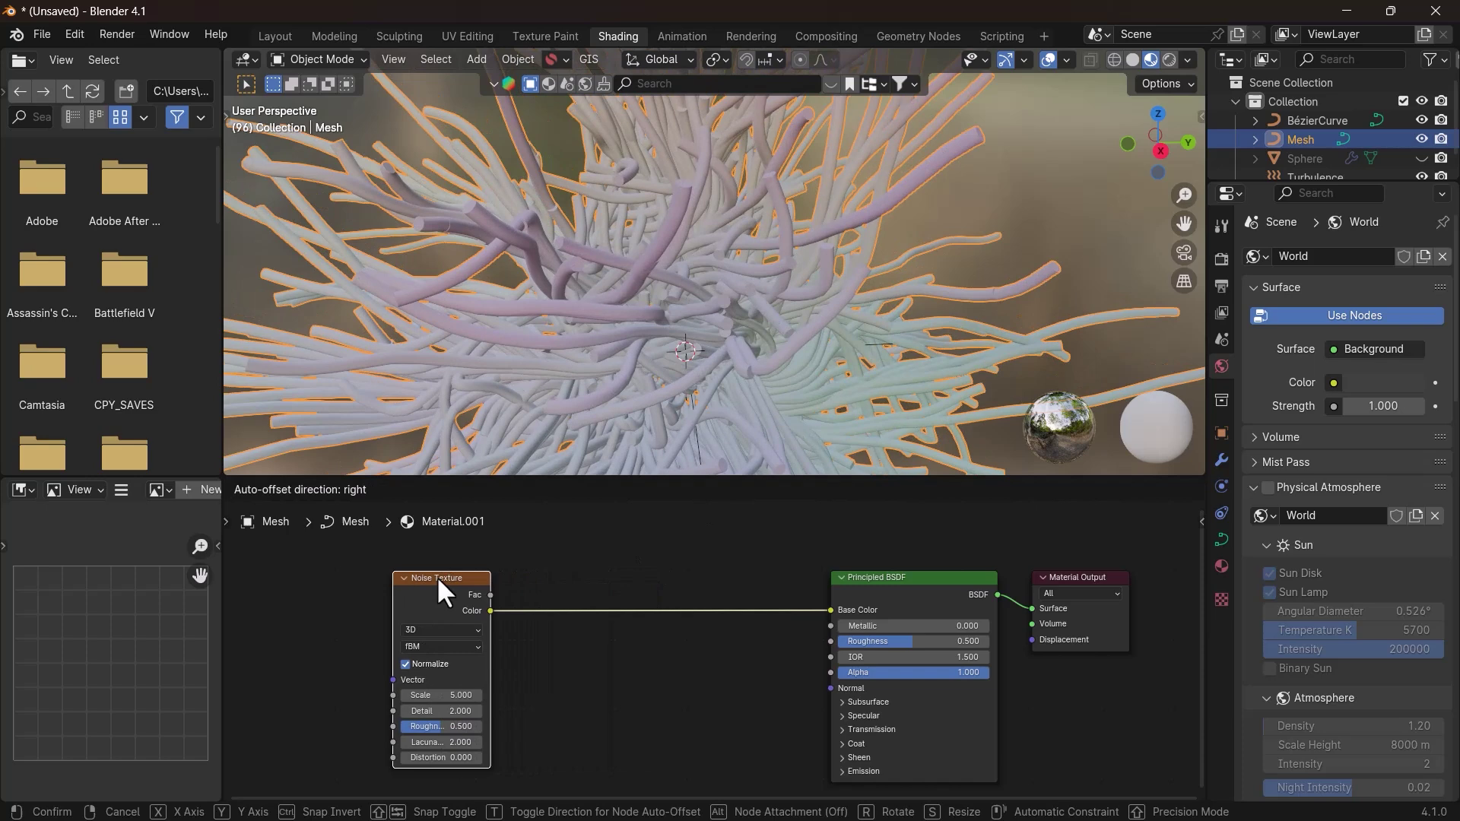
left_click(437, 576)
key("shift+a")
mouse_move(526, 629)
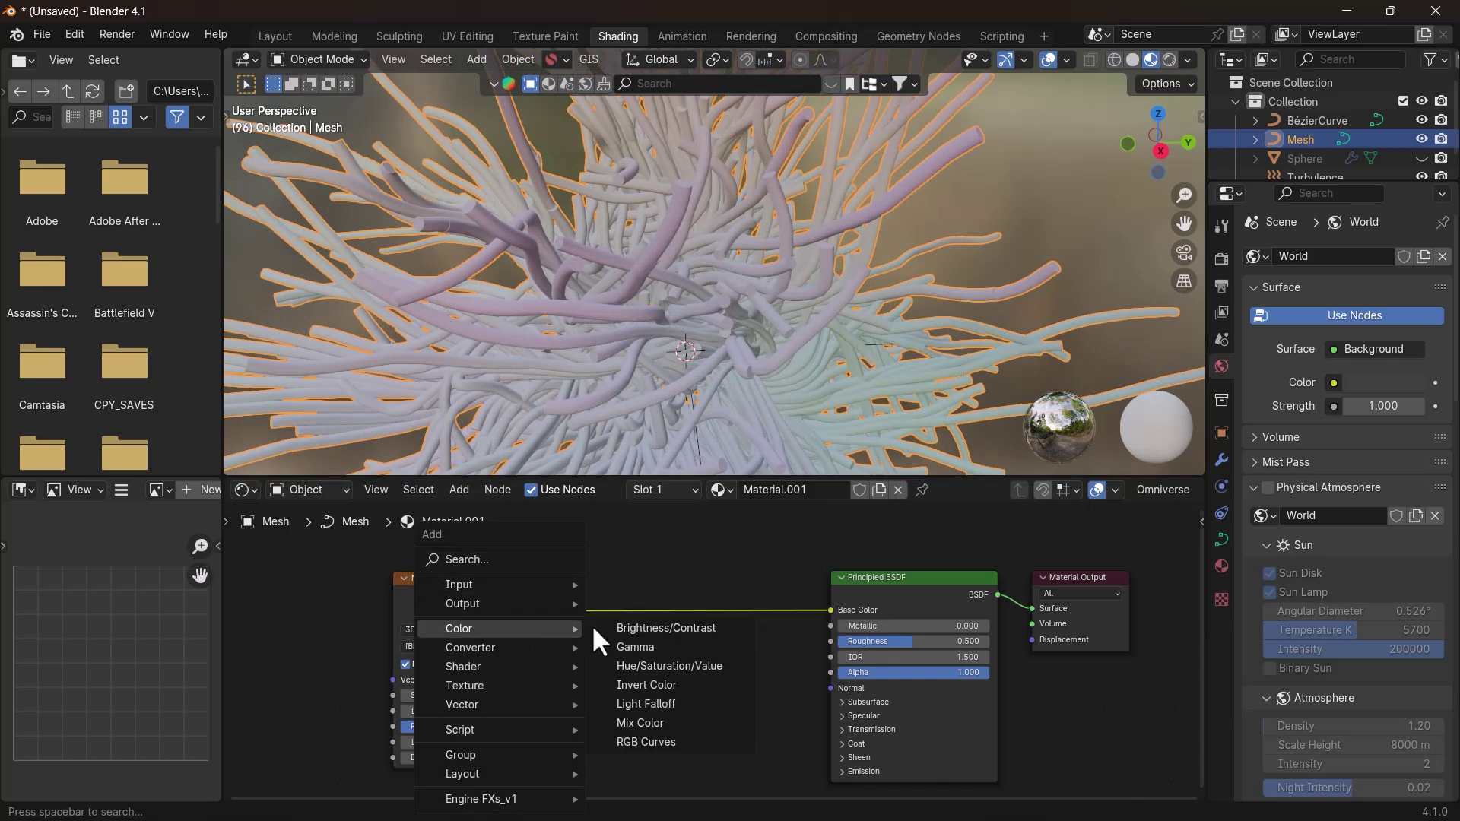
left_click(627, 658)
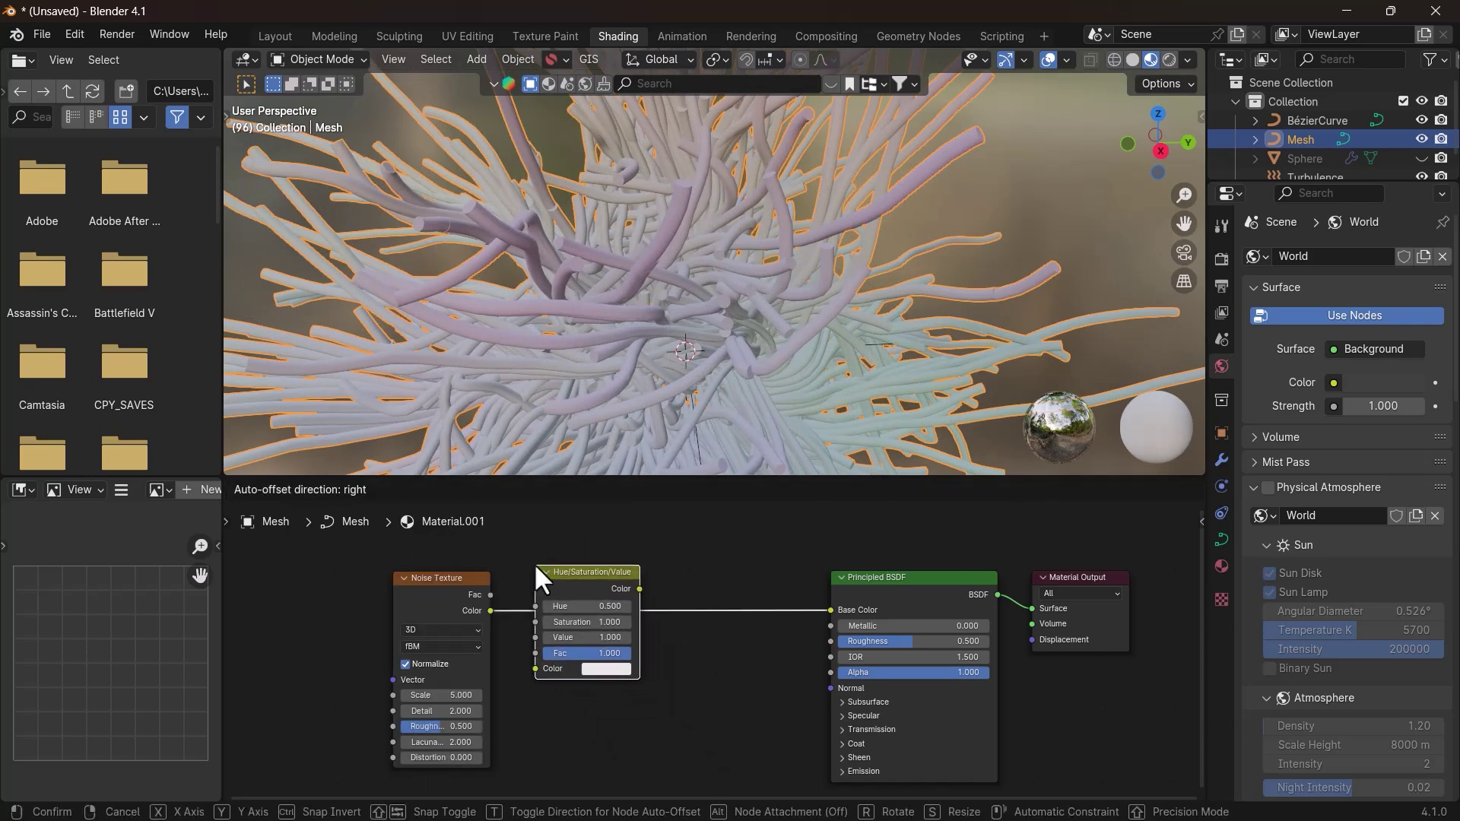
left_click(542, 563)
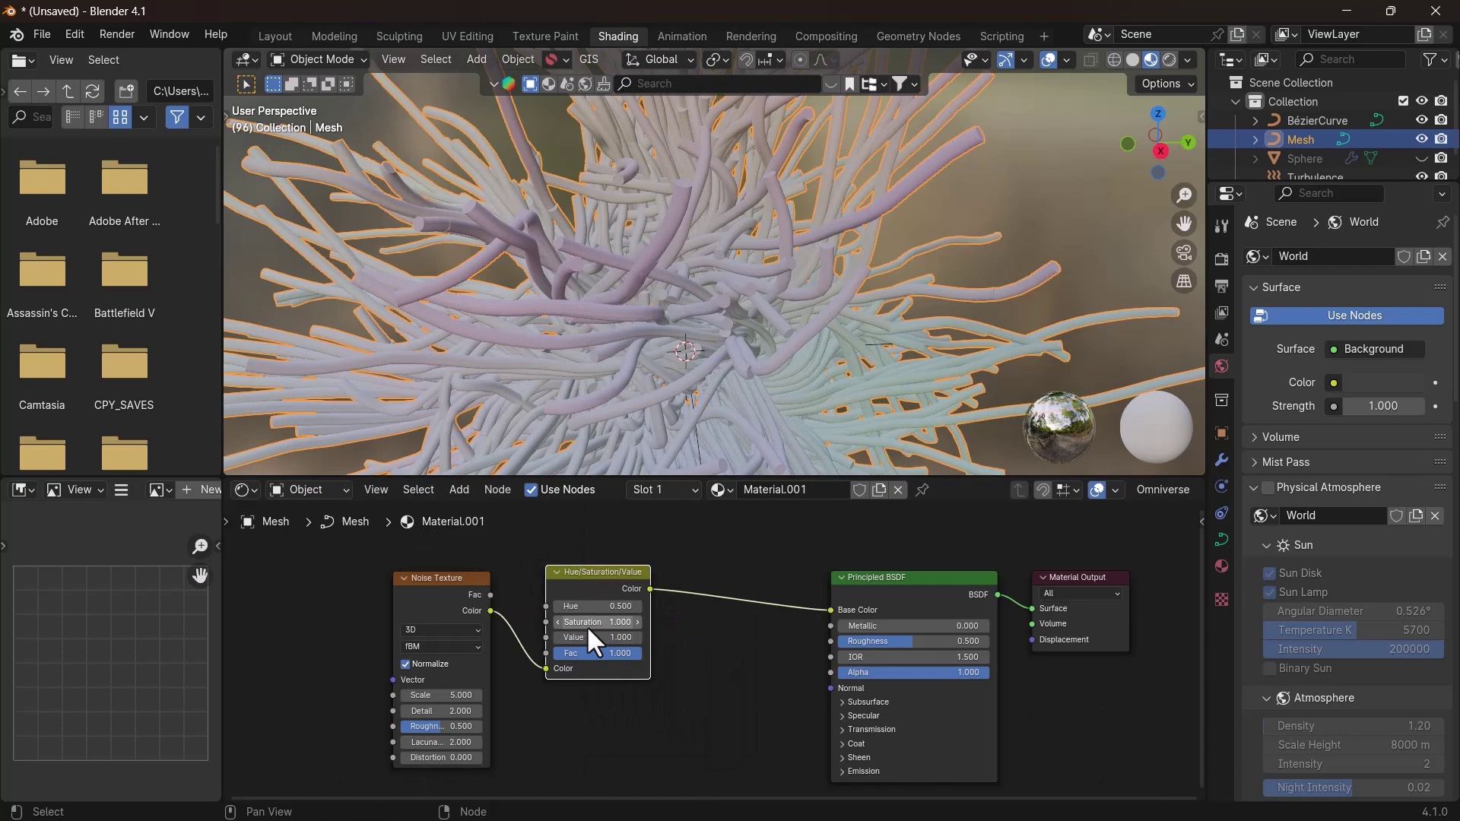
left_click_drag(597, 622, 673, 622)
Duplicate the Hue/Saturation/Value node twice and insert the copies in series before the Principled BSDF.
key("shift+d")
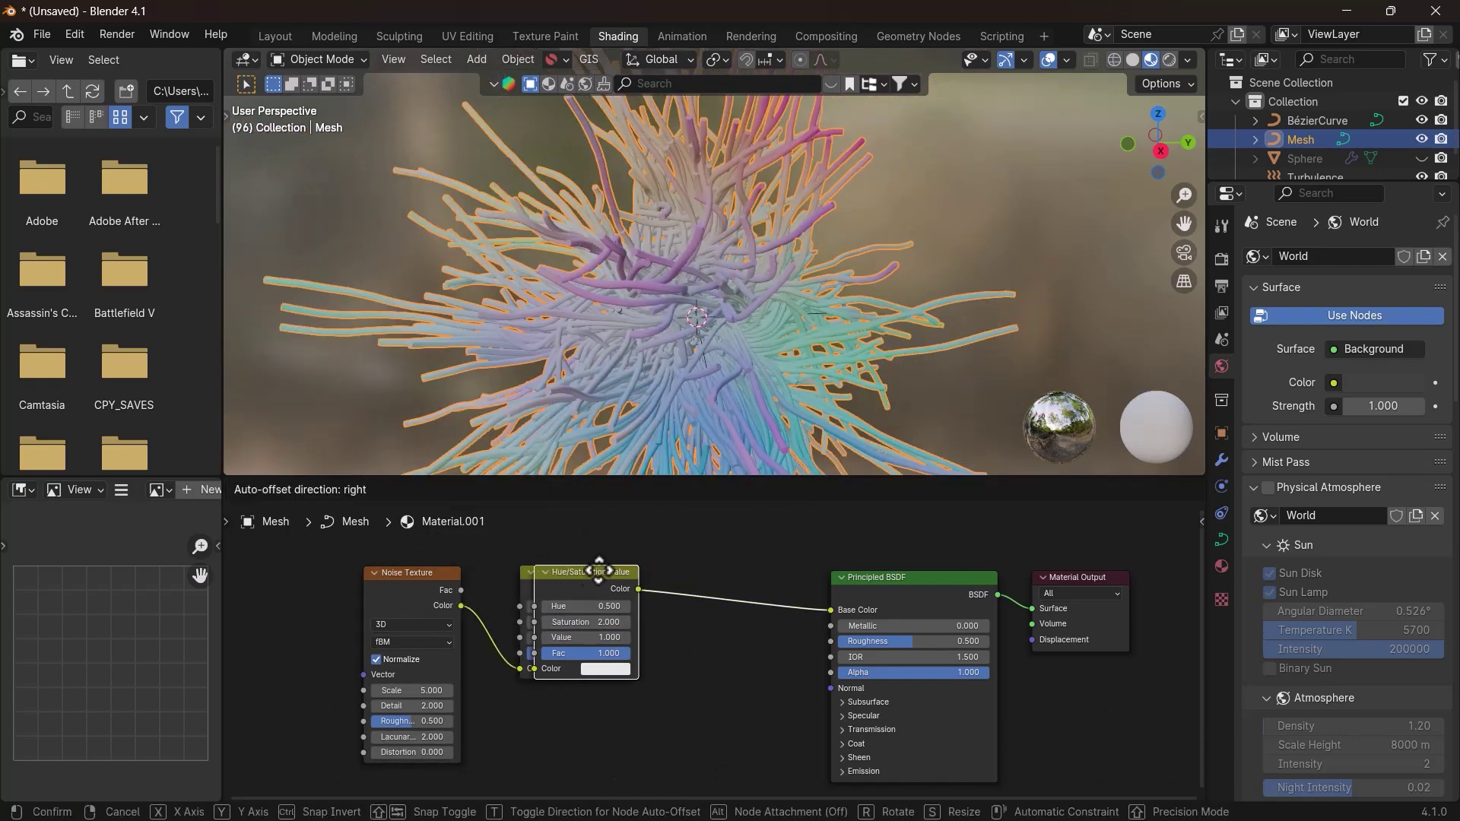
left_click(695, 558)
key("Home")
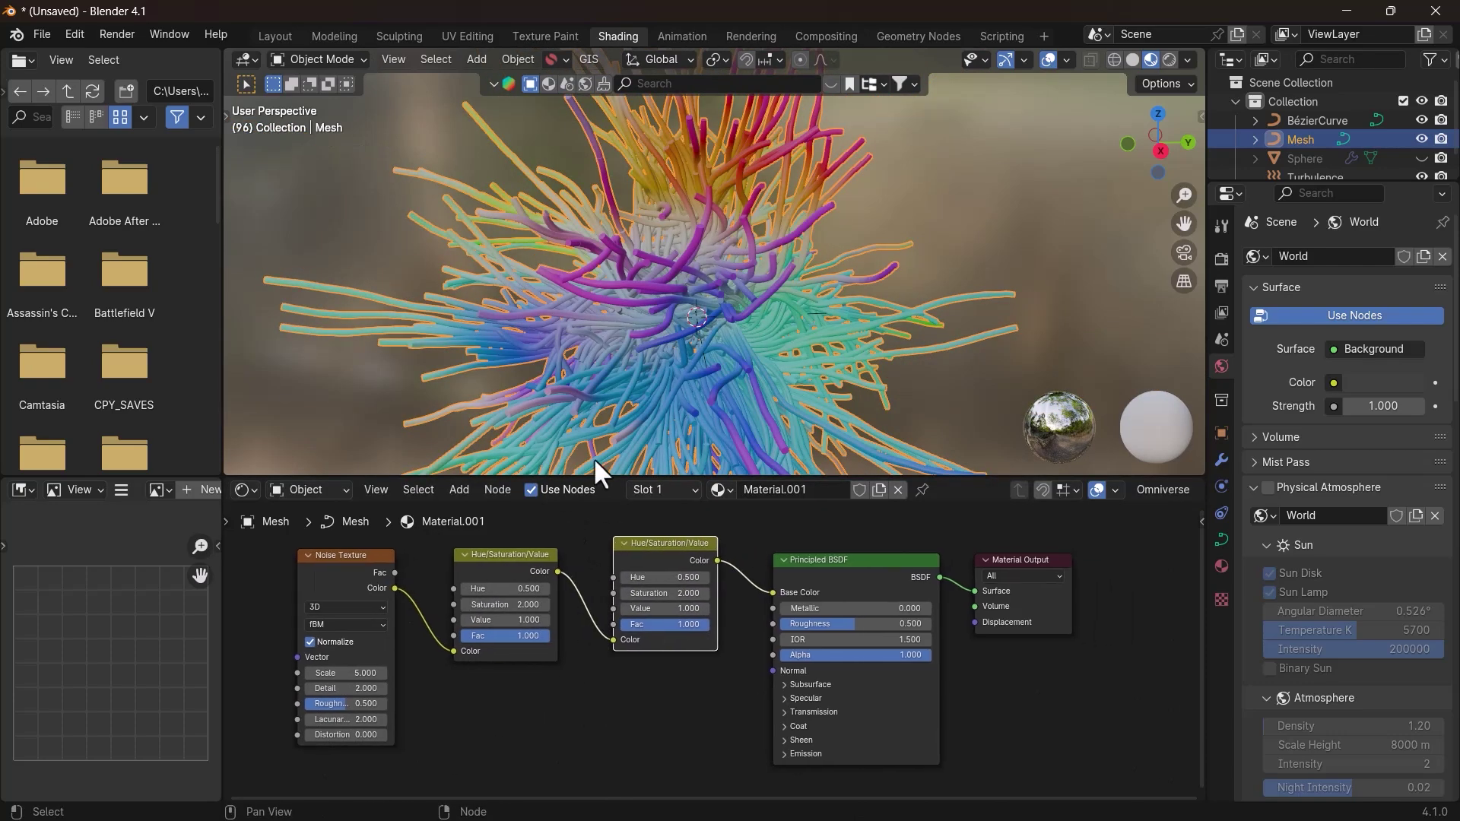
middle_click_drag(609, 411, 700, 441)
key("shift+d")
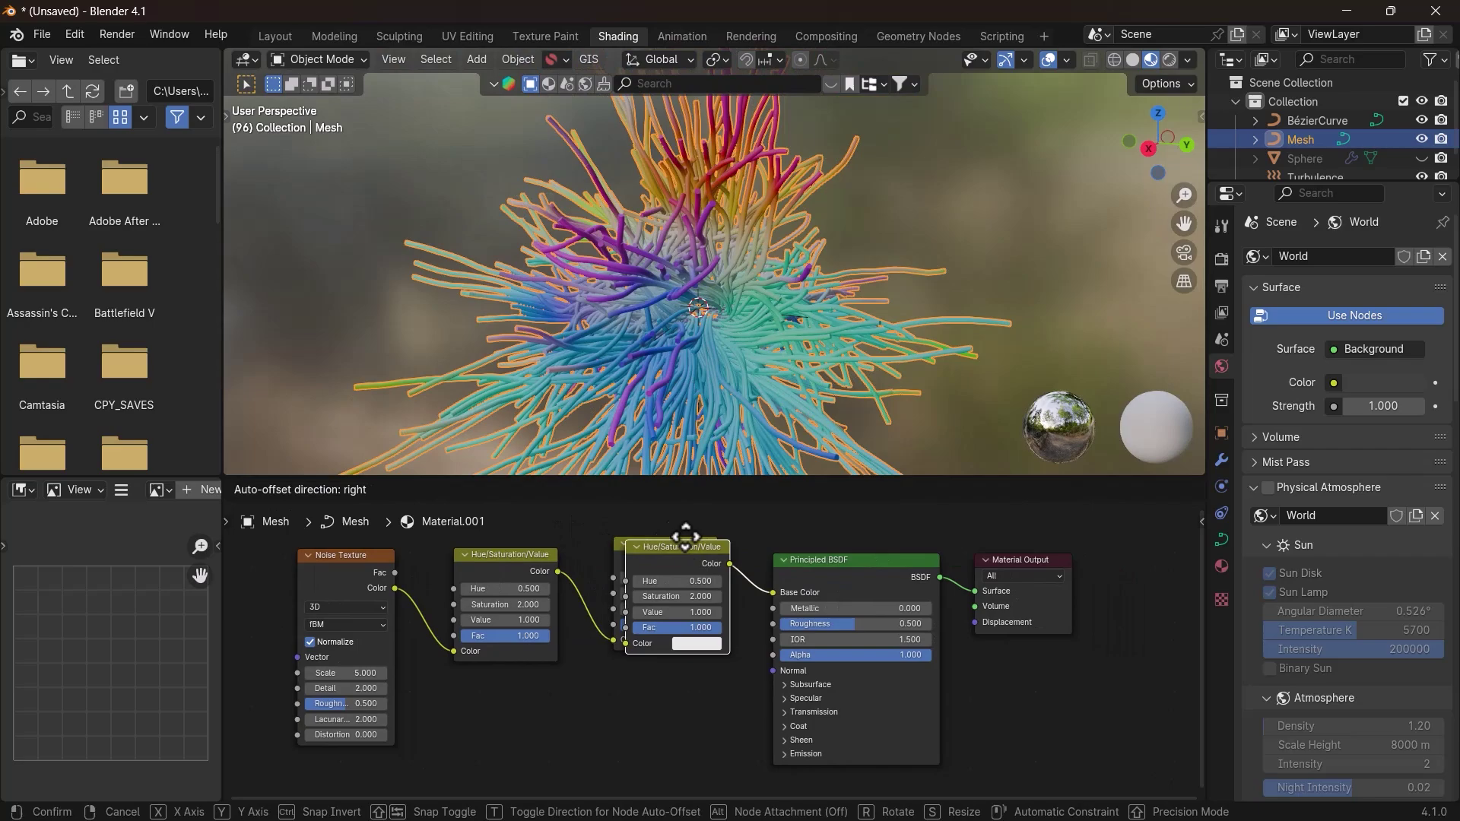
left_click(743, 540)
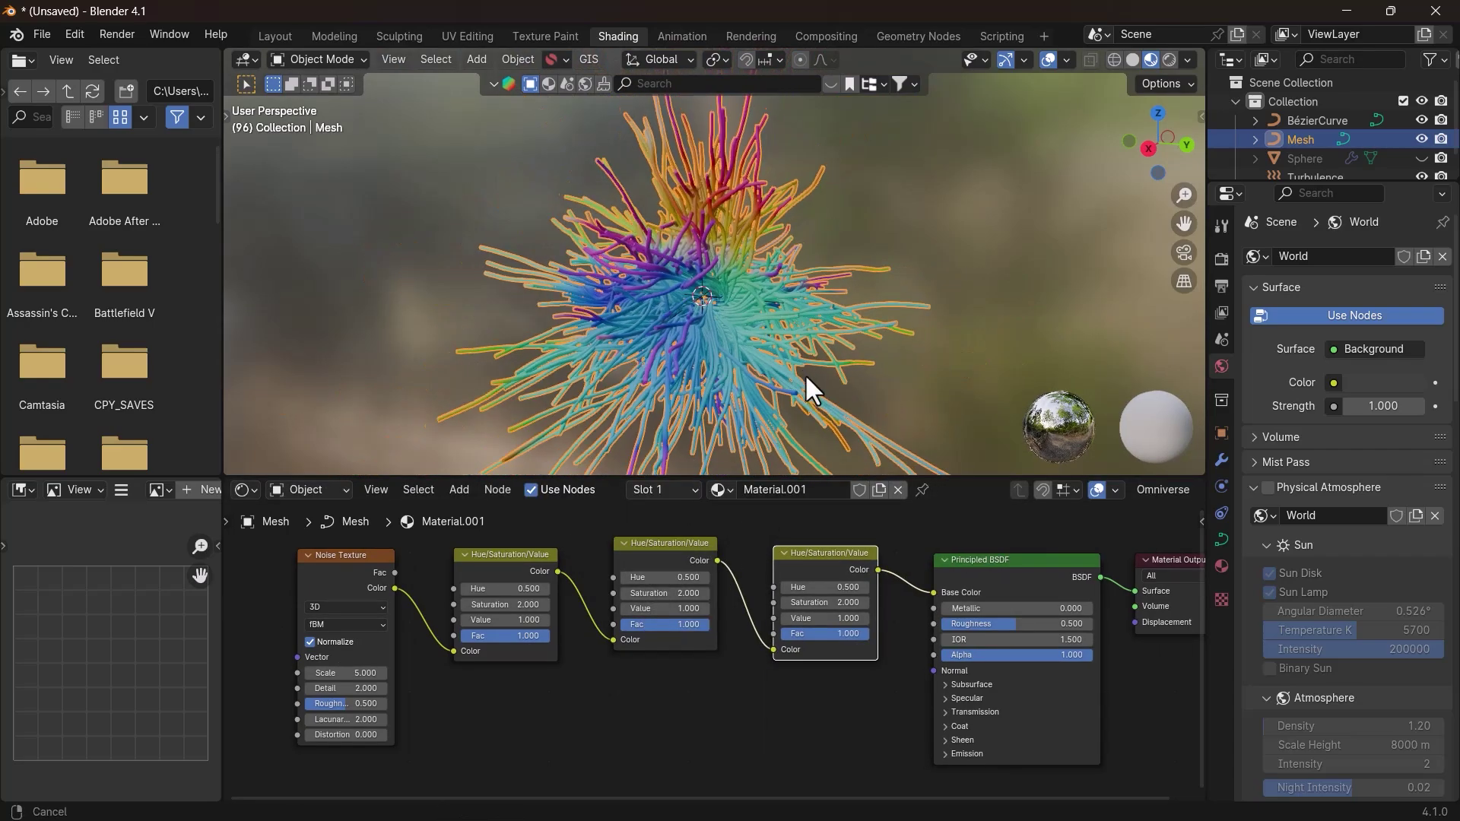
Connect the last Hue/Saturation/Value Color output to the Principled BSDF's Emission Color and set Emission Strength to 2.
middle_click_drag(726, 384, 840, 390)
scroll(794, 304, "up", 5)
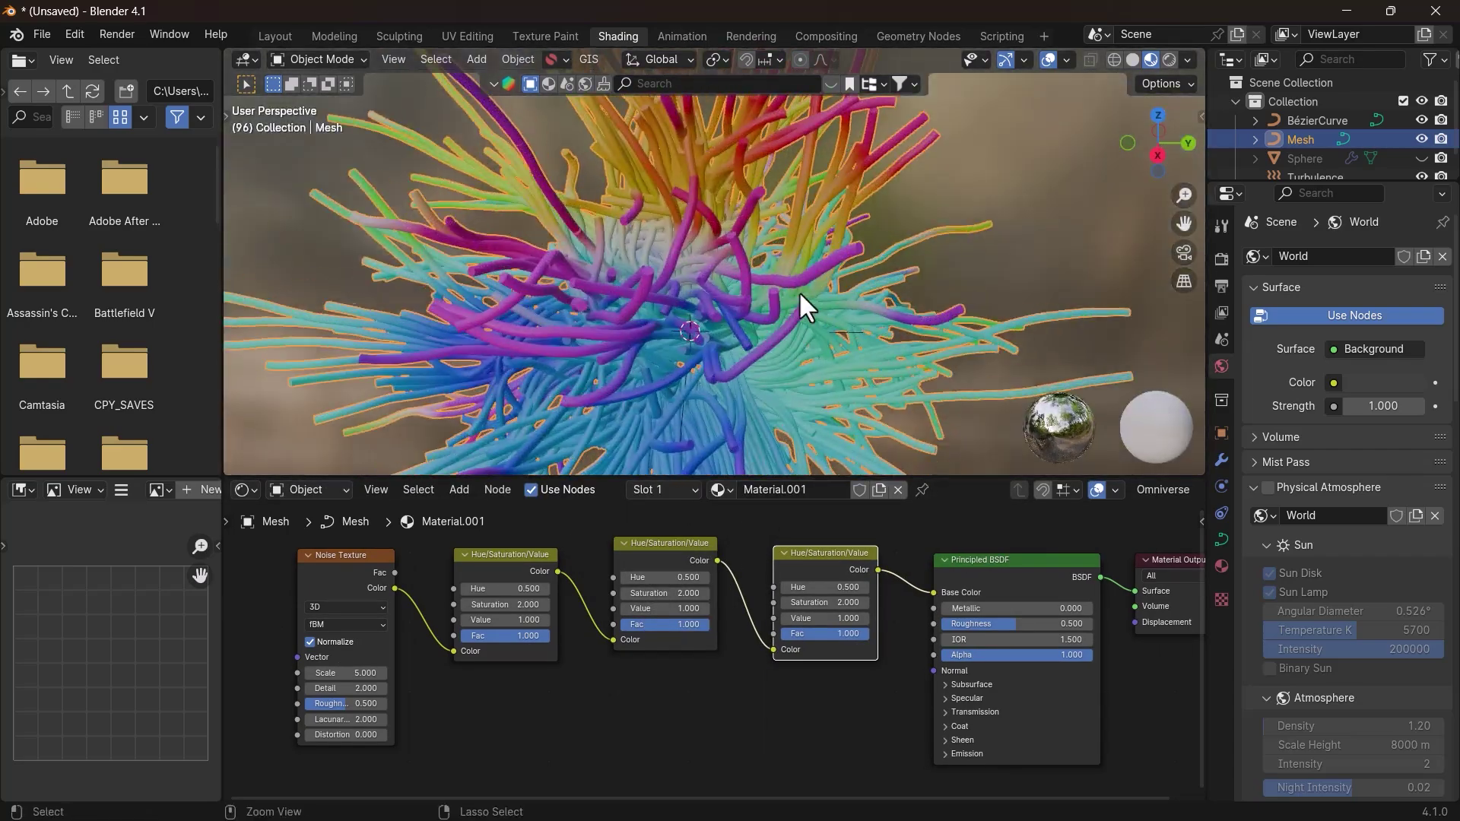
left_click(976, 756)
scroll(965, 631, "down", 2)
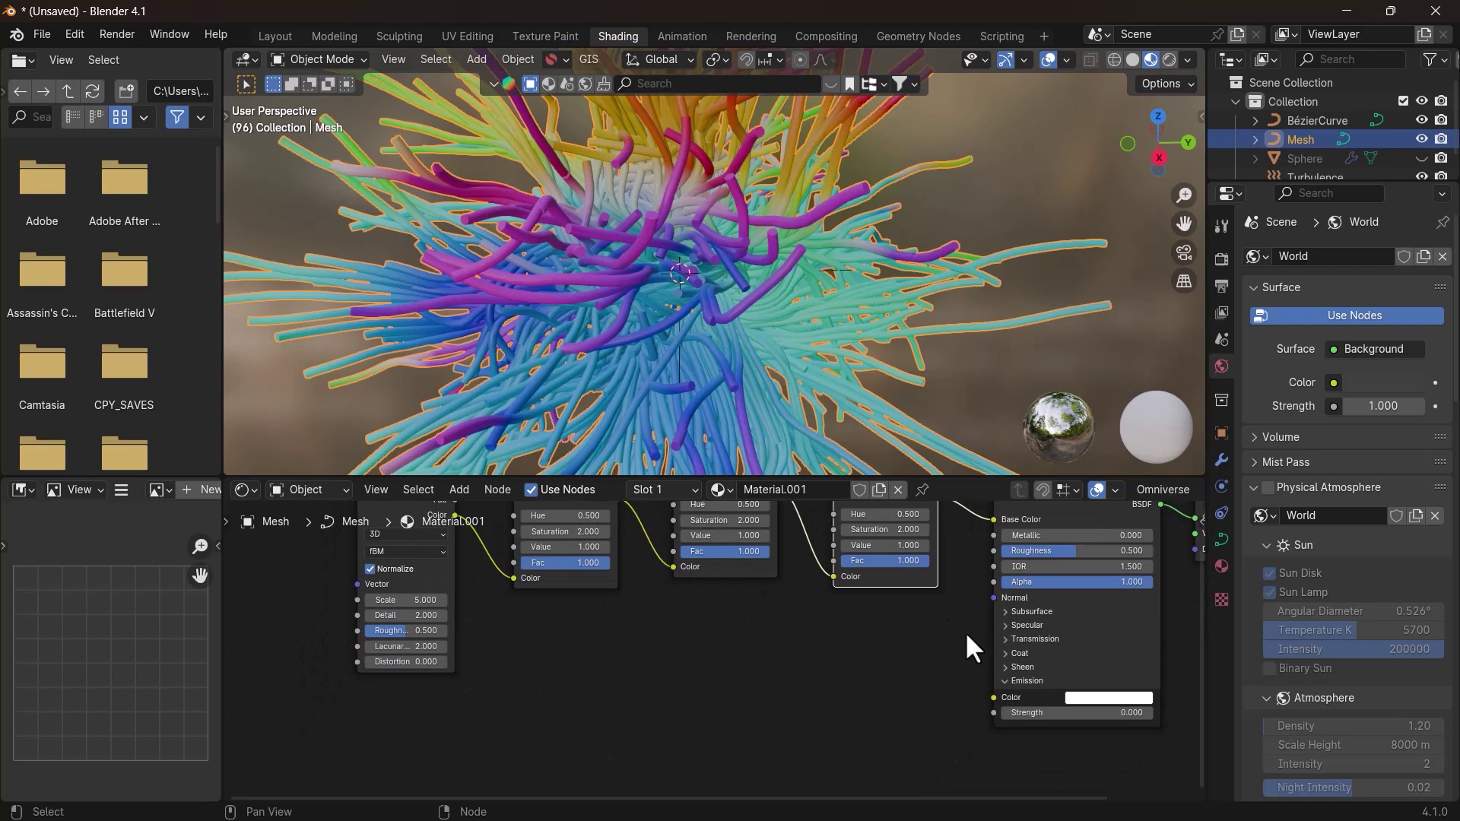
left_click_drag(888, 518, 943, 719)
middle_click_drag(892, 677, 777, 692)
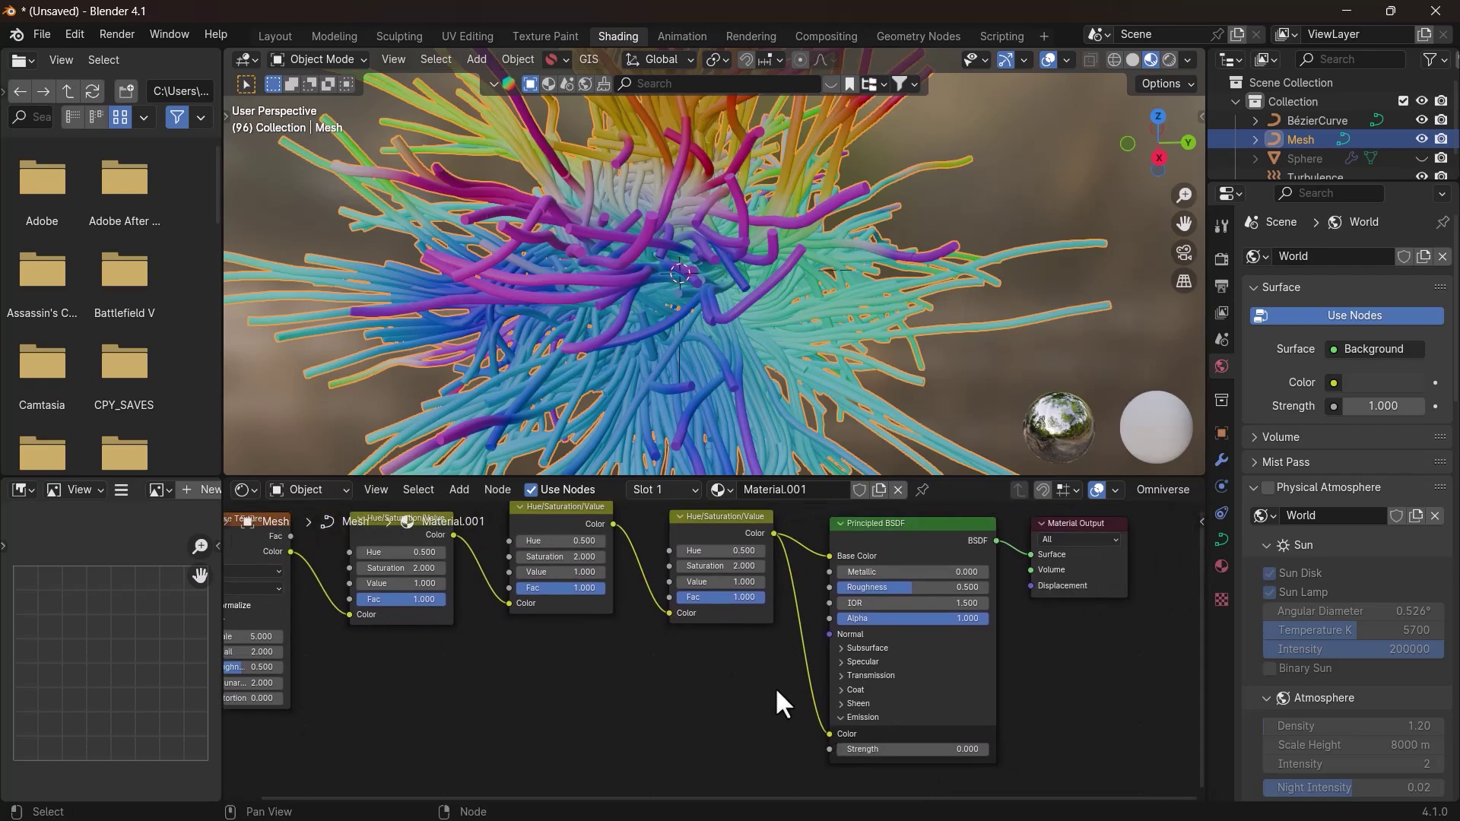
type("2")
key("Return")
Set the Principled BSDF's Coat Weight to 1 for the strand material.
middle_click_drag(734, 311, 686, 299)
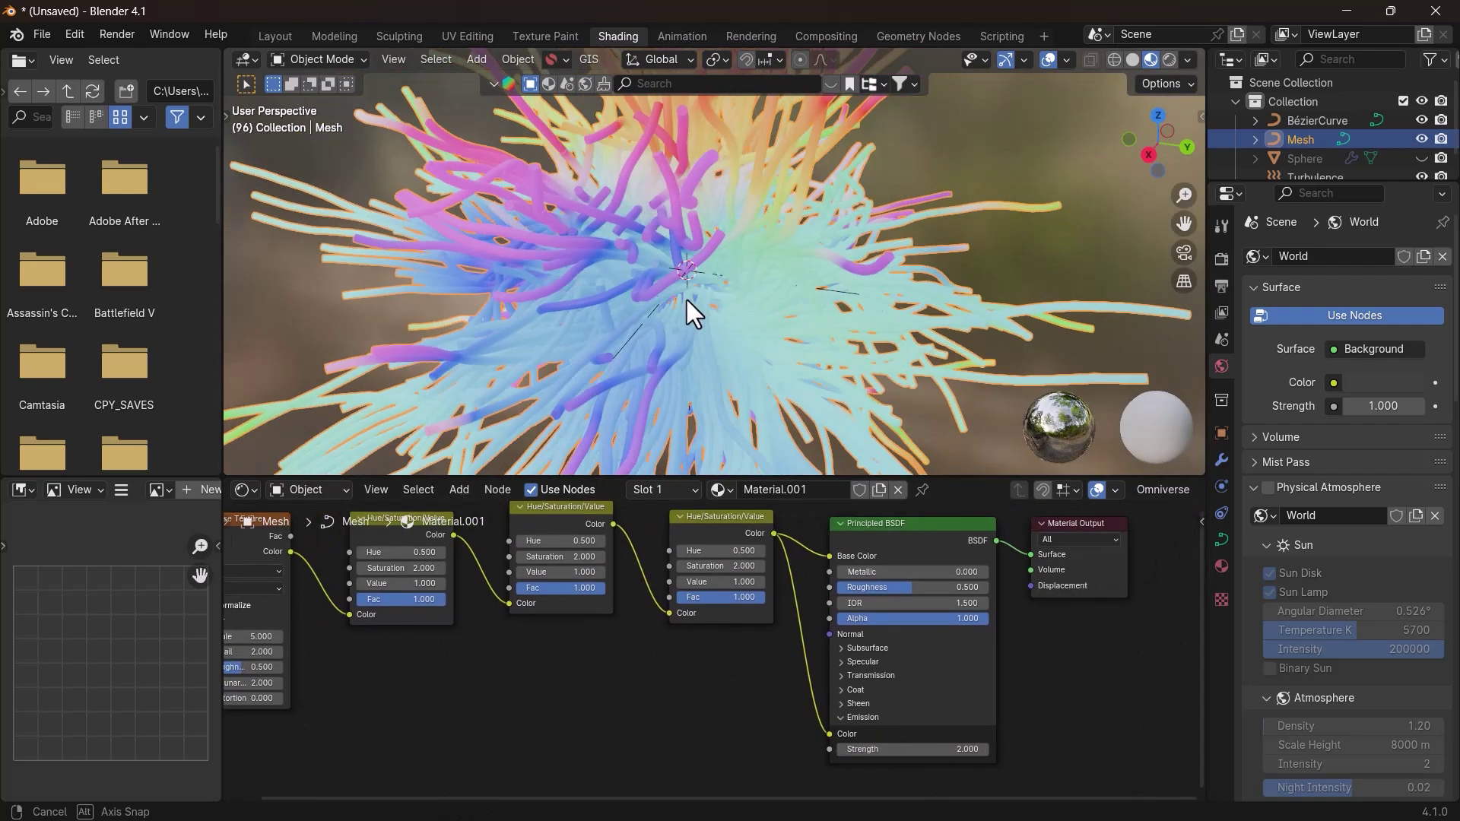
left_click(856, 689)
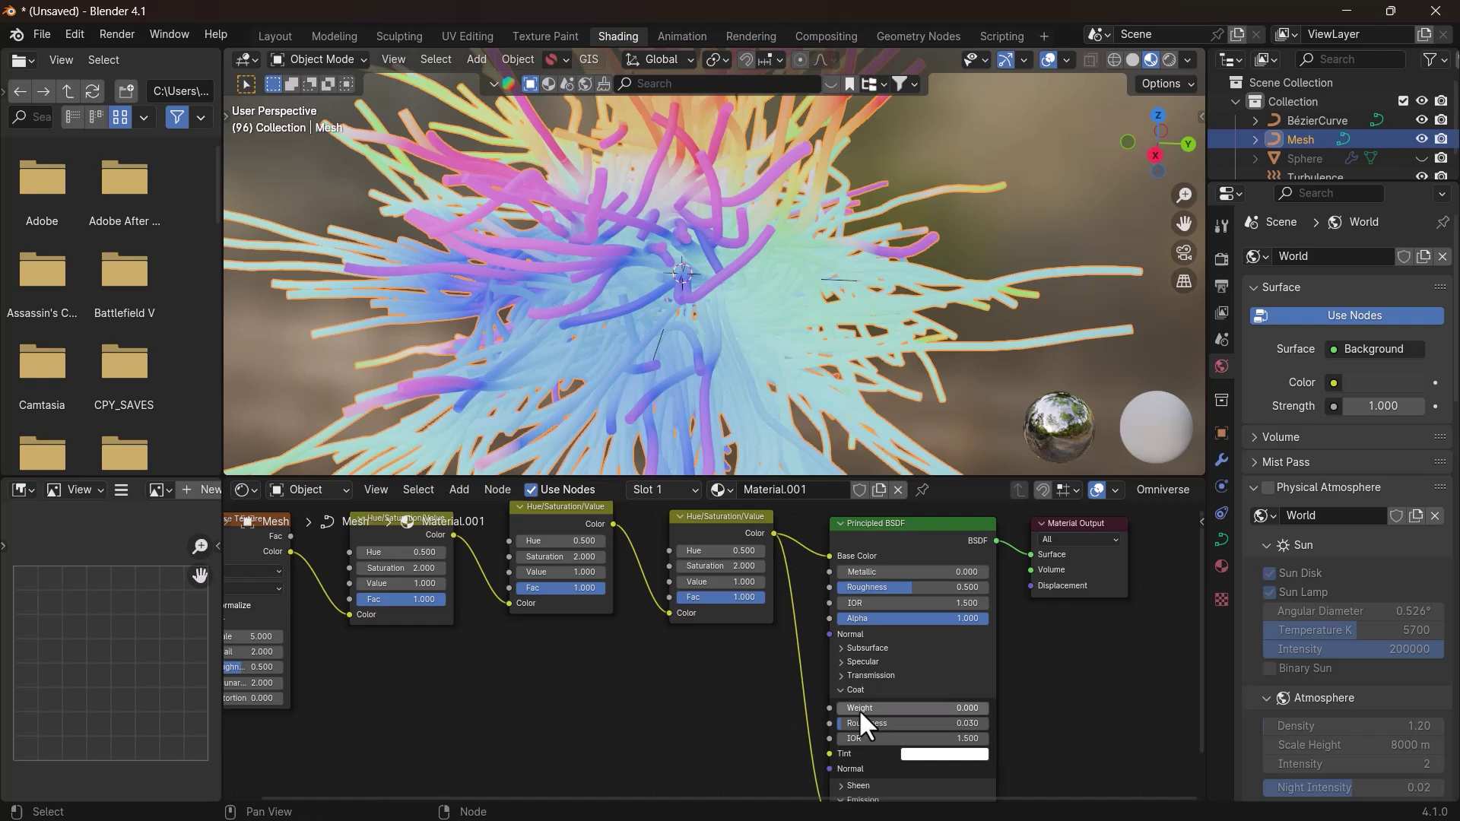
left_click_drag(859, 708, 949, 709)
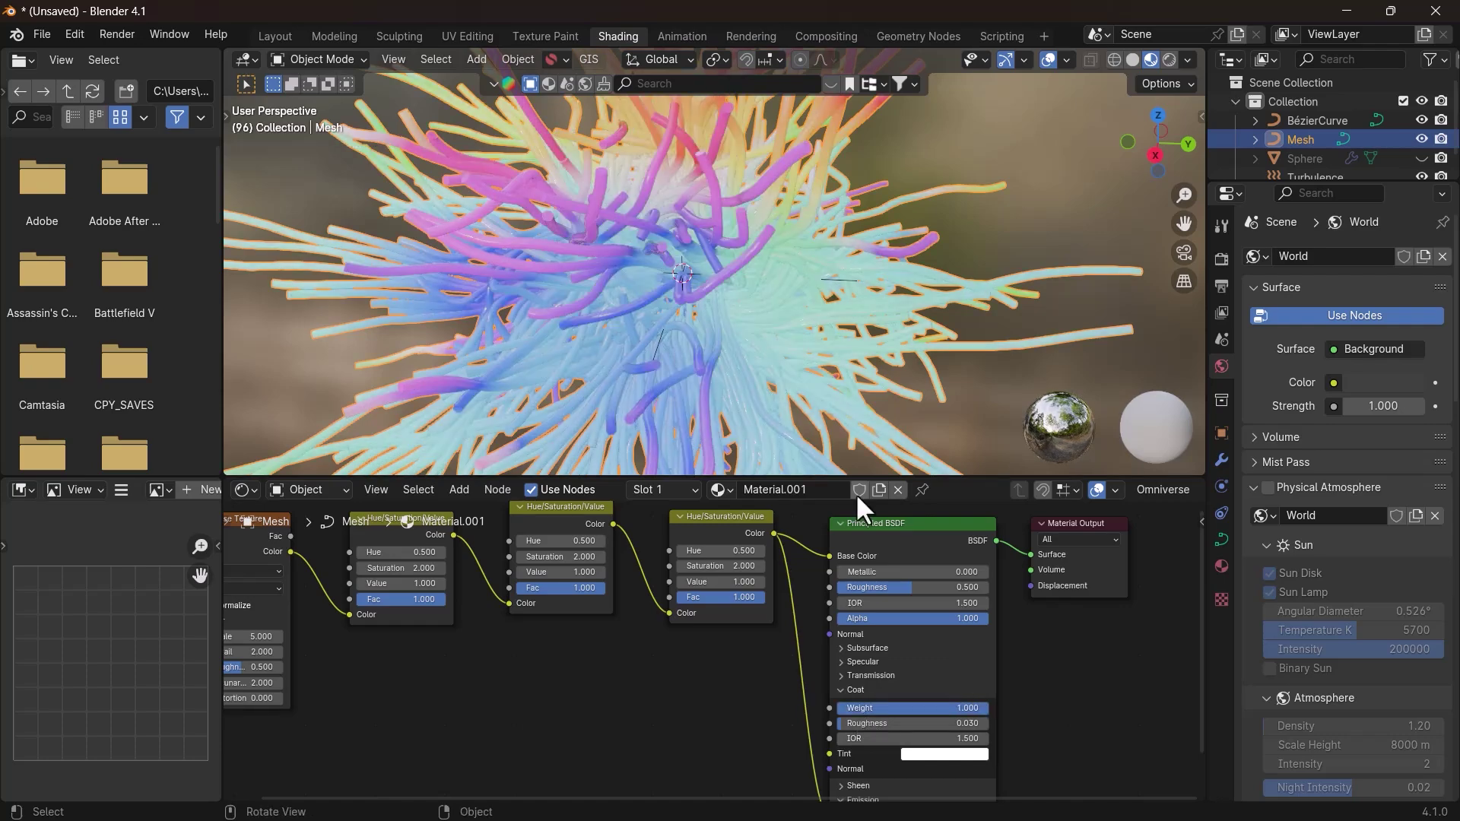
middle_click_drag(756, 372, 710, 340, "ctrl")
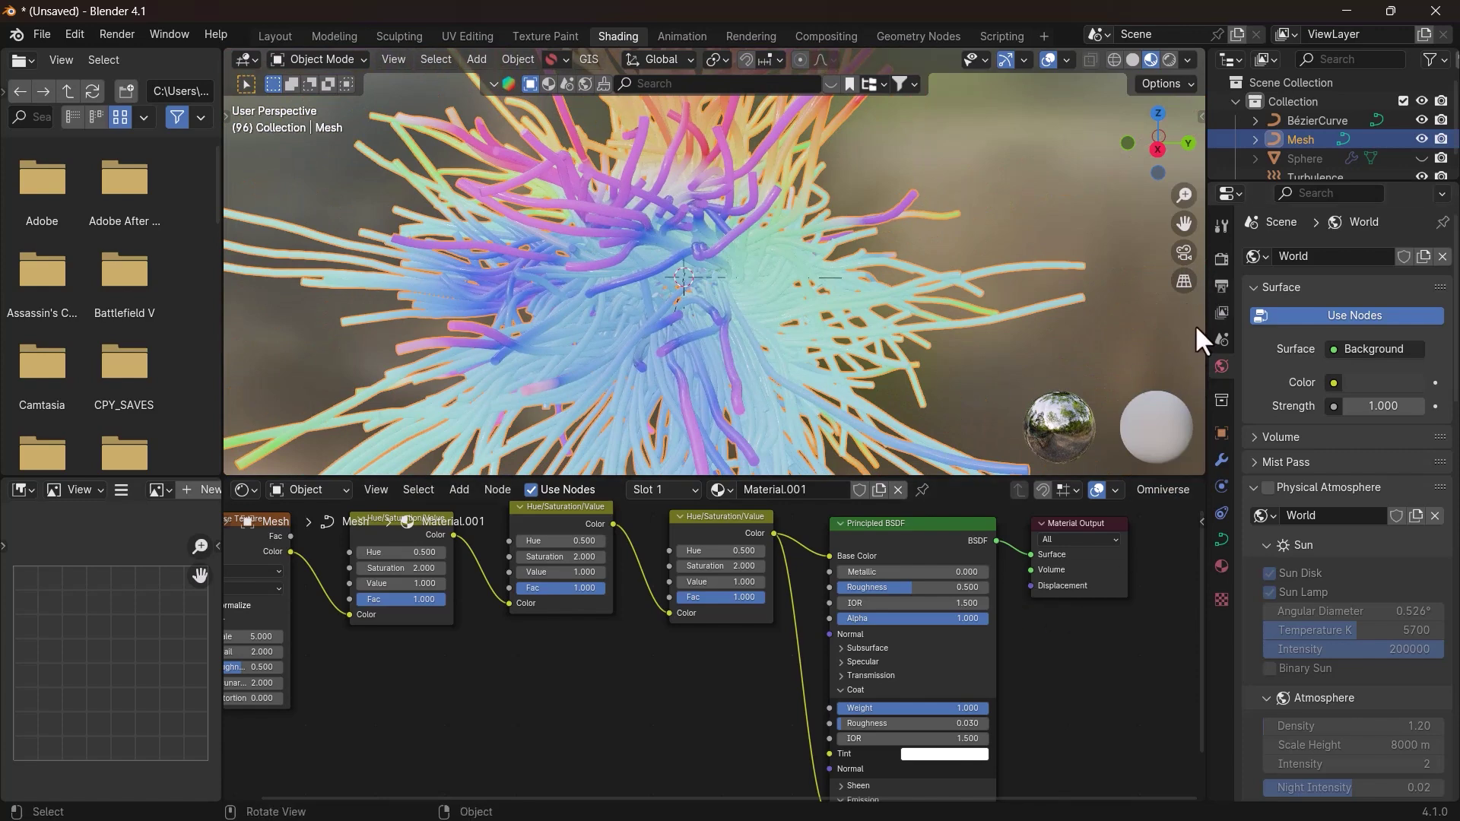
Enable Bloom in the EEVEE render settings and set its Intensity to 0.1.
left_click(1219, 259)
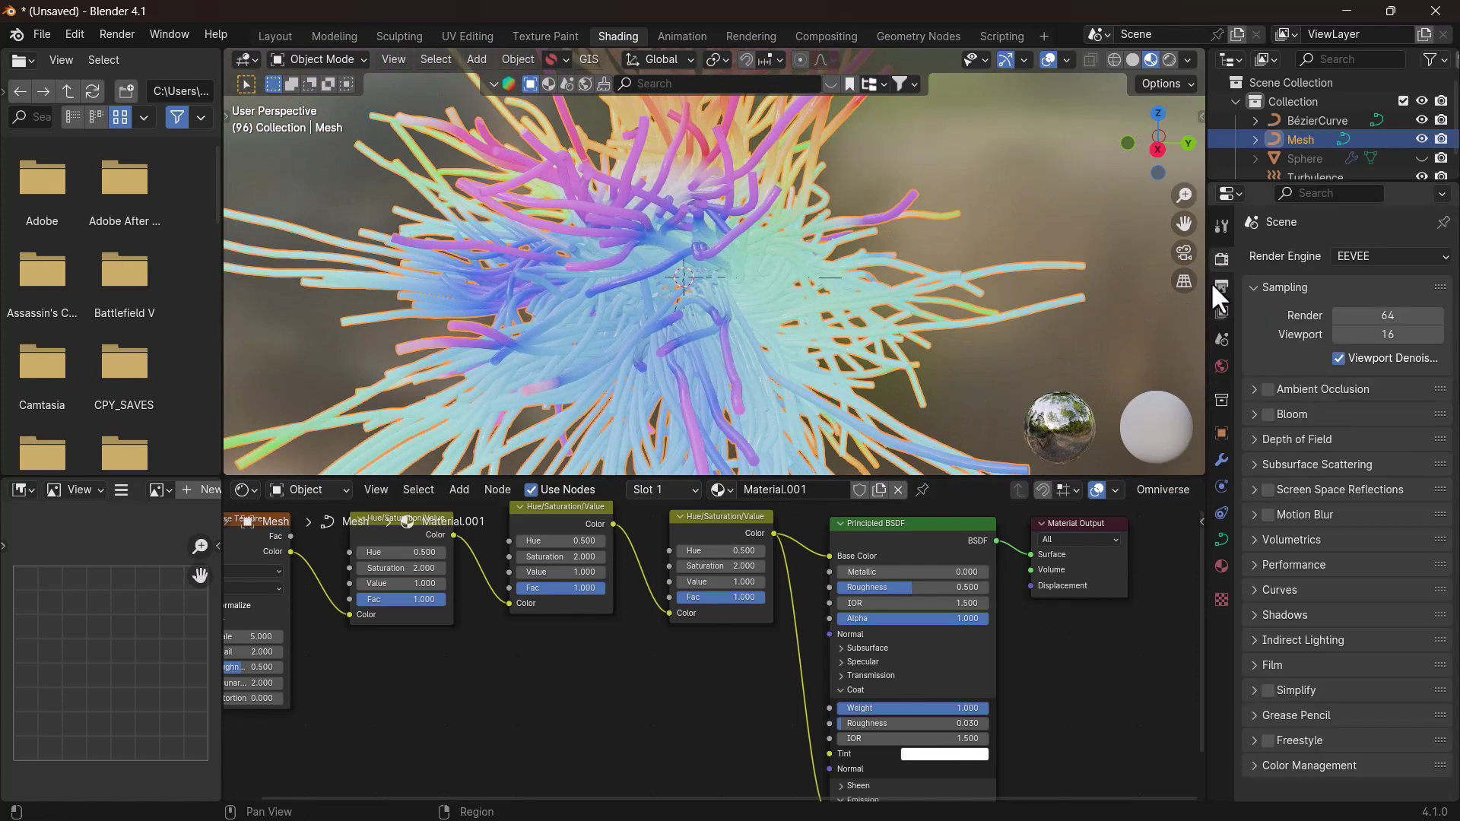
left_click(1268, 414)
left_click(1253, 413)
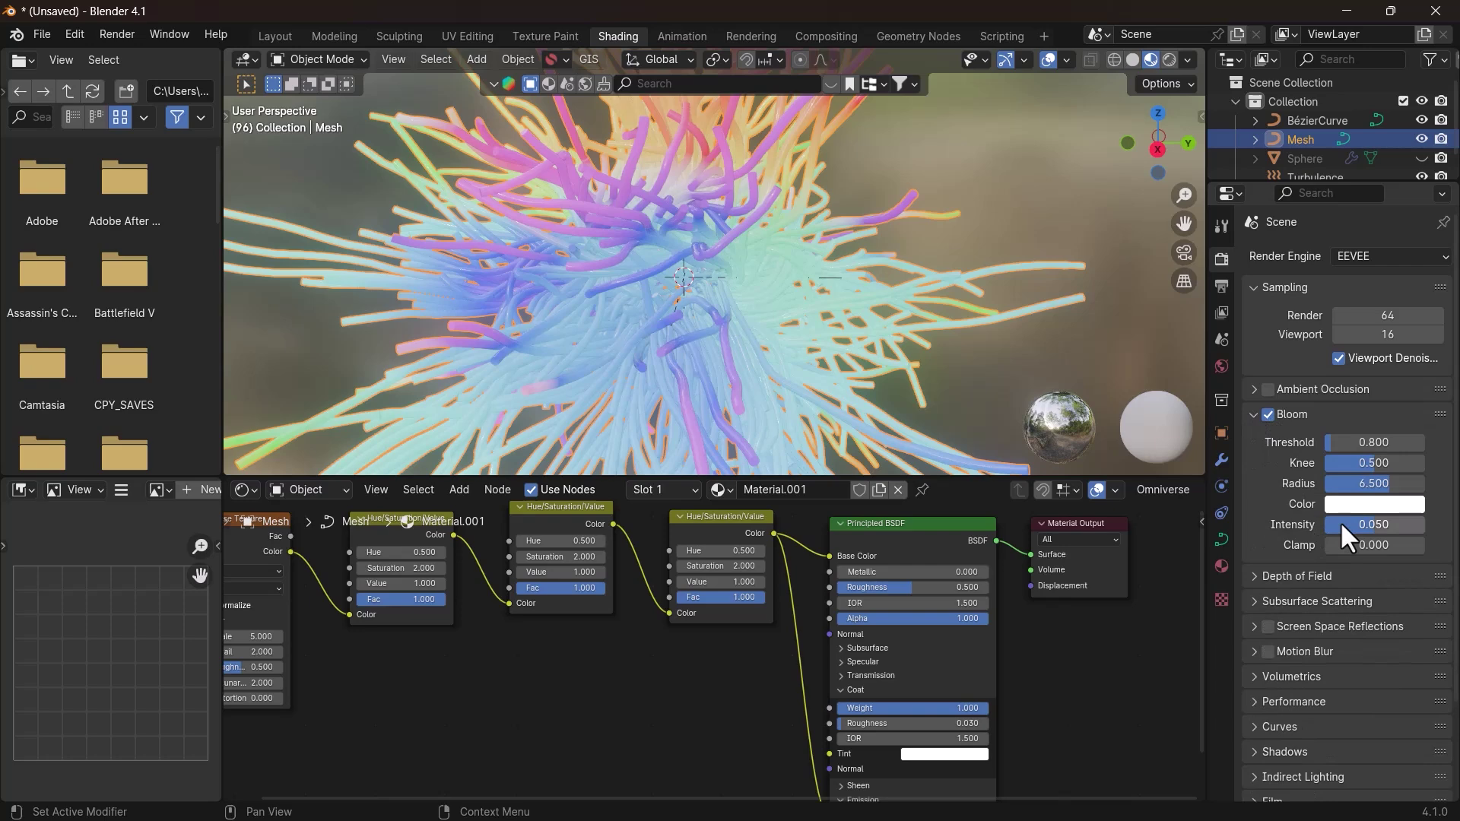
left_click_drag(1339, 521, 1389, 522)
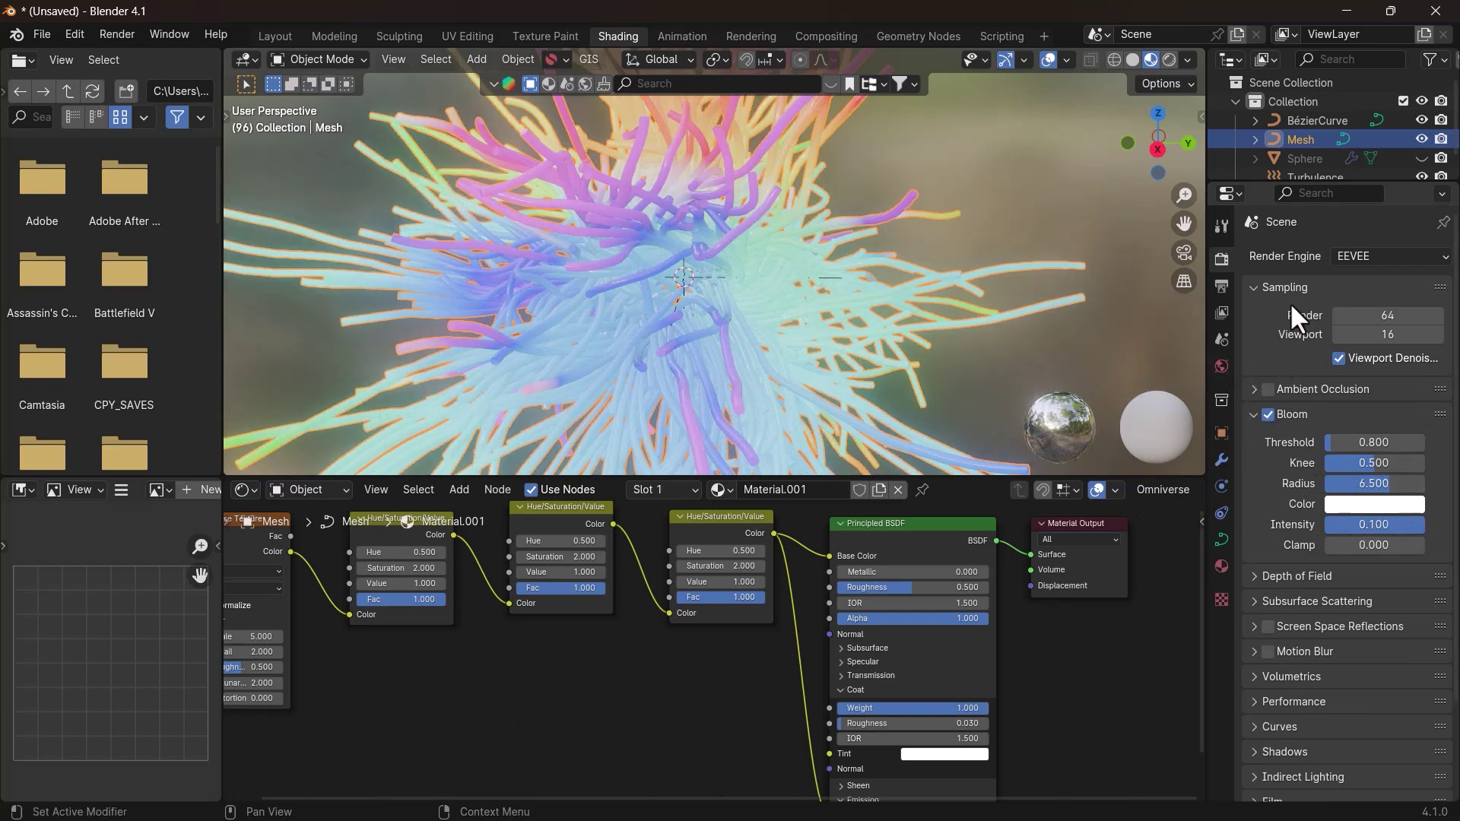
Return to the Layout workspace with Rendered shading and set the world background colour to black.
left_click(1221, 368)
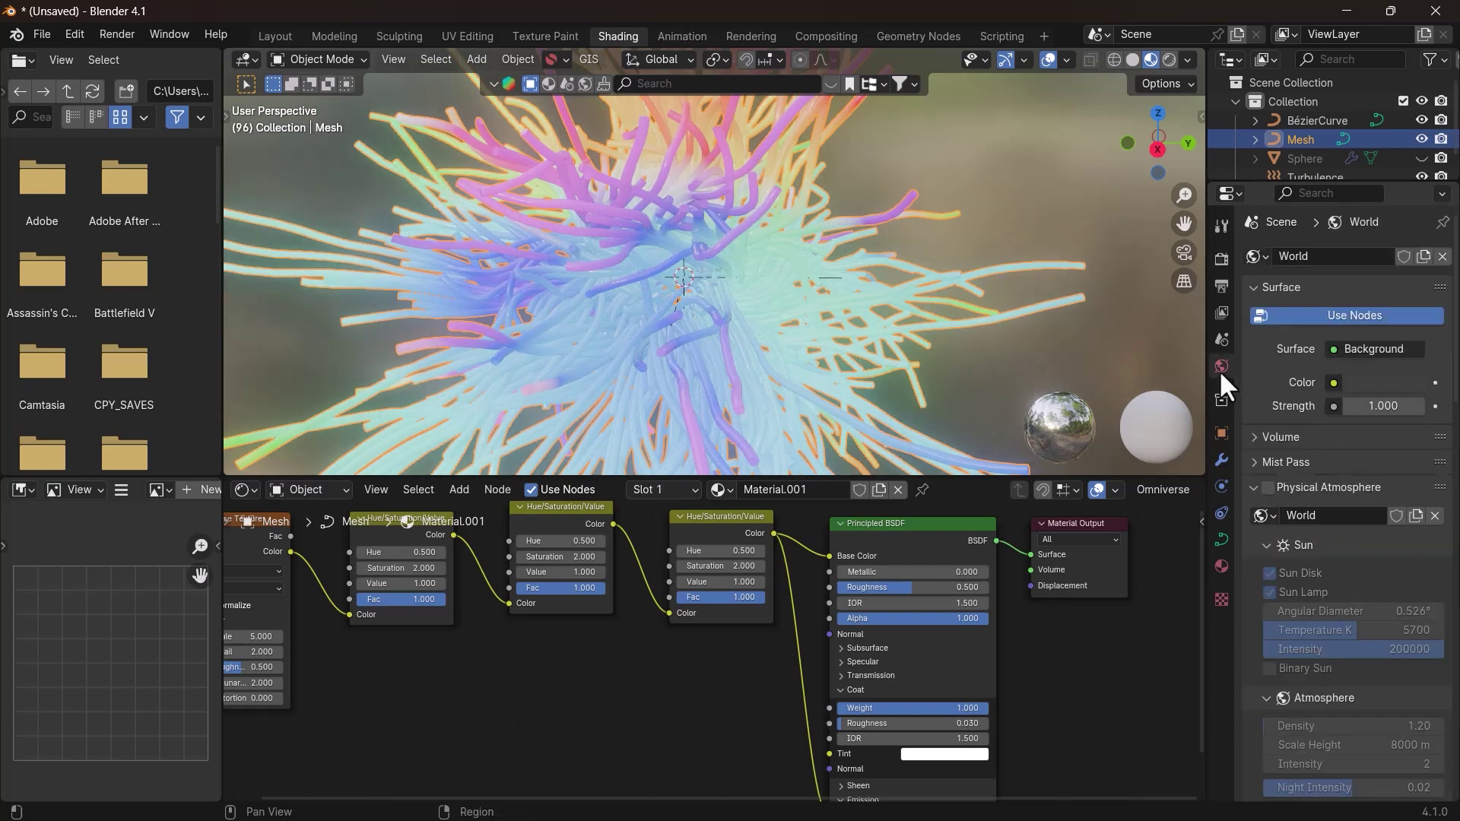
left_click(290, 36)
key("z")
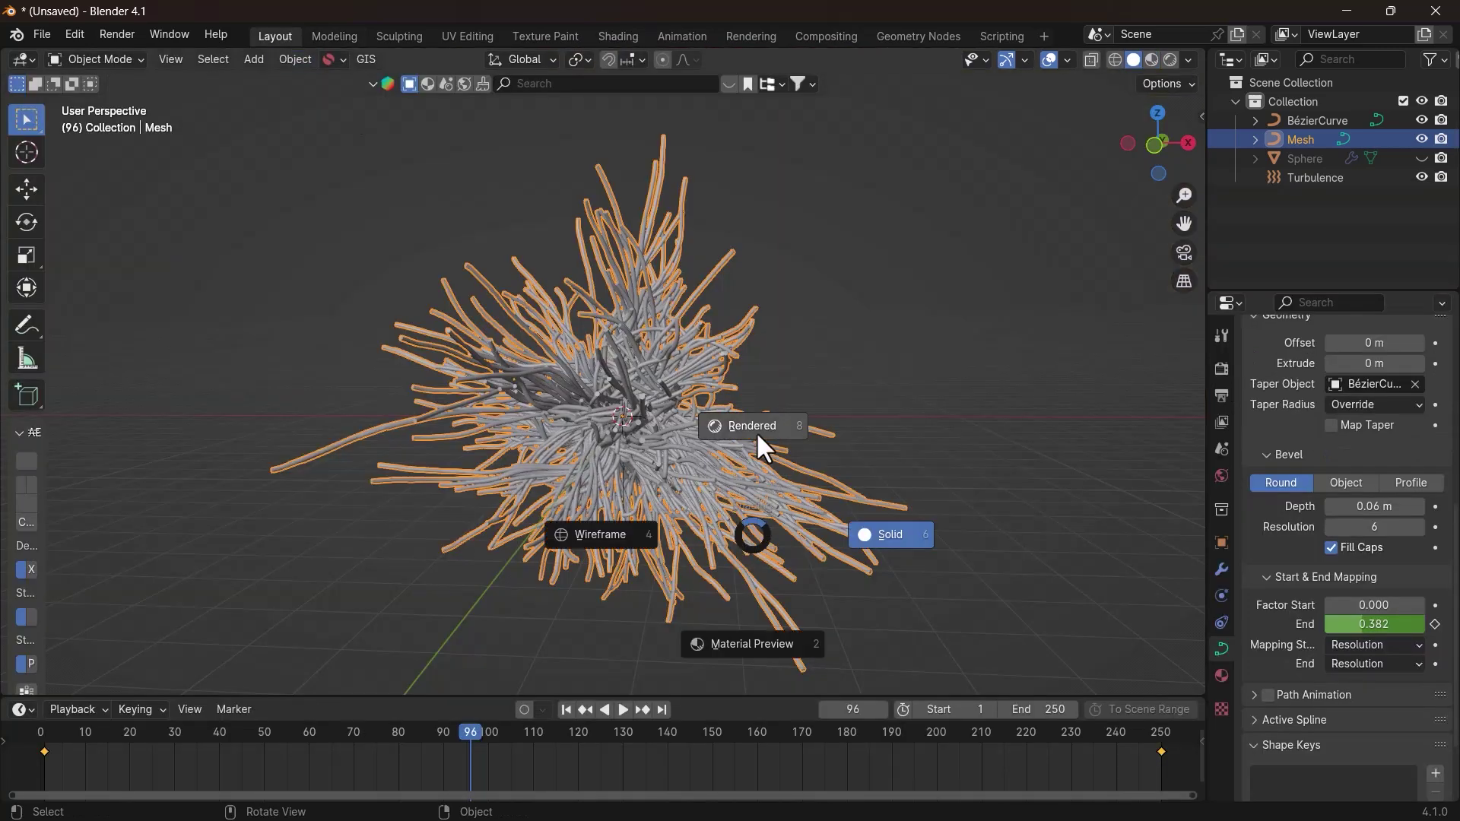
left_click(756, 431)
left_click(1221, 476)
scroll(1358, 476, "up", 5)
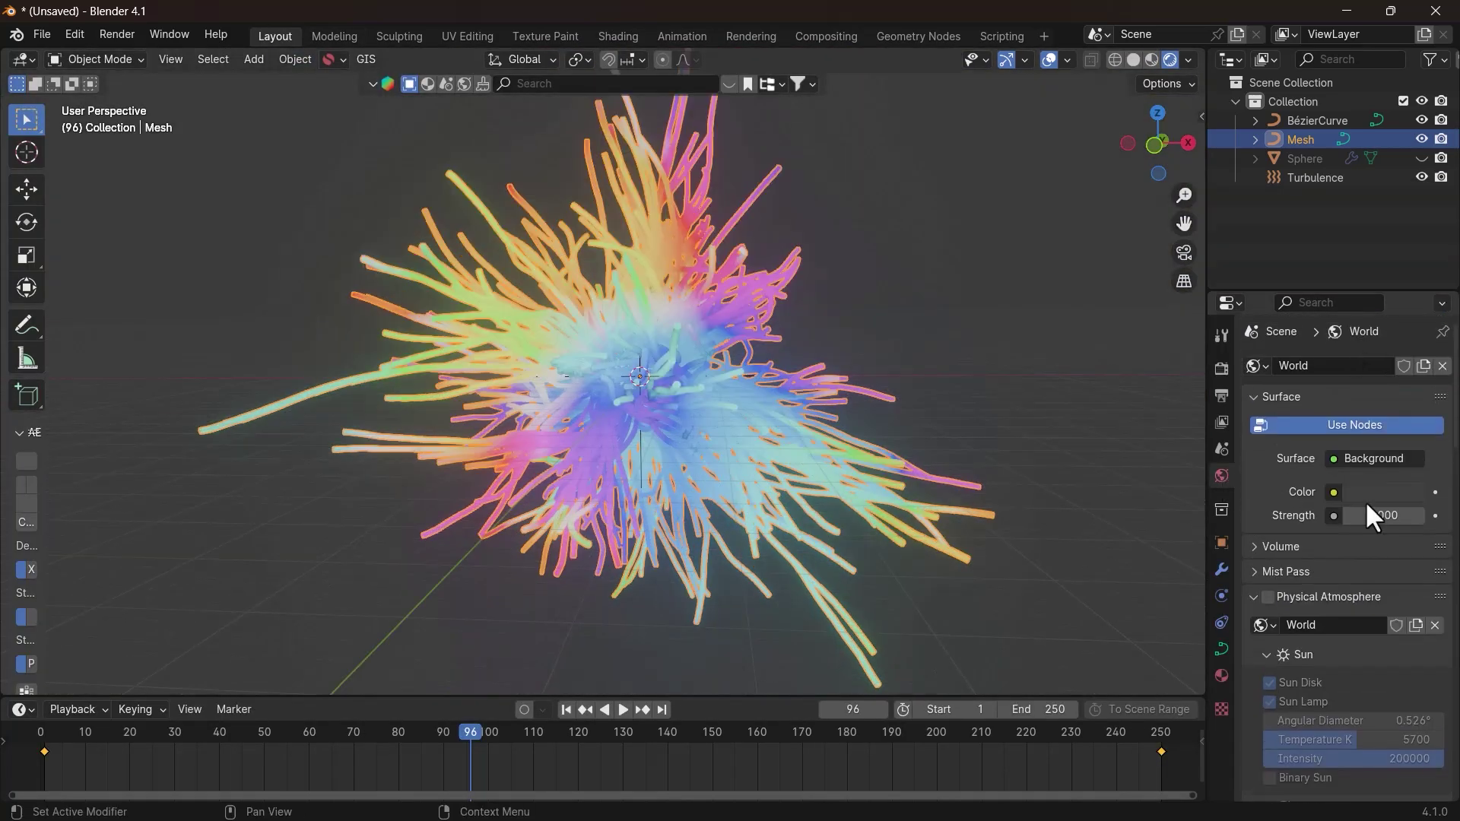
left_click(1376, 492)
left_click_drag(1407, 317, 1406, 359)
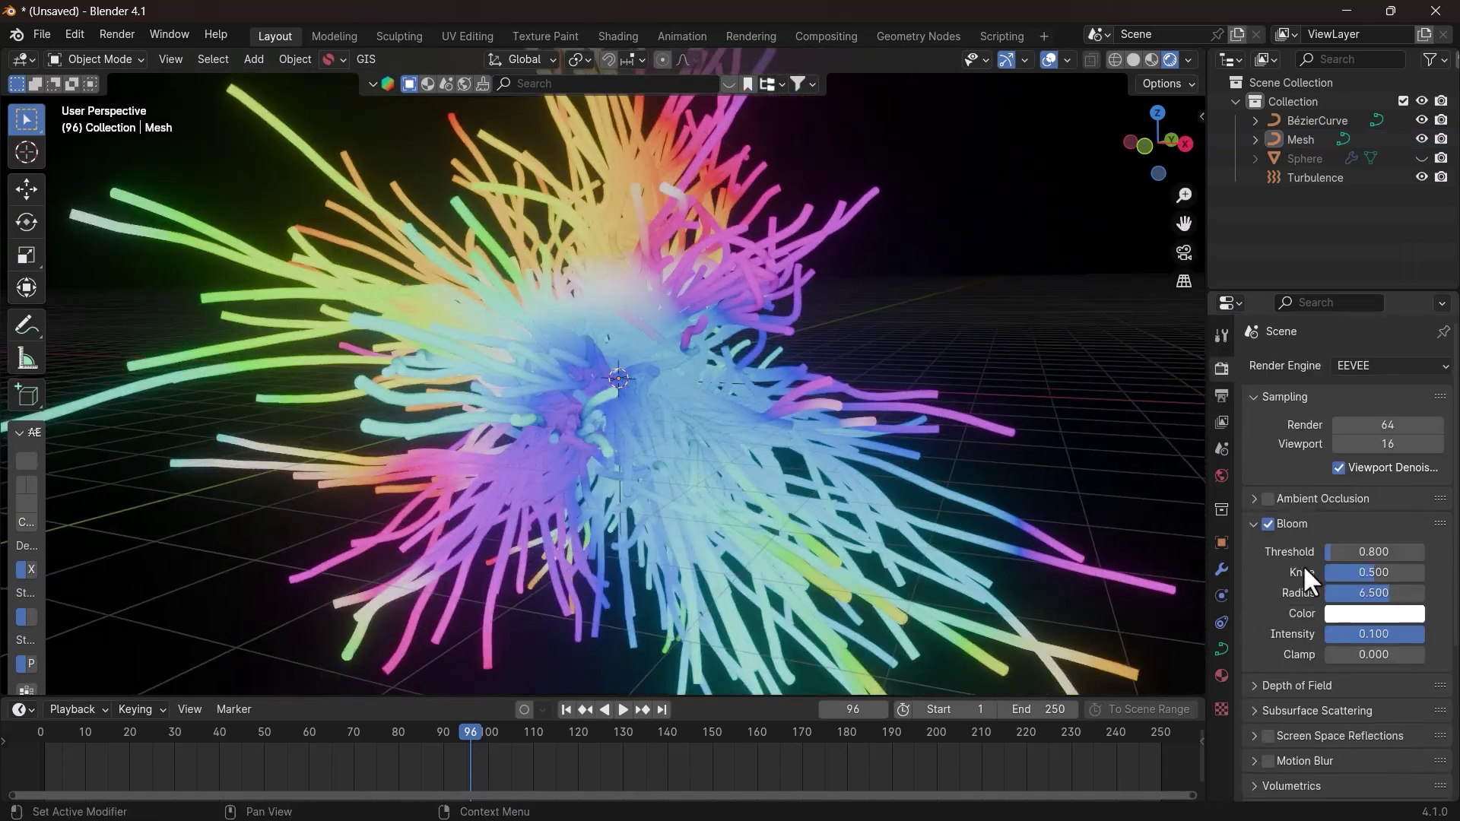
Try a Bloom Intensity of 2 and settle on 1.
scroll(1302, 564, "down", 3)
left_click(1384, 559)
type("2")
key("Return")
left_click(1384, 559)
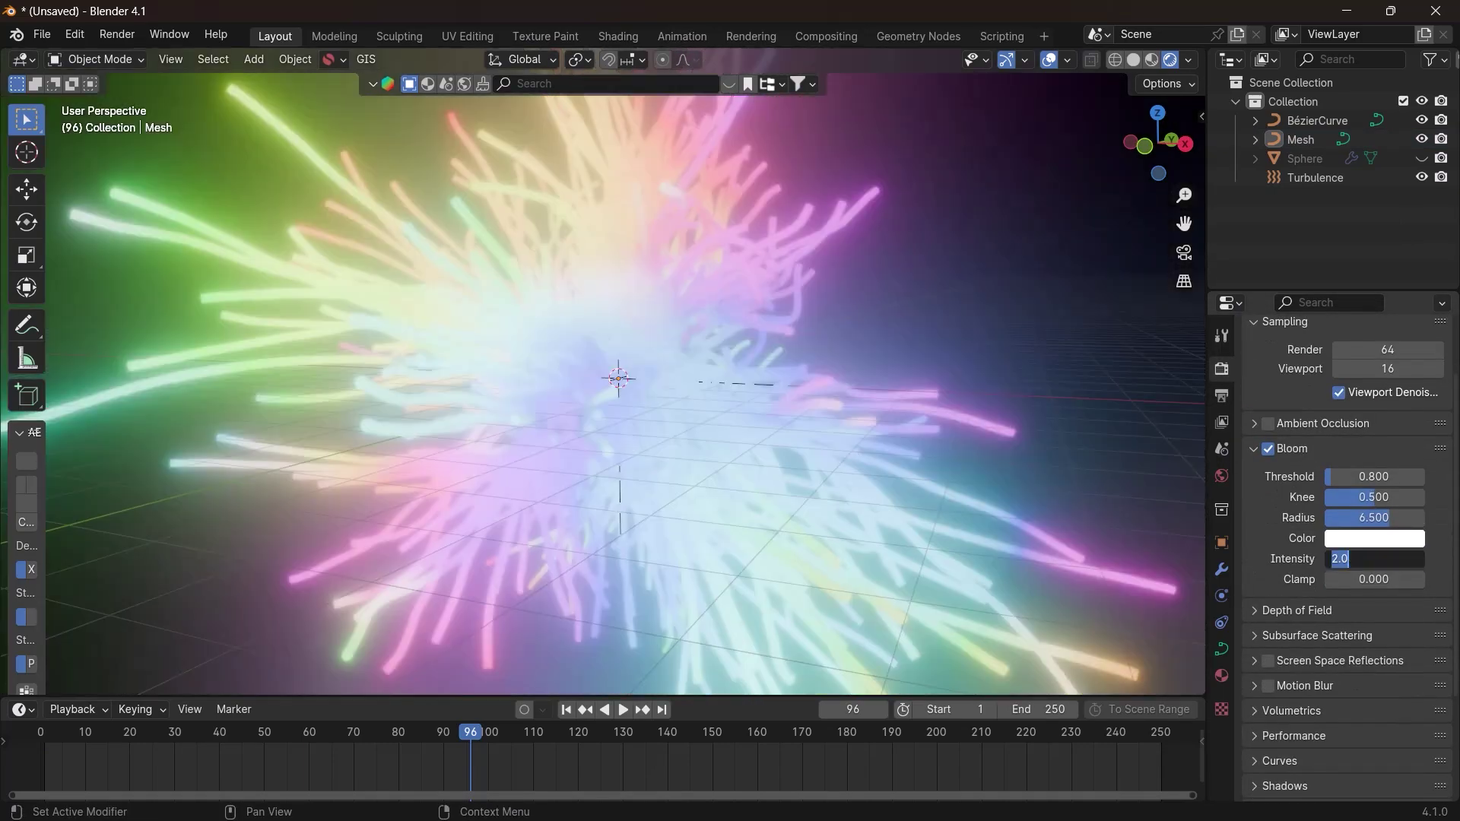
type("1")
key("Return")
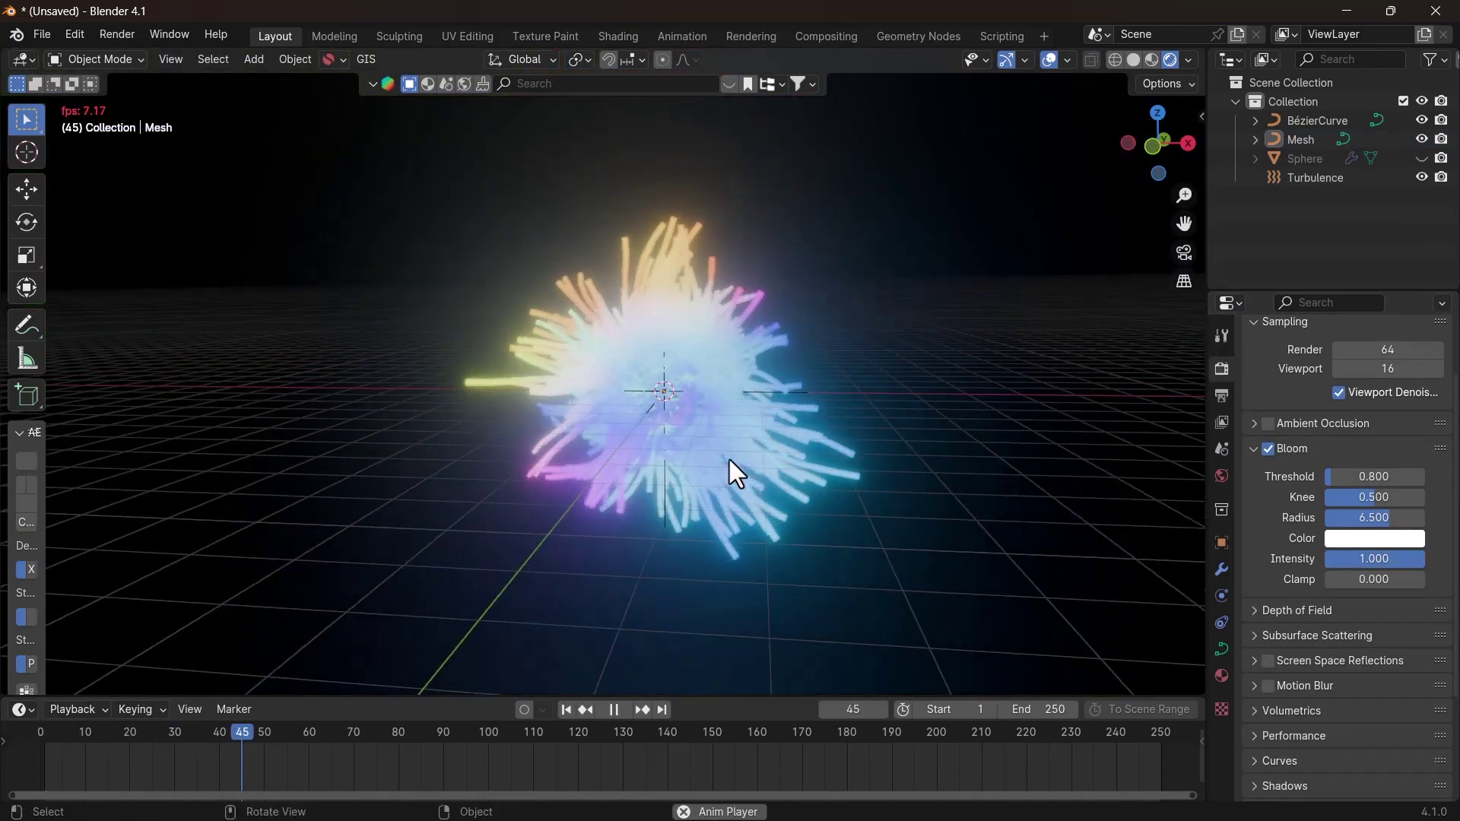
Stop the playback and add a camera to the scene.
middle_click_drag(728, 459, 775, 453)
key("Escape")
key("shift+a")
mouse_move(682, 608)
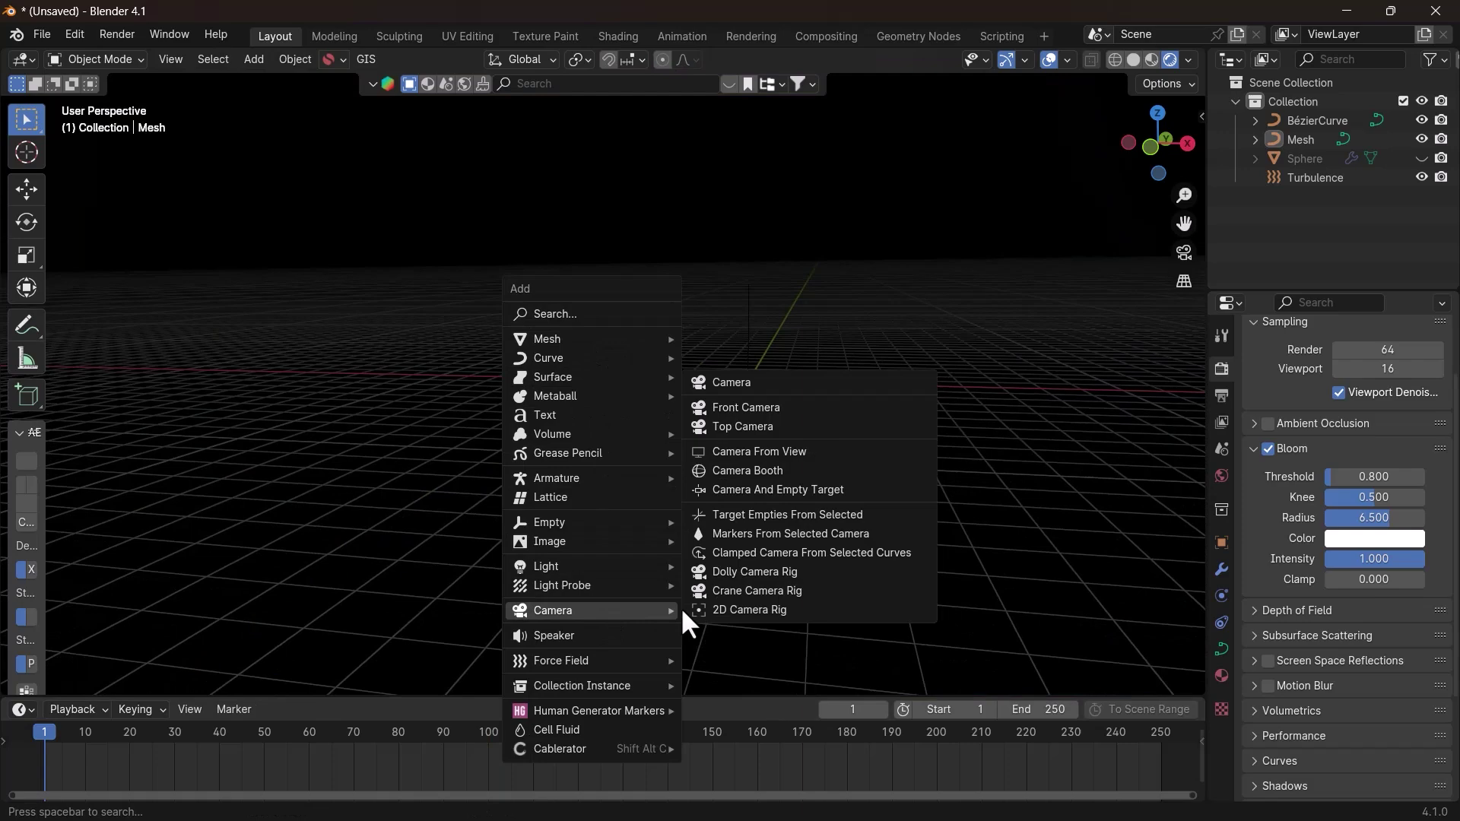
left_click(720, 383)
Advance the animation to frame 88 and align the camera to a view that frames the strands.
middle_click_drag(719, 389, 766, 389)
left_click_drag(367, 733, 437, 733)
key("space")
middle_click_drag(578, 624, 683, 418)
key("KP_0")
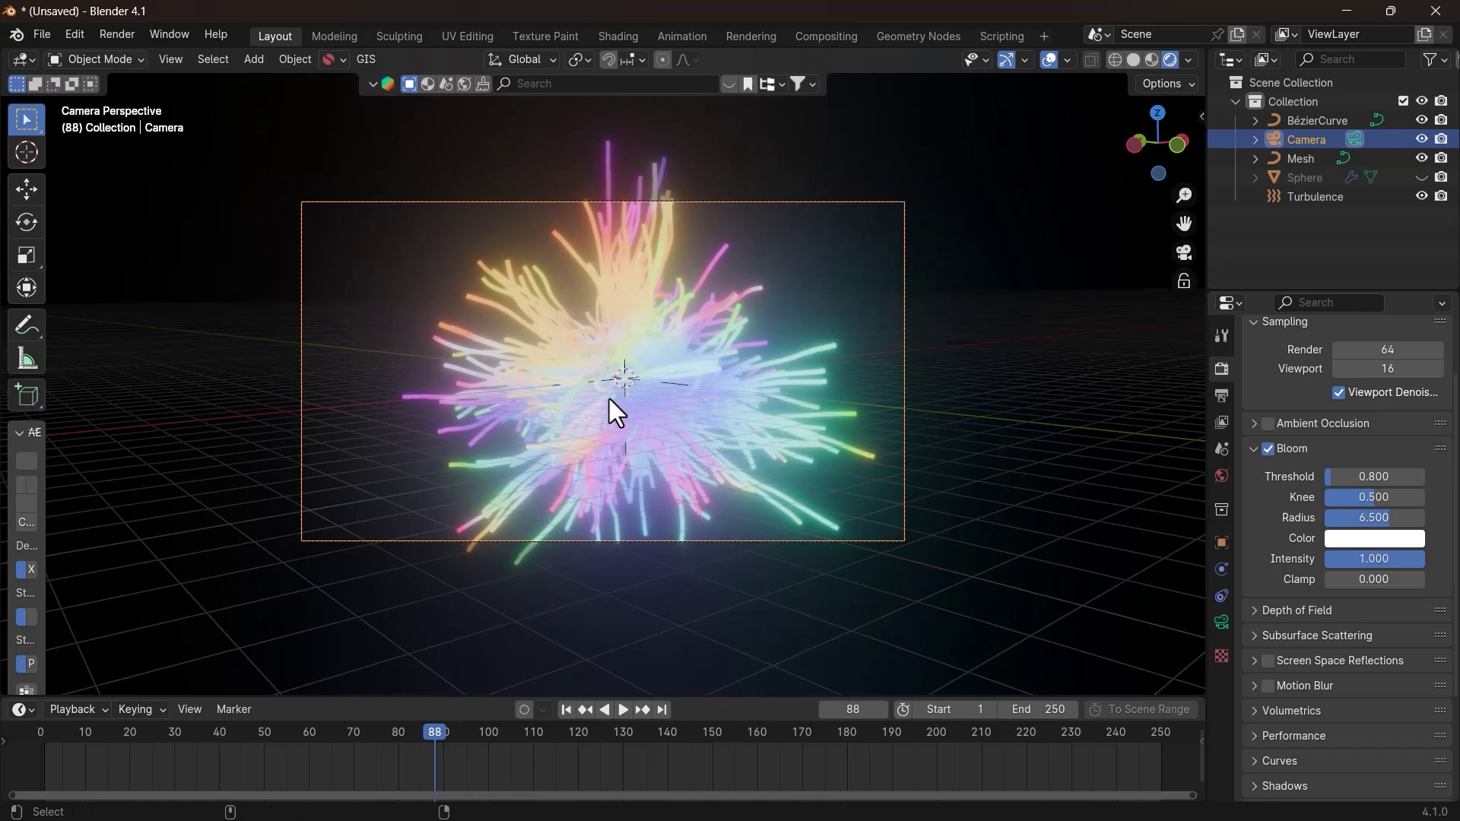
key("KP_0")
key("KP_0")
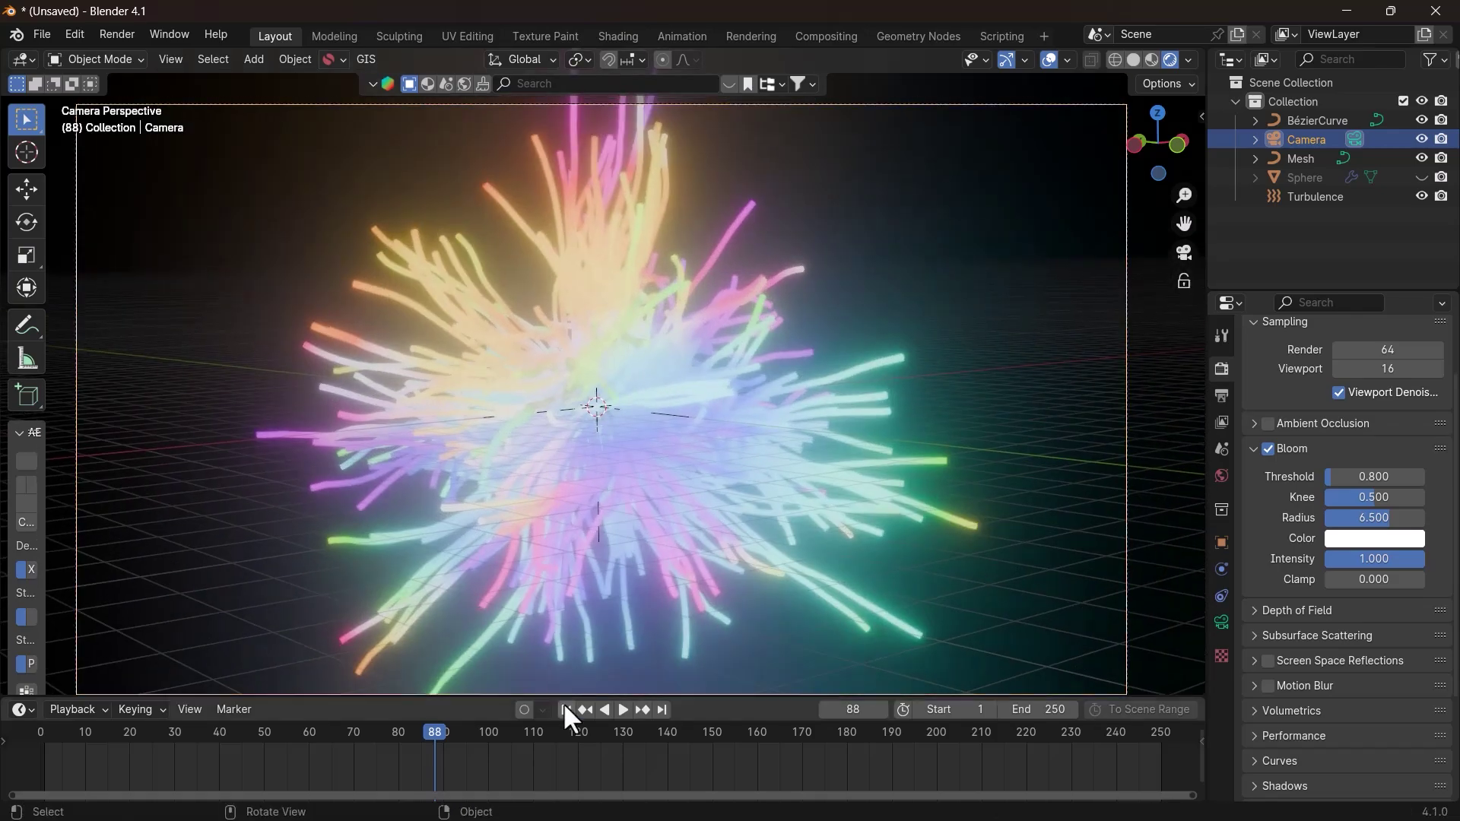
Return to frame 1 and set the transform pivot point to 3D Cursor.
left_click(566, 709)
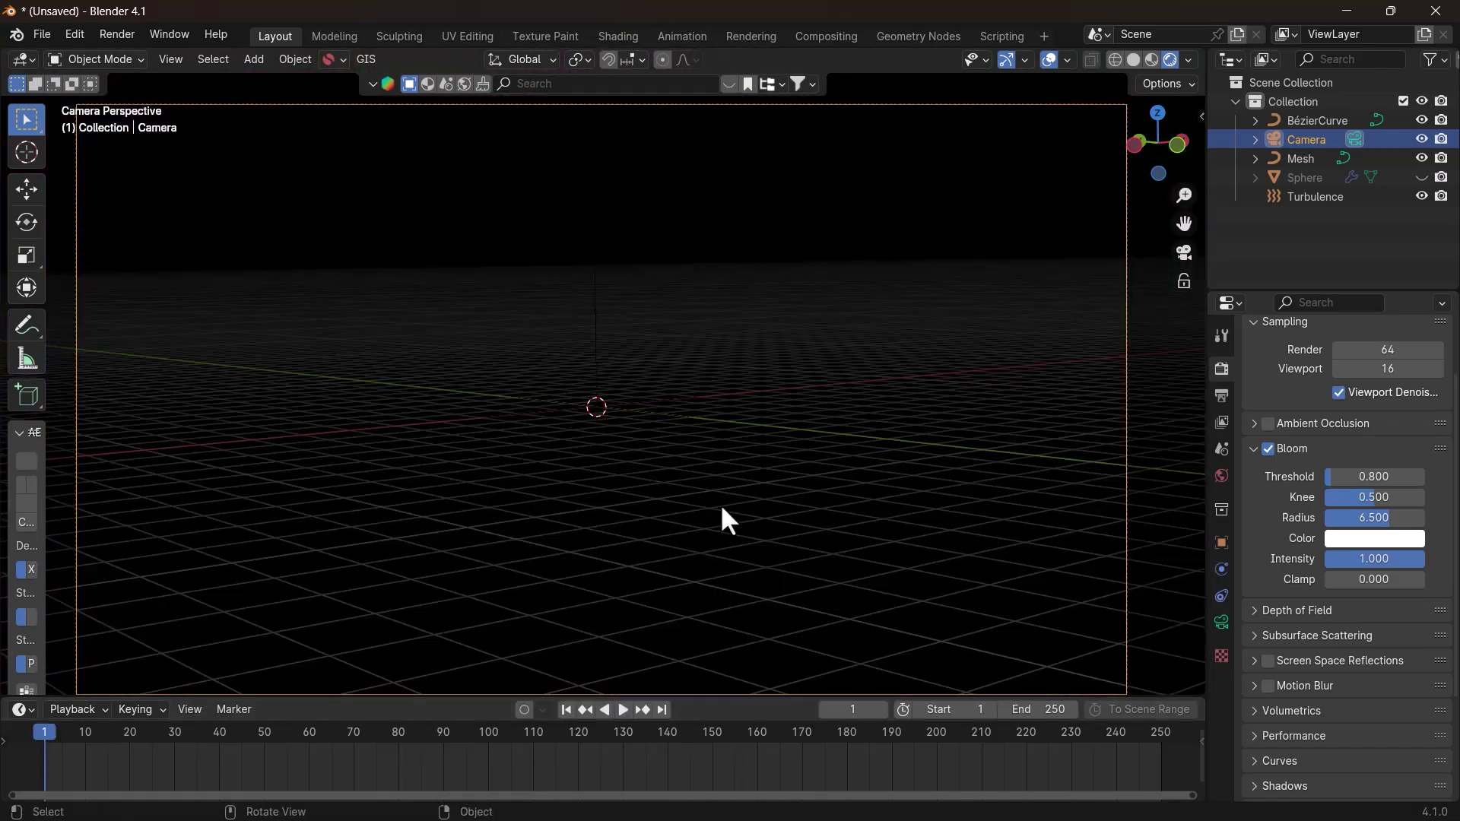
middle_click_drag(719, 504, 591, 68)
left_click(587, 61)
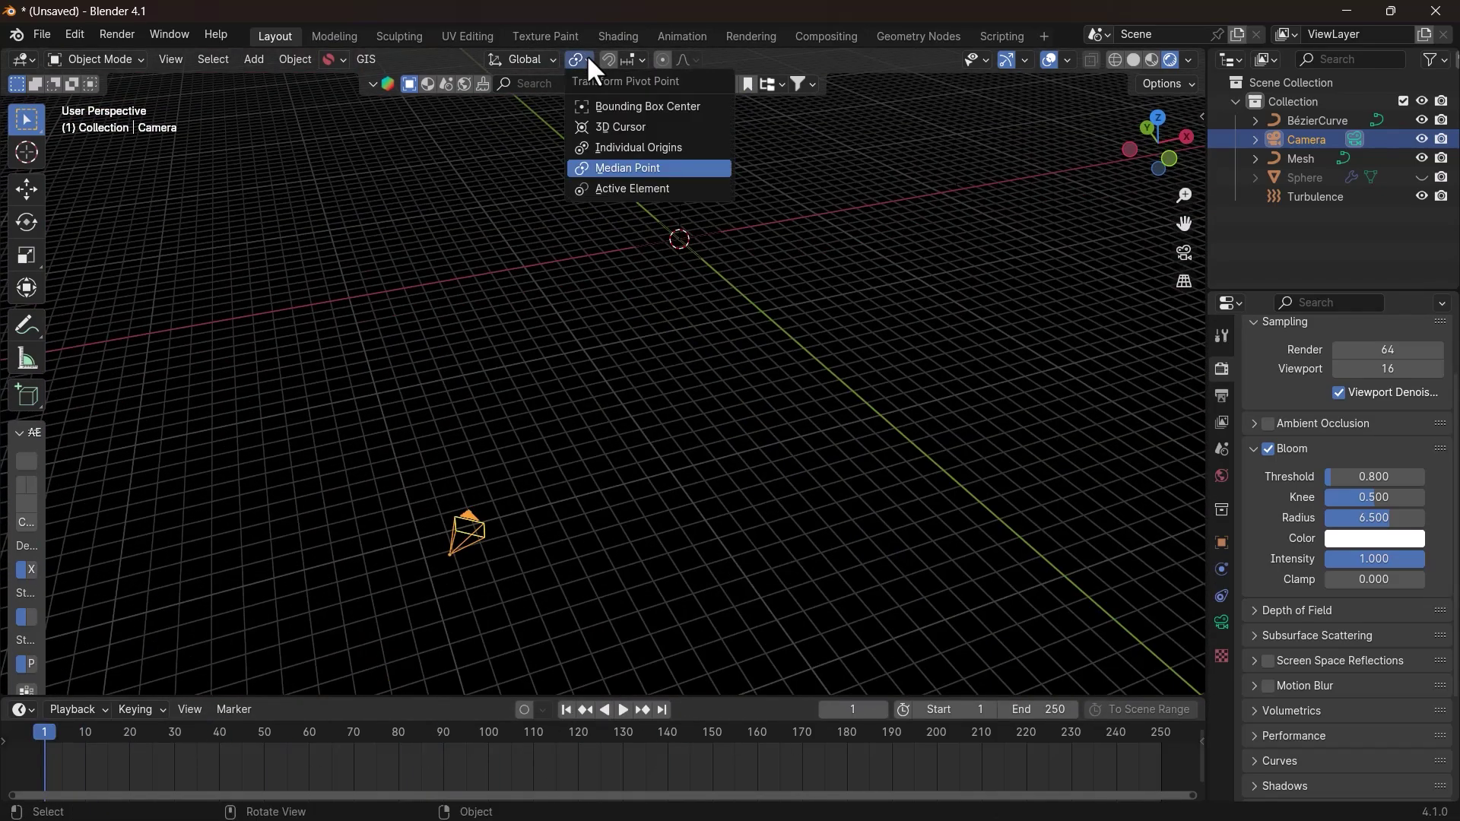
left_click(630, 120)
key("r")
key("z")
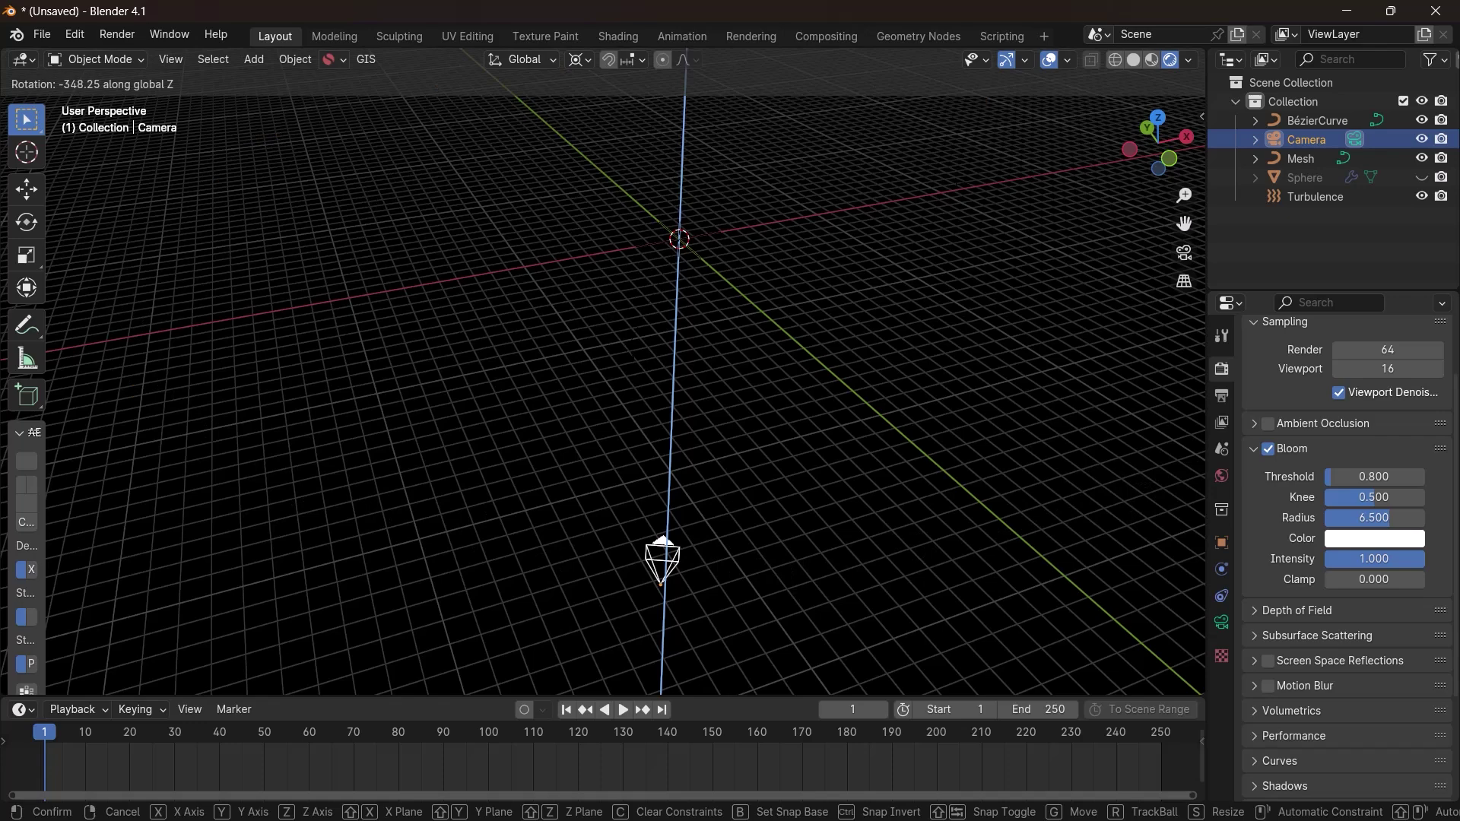
left_click(591, 362)
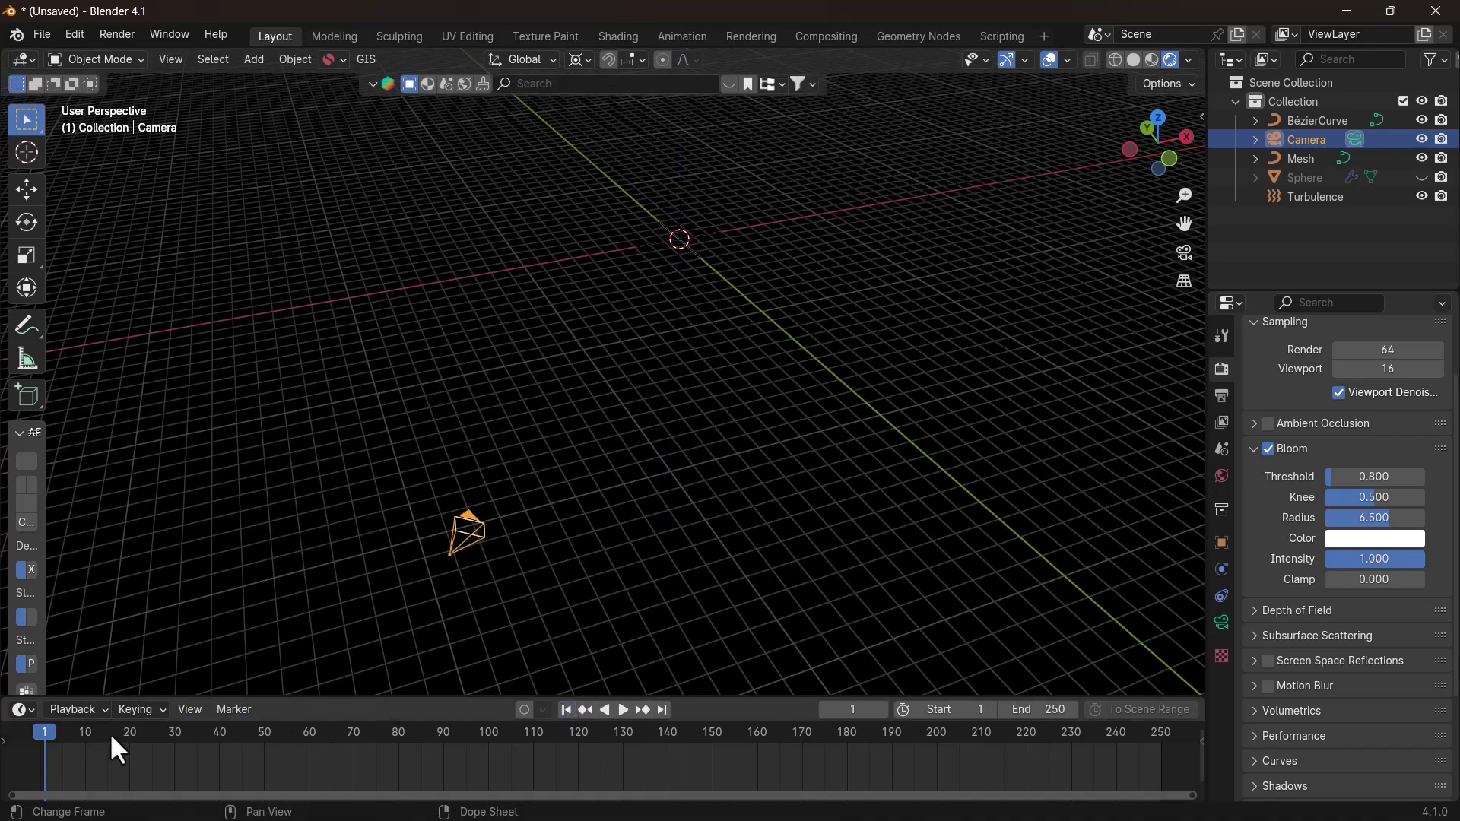
Keyframe the camera at frame 1, then rotate it about the Z axis around the 3D cursor and keyframe it at frame 250.
key("i")
key("shift+Right")
middle_click_drag(713, 549, 593, 508, "shift")
key("r")
key("z")
left_click(737, 669)
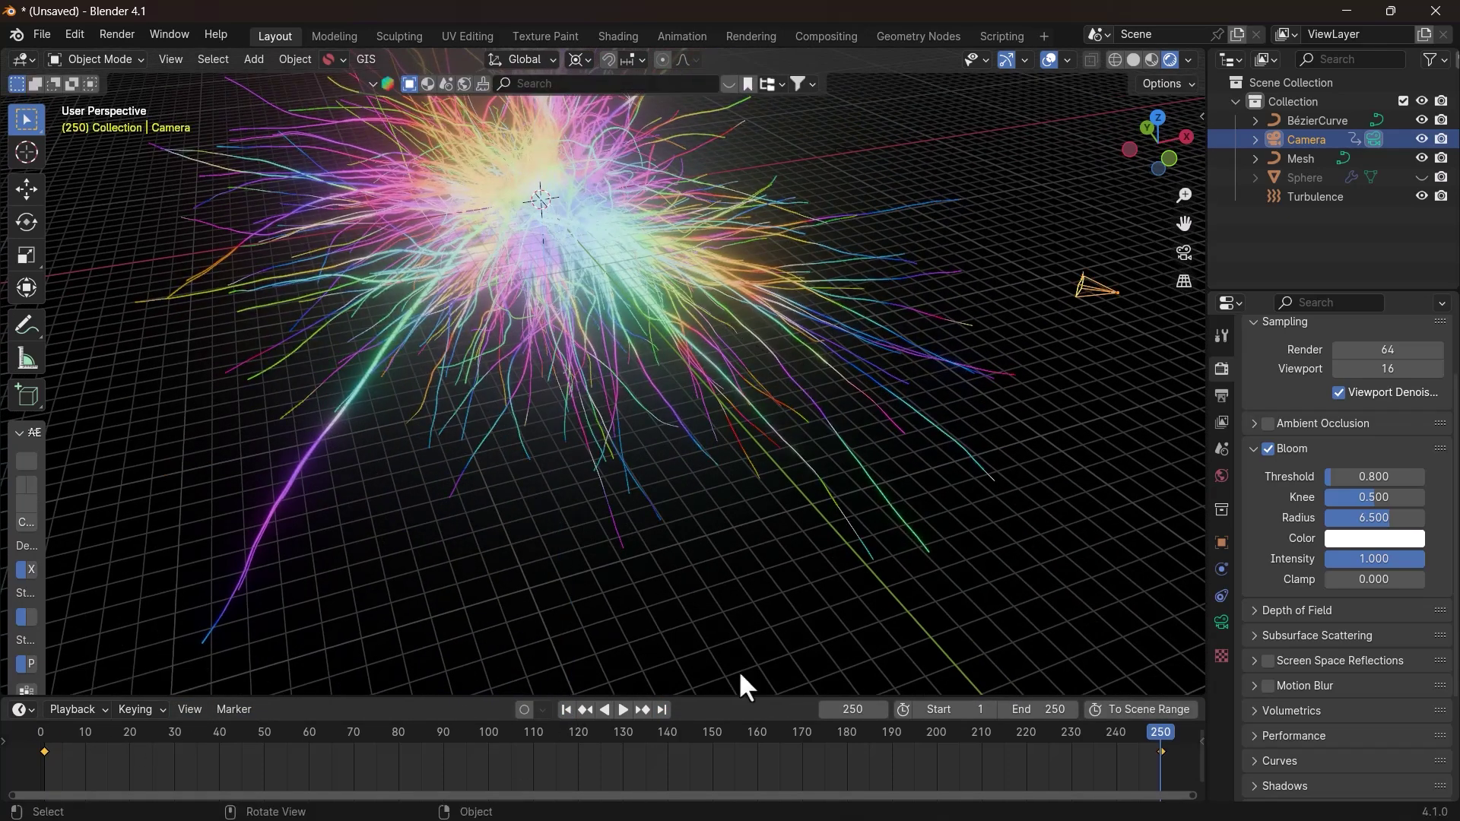
key("i")
Play the animation through the camera from frame 1 to review the orbit around the strands.
key("shift+Left")
middle_click_drag(696, 473, 677, 441)
key("space")
key("KP_0")
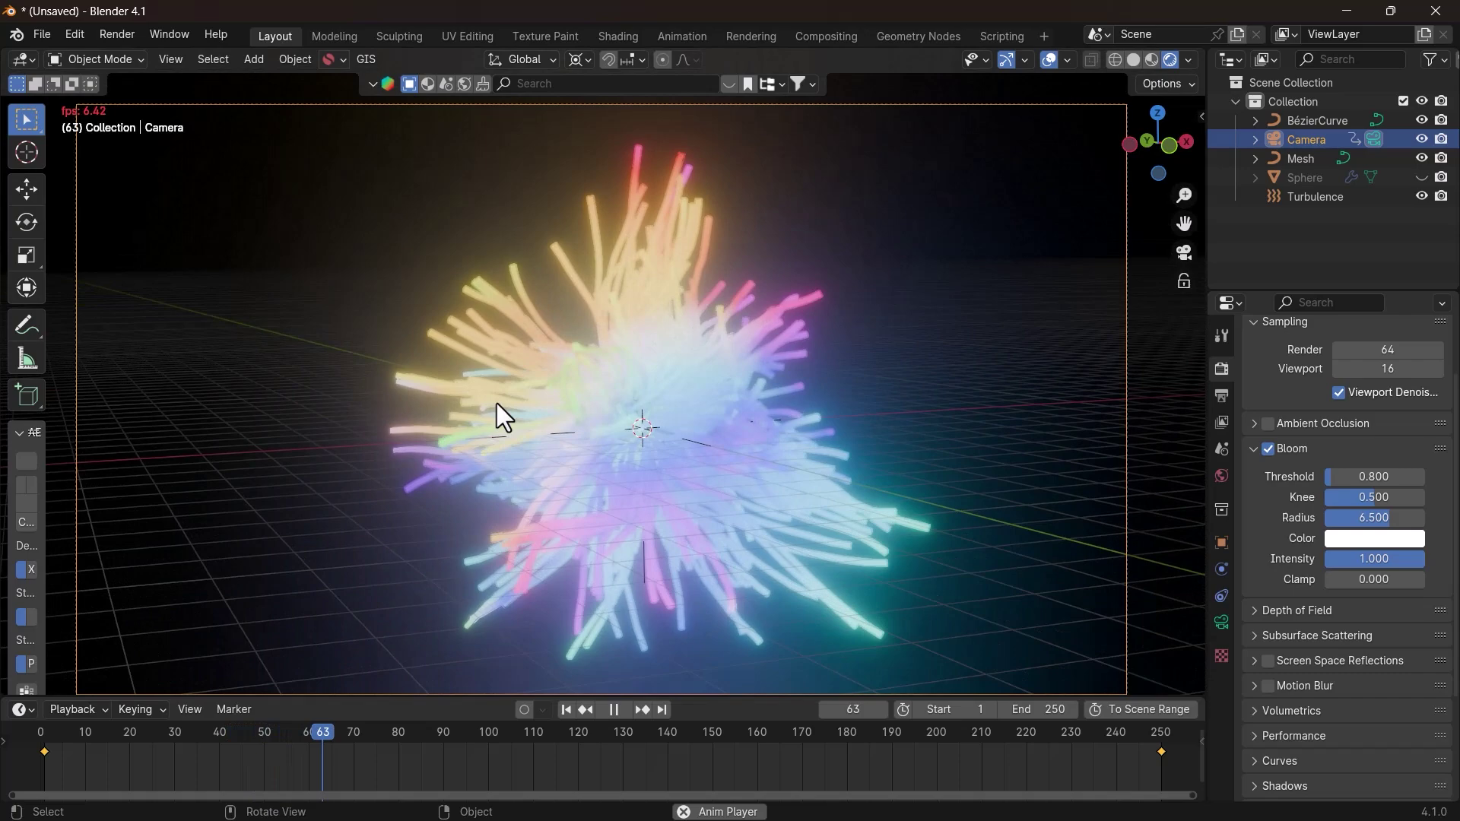
left_click(566, 710)
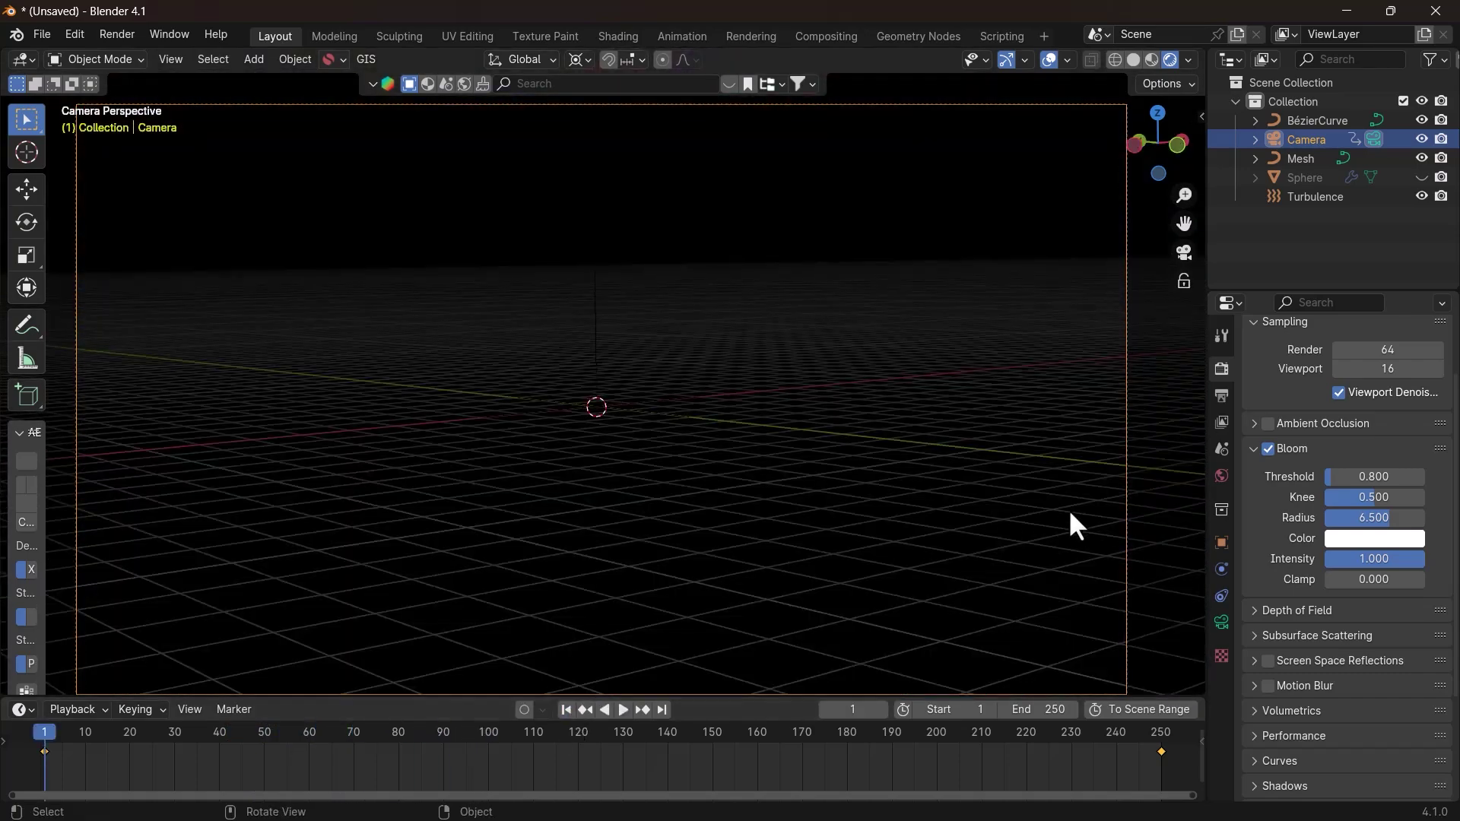
Set the camera's Focal Length to 30 mm and check the framing through to frame 250.
left_click(1222, 622)
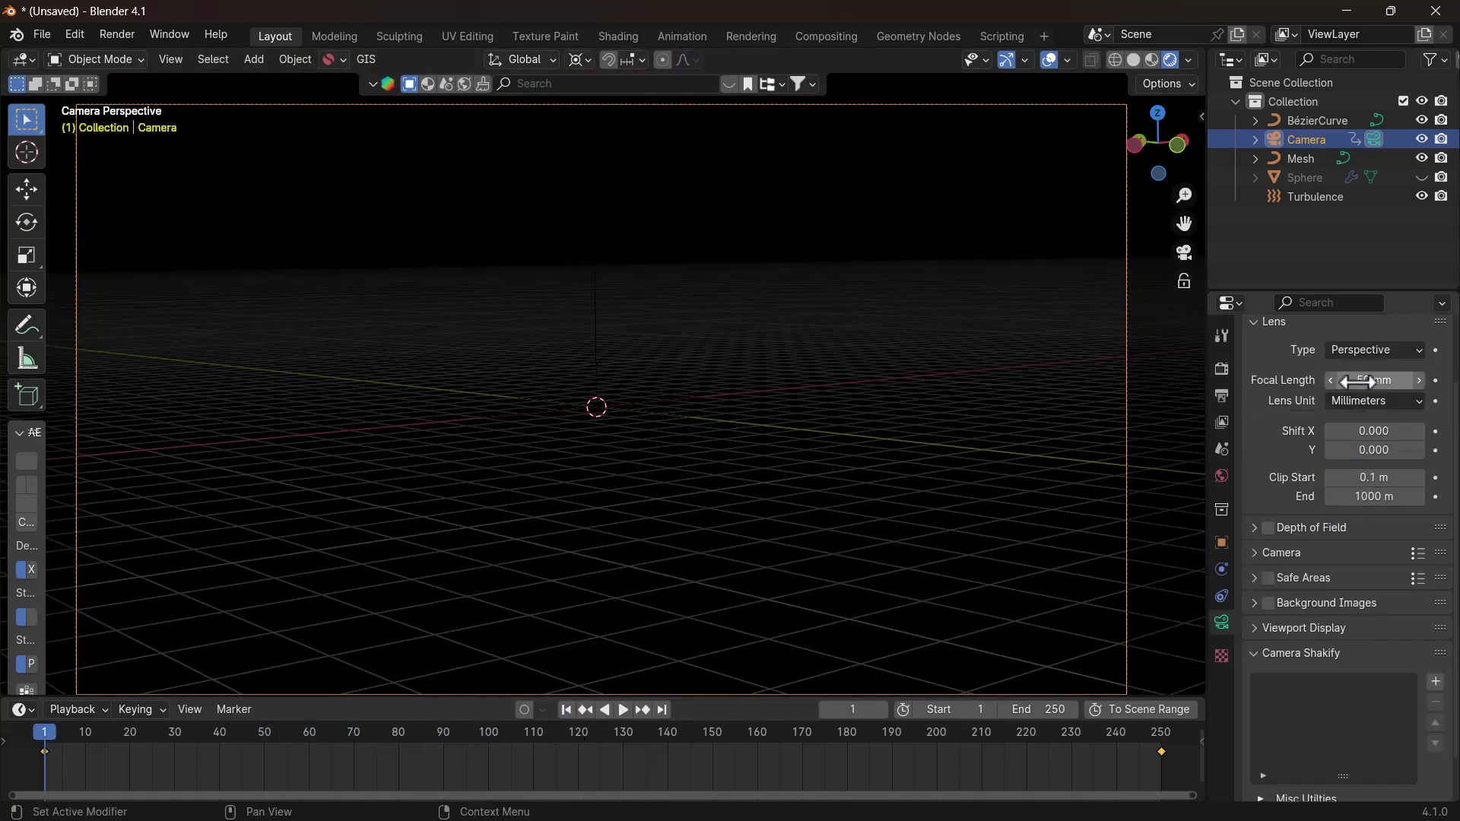
left_click(1399, 380)
type("30")
key("Return")
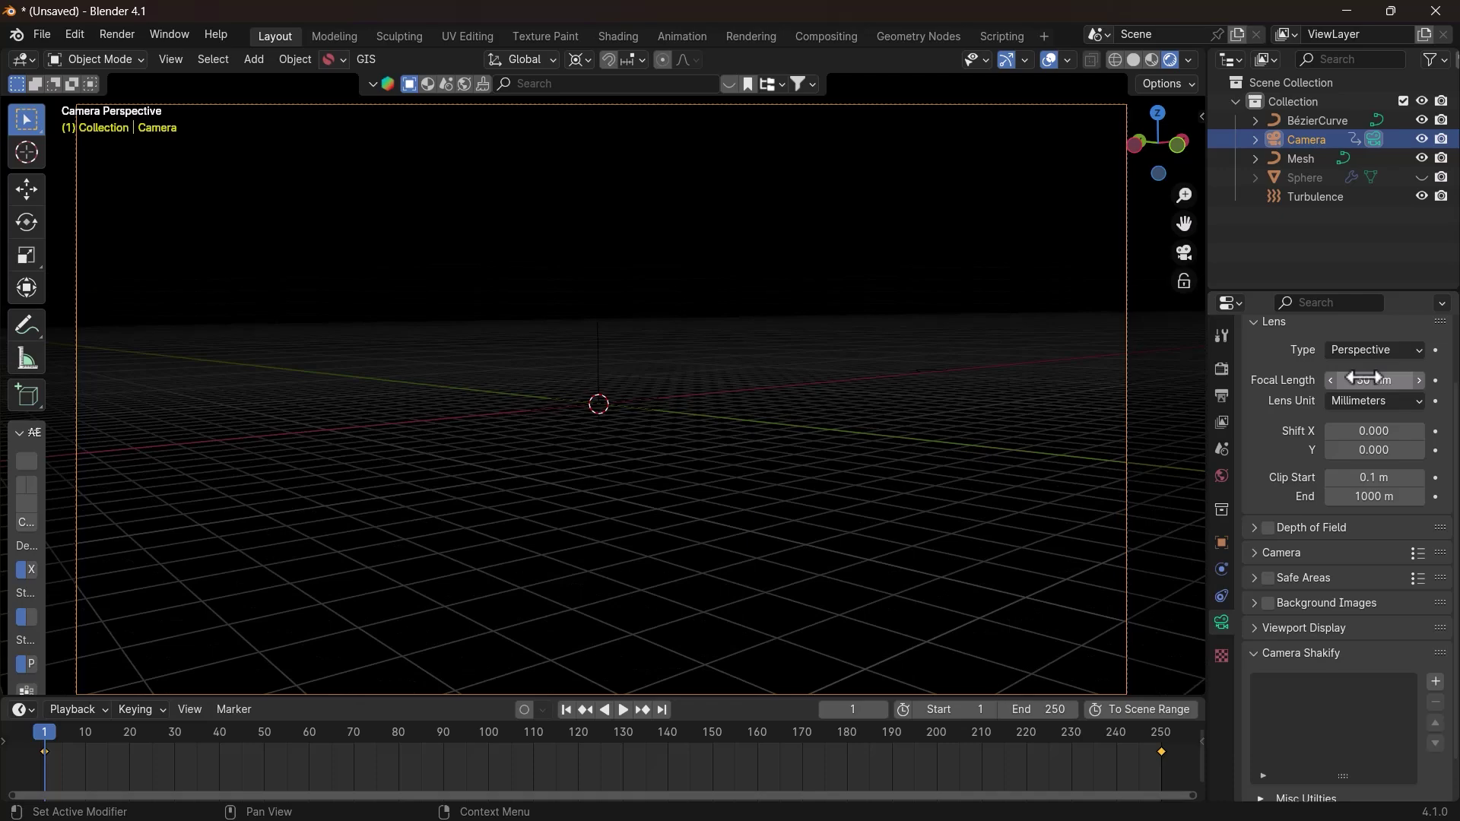
left_click_drag(323, 731, 1159, 729)
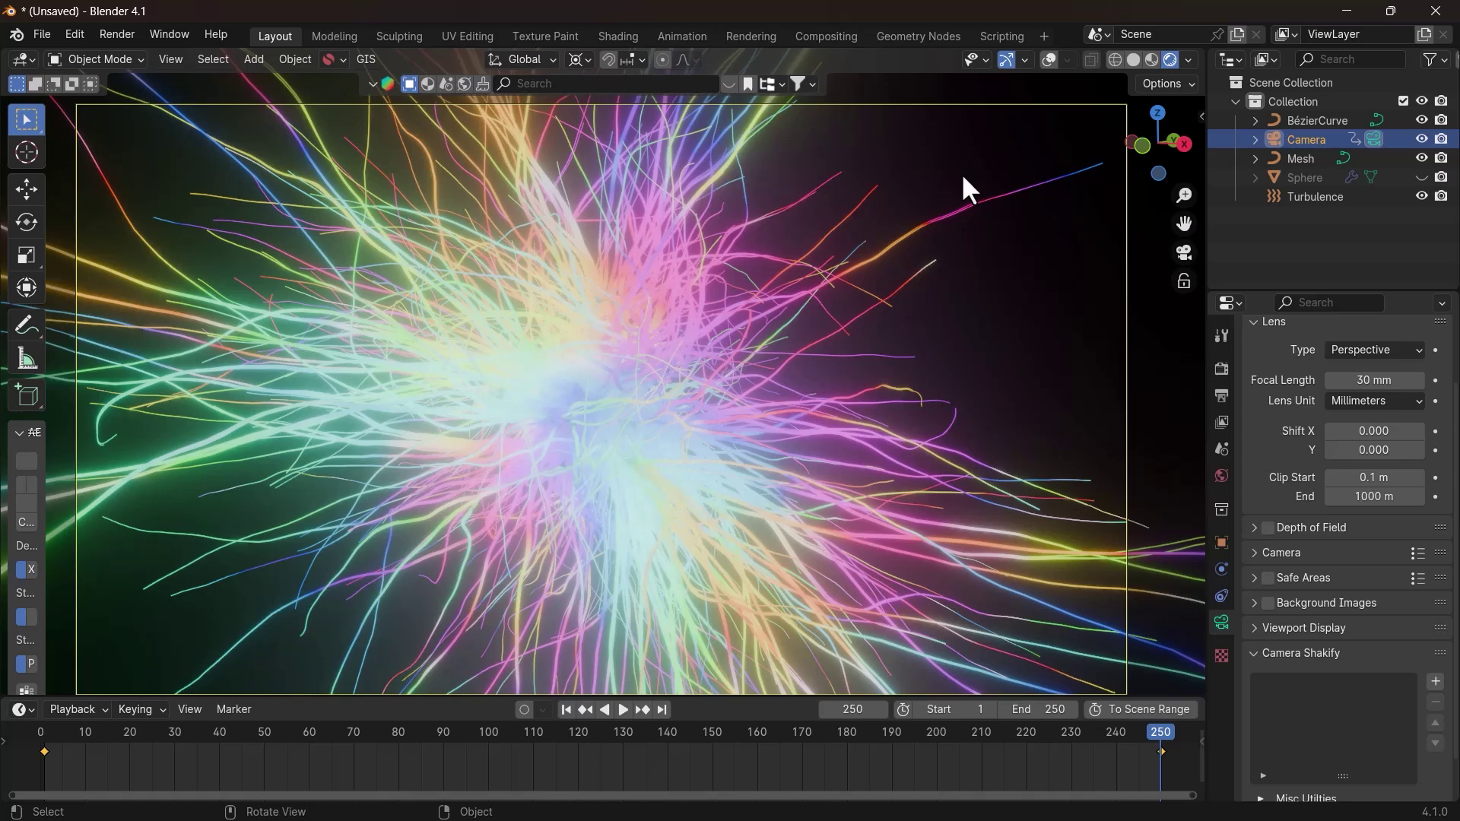
key("shift+Left")
Open the world shader in the Shading workspace and connect a new Voronoi Texture's Distance output to the Background Color.
left_click(622, 38)
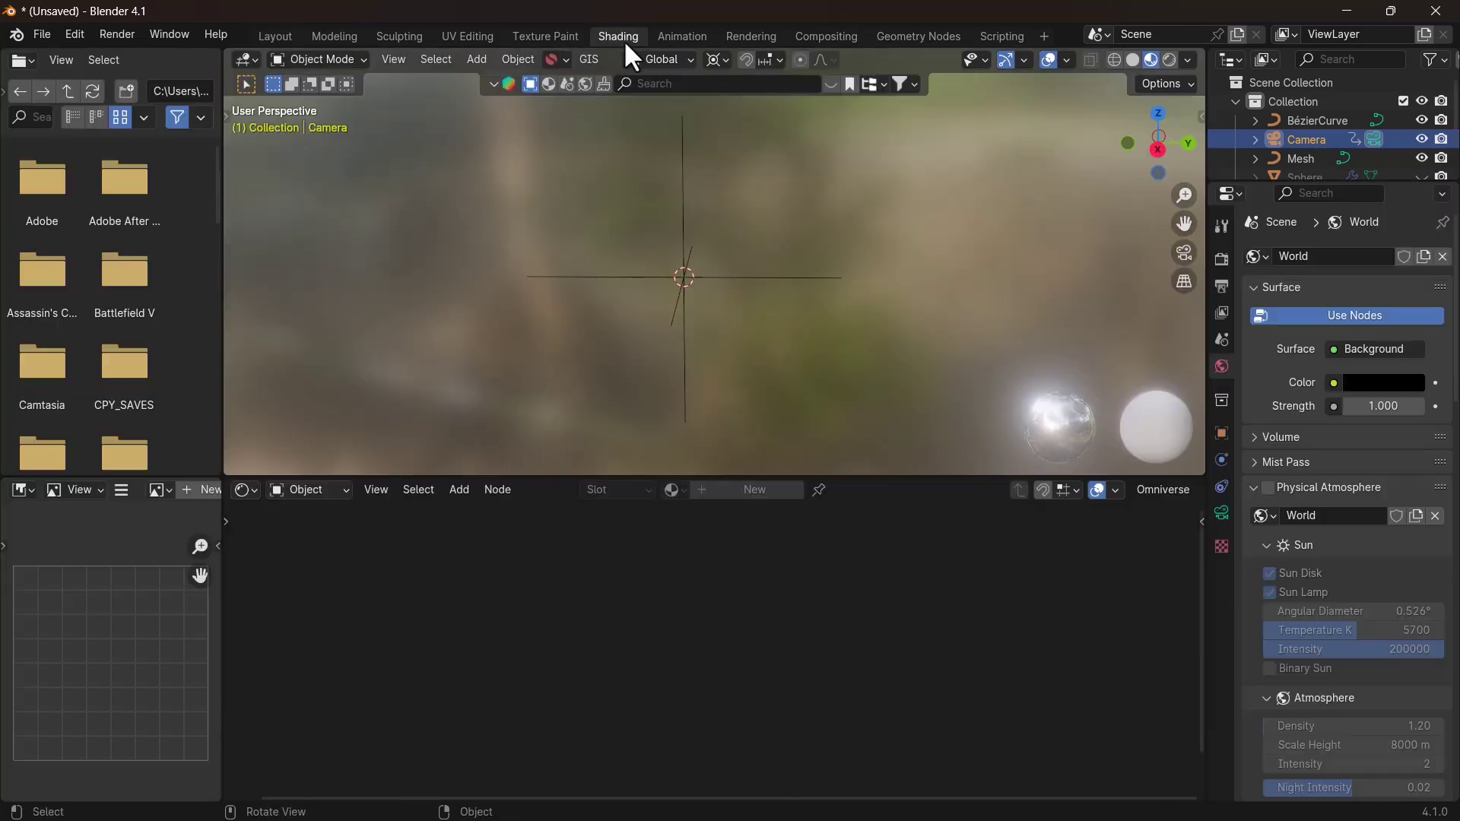
left_click(323, 491)
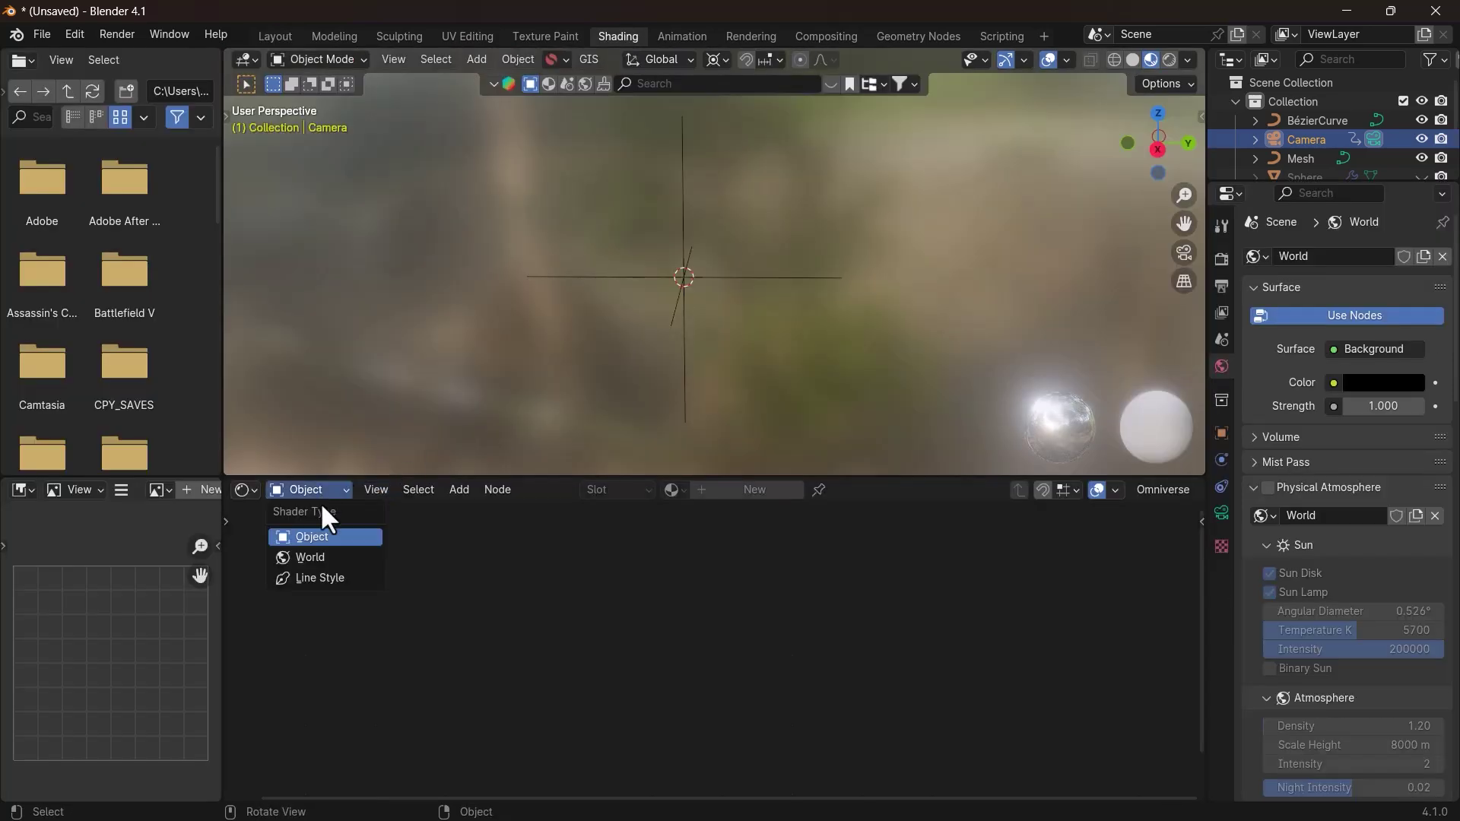
left_click(324, 559)
key("shift+a")
type("voron")
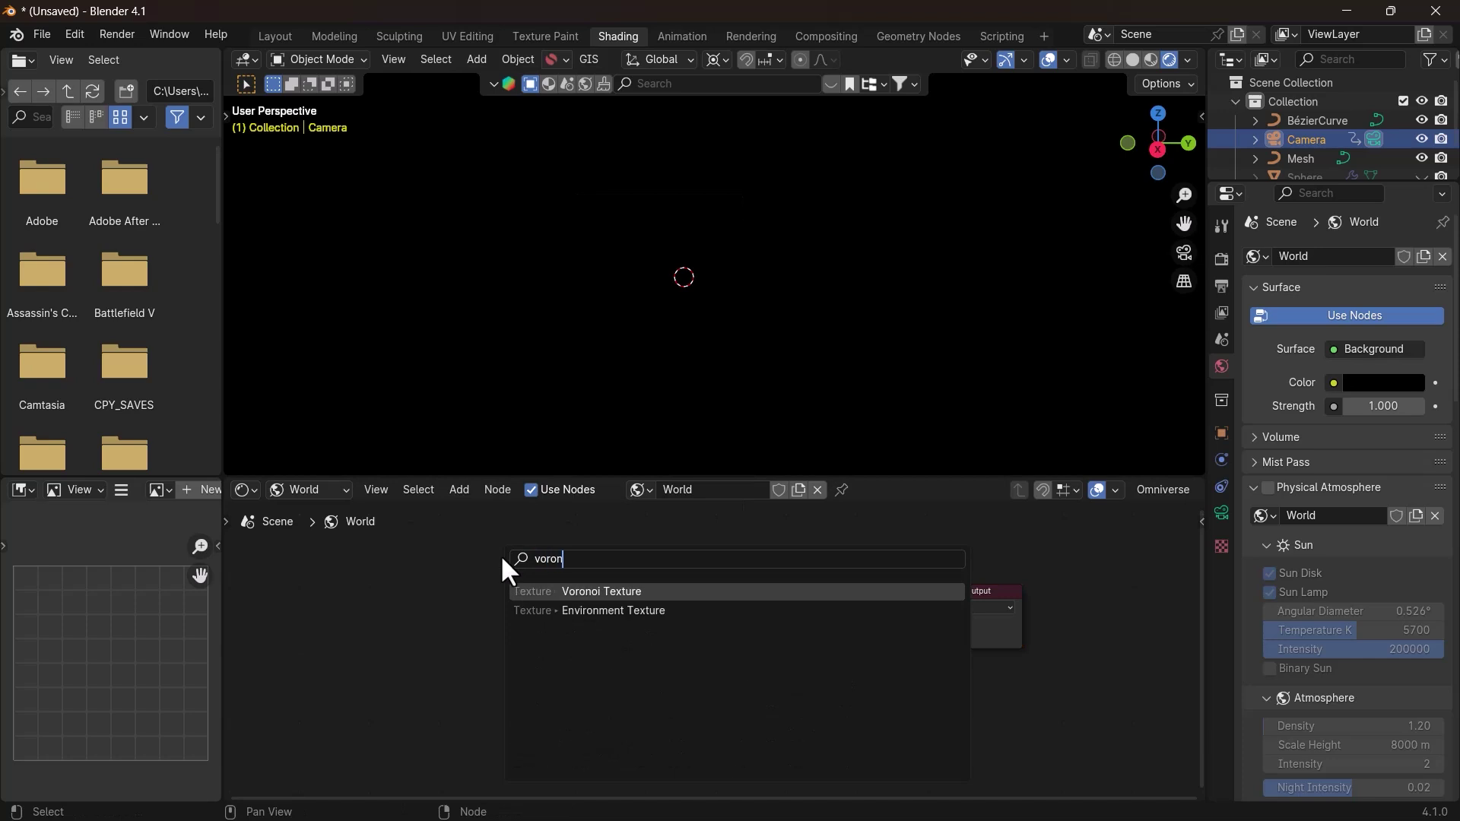
key("Return")
left_click(504, 609)
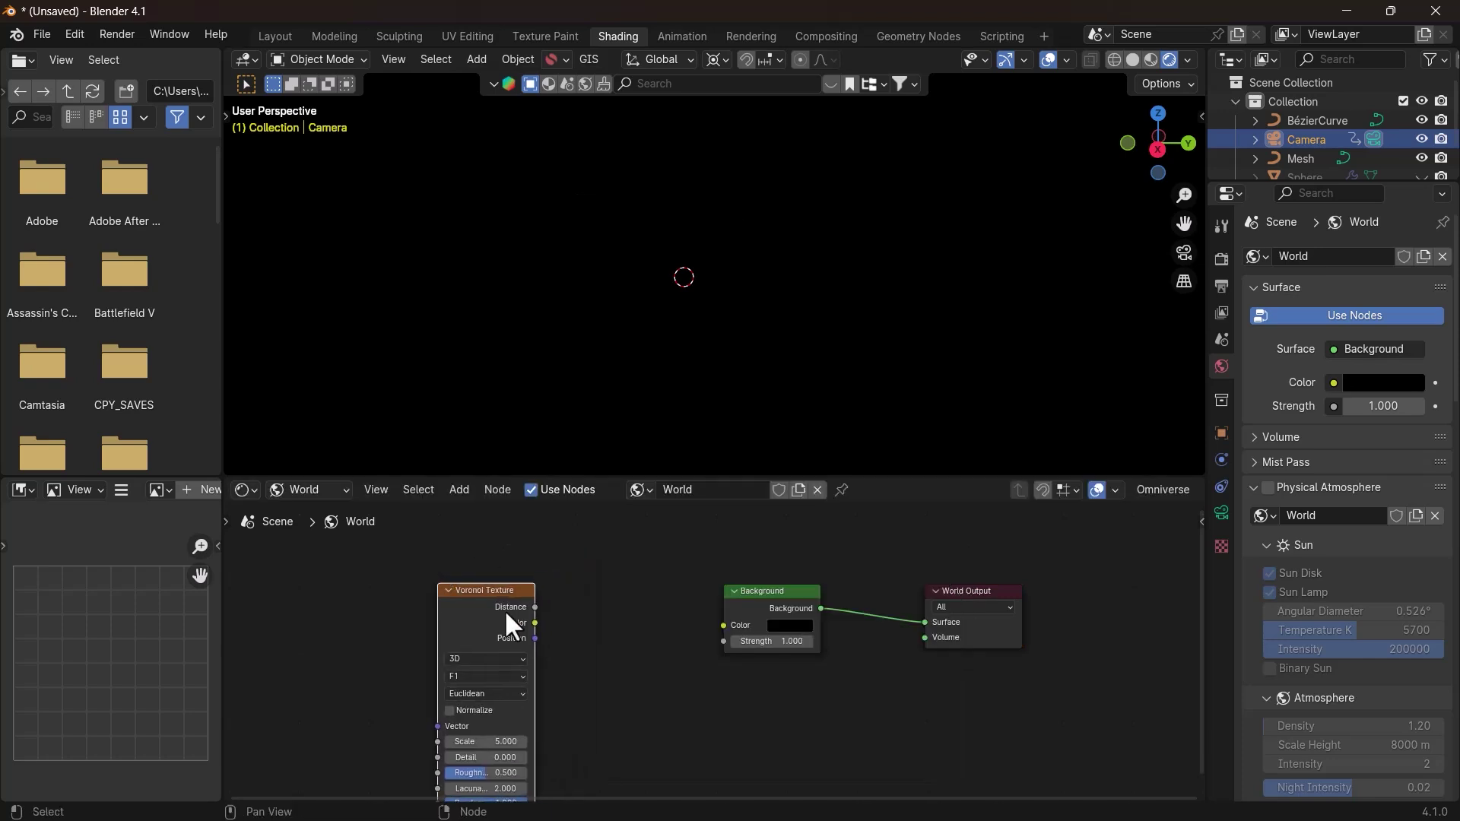
left_click_drag(532, 606, 718, 624)
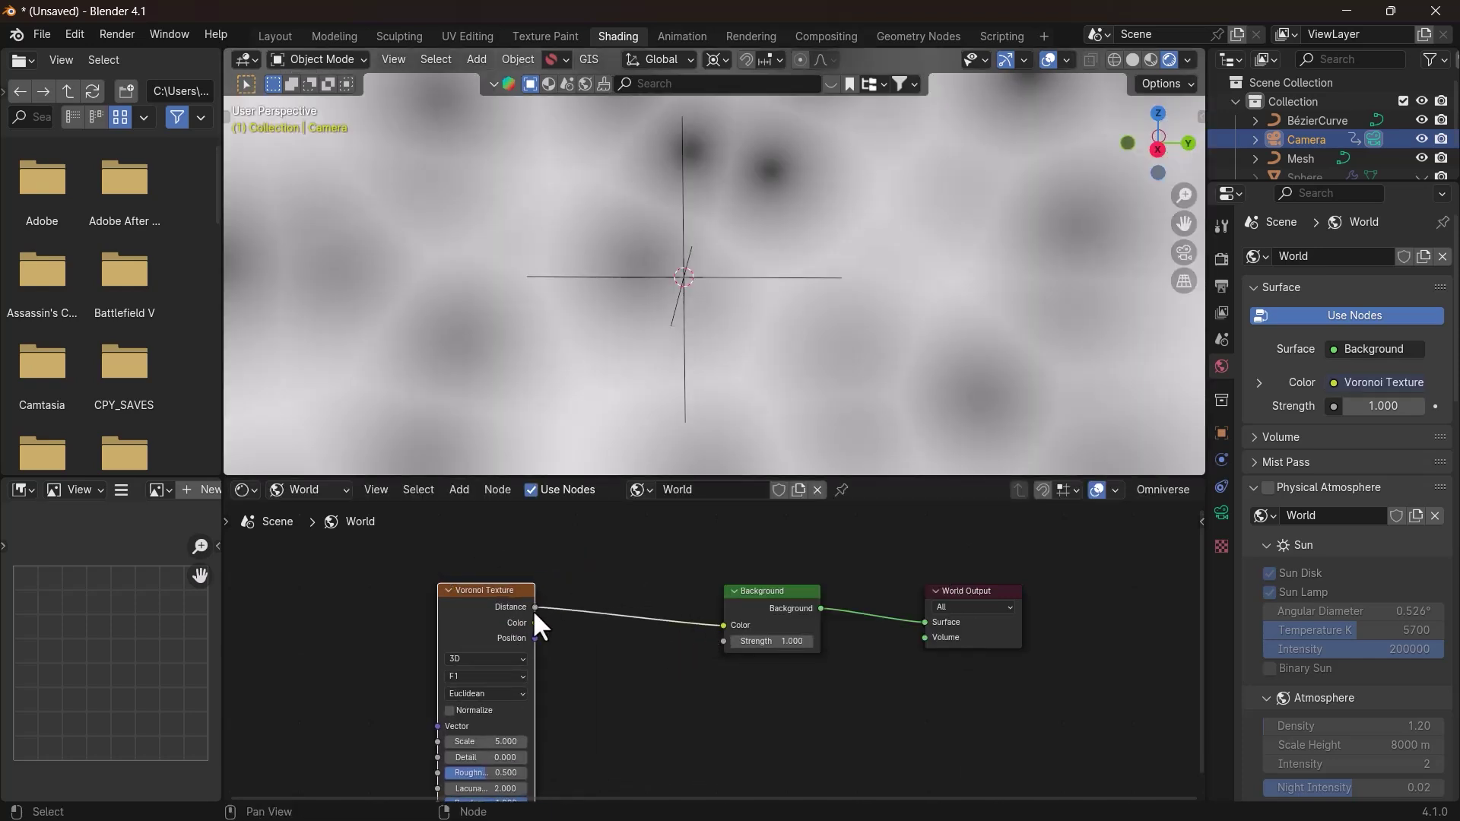
Insert a Color Ramp node between the Voronoi Texture and the Background node.
left_click_drag(477, 600, 408, 599)
left_click(392, 599)
key("shift+a")
mouse_move(481, 643)
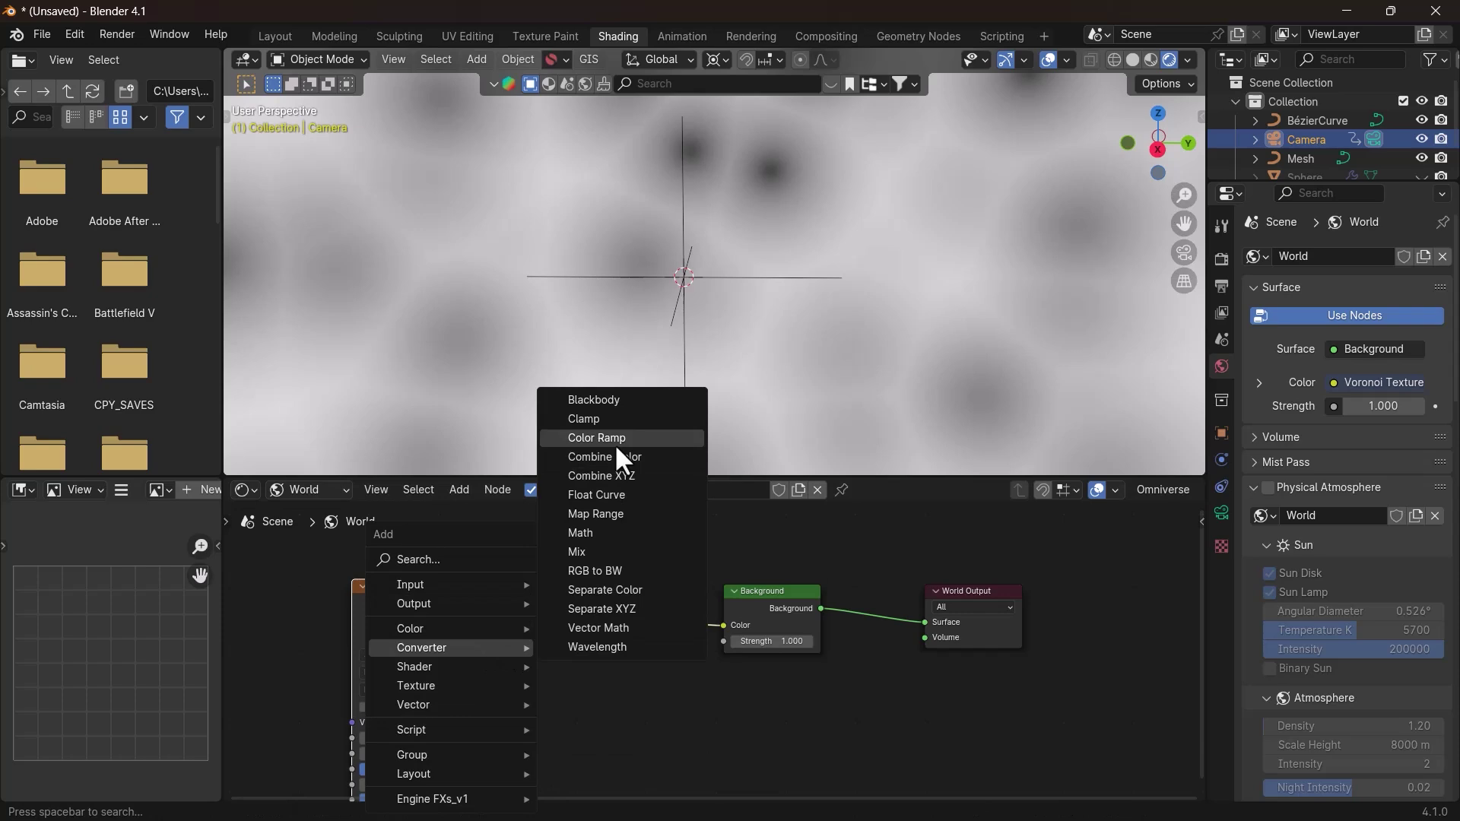
left_click(614, 444)
left_click(514, 543)
Set the Voronoi Scale to 96.3 and make the Color Ramp run from white to black, with the black stop at 0.185.
mouse_move(519, 626)
left_mouse_down()
mouse_move(577, 622)
mouse_move(485, 627)
mouse_move(555, 627)
mouse_move(537, 628)
left_mouse_up()
left_click_drag(394, 727, 860, 727)
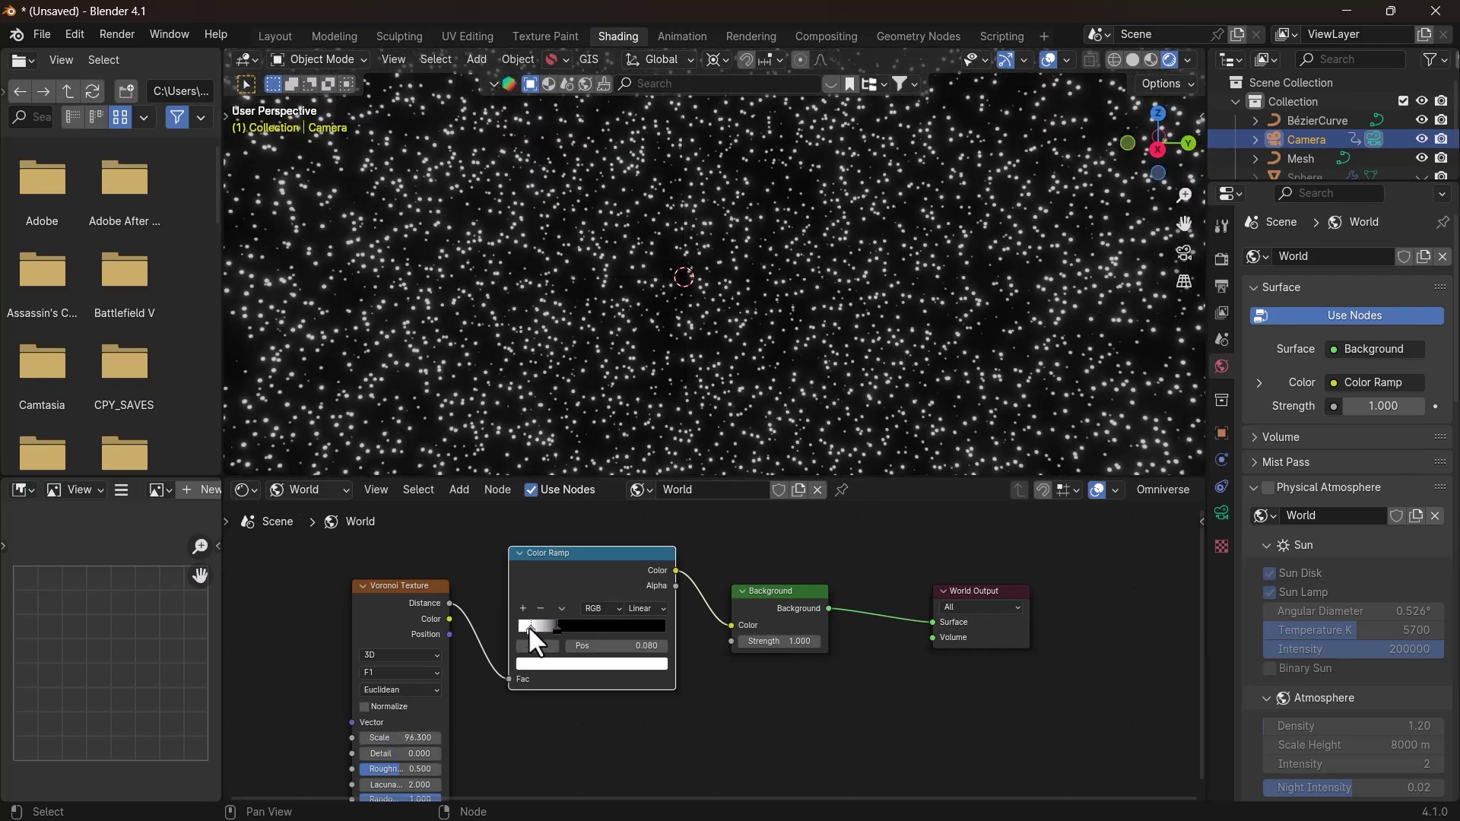
left_click_drag(530, 629, 550, 629)
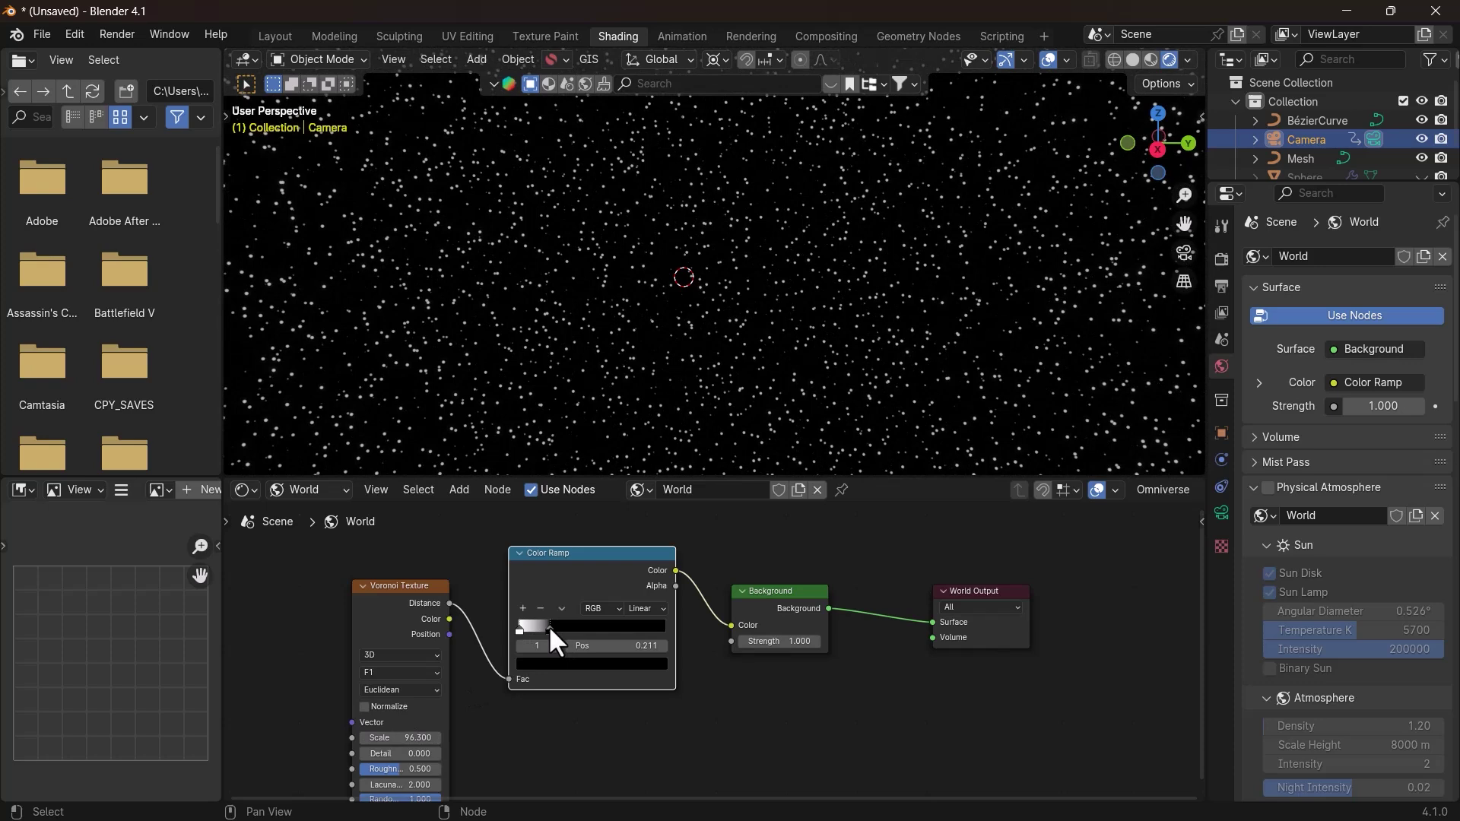
Insert a Mix Color node between the Color Ramp and the Background node of the world shader.
key("shift+a")
type("mix col")
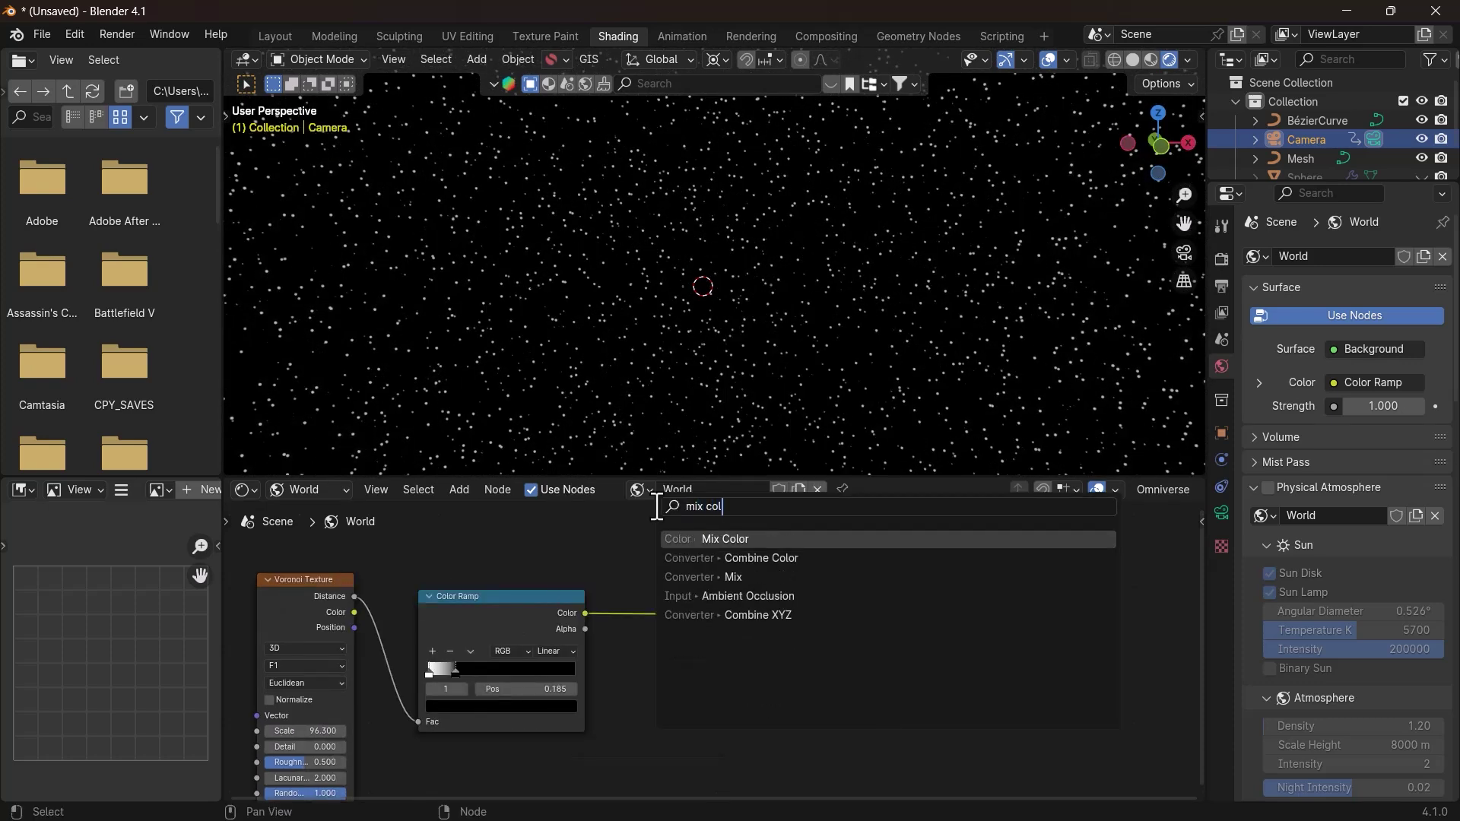
key("Return")
left_click(657, 507)
Add a Noise Texture to the world shader and connect its Fac output to the Mix node's Factor.
key("shift+a")
left_click(448, 563)
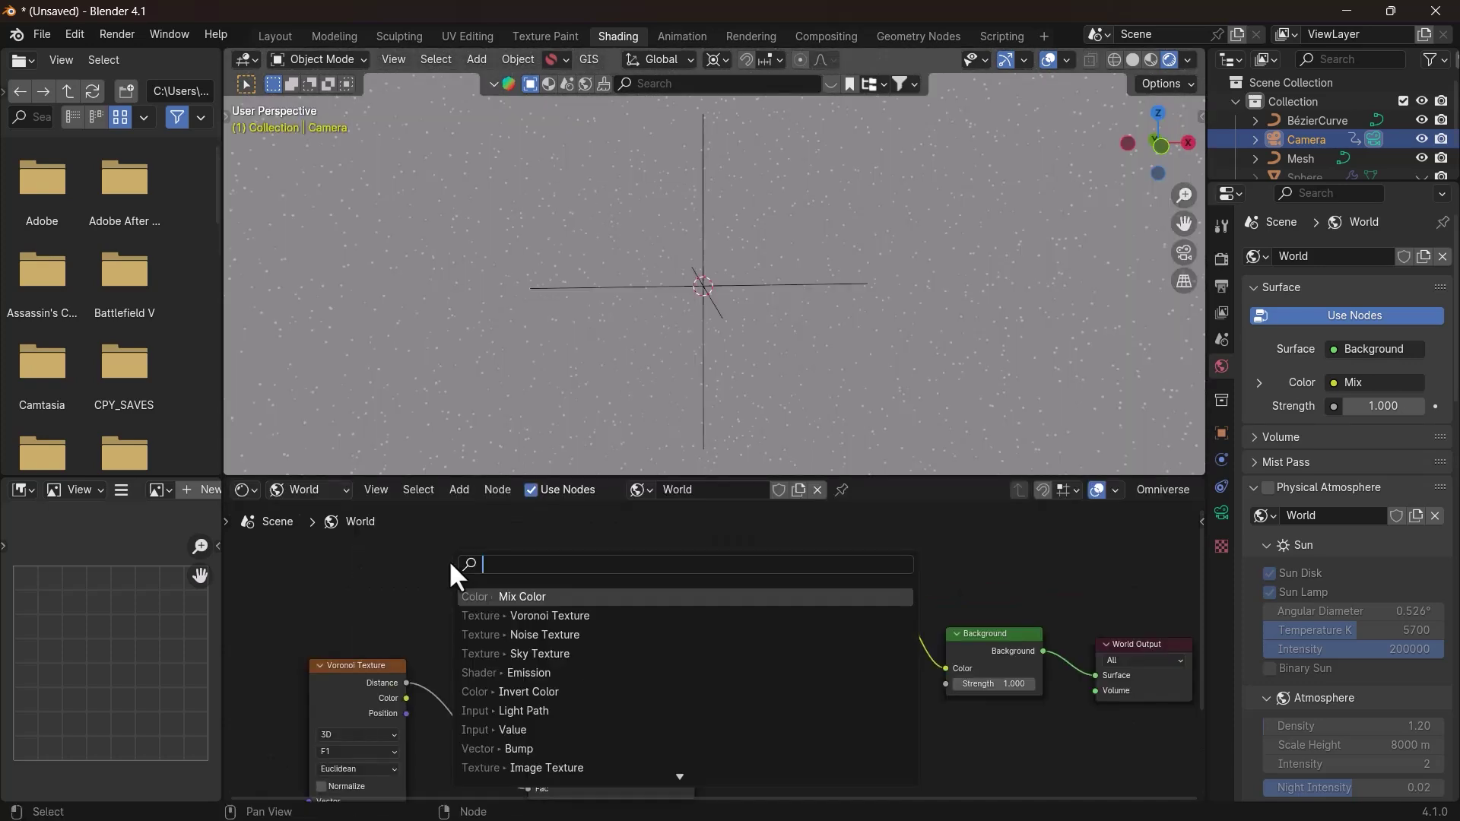
type("noise")
key("Return")
left_click(476, 555)
left_click_drag(476, 558, 740, 771)
middle_click_drag(698, 714, 688, 627)
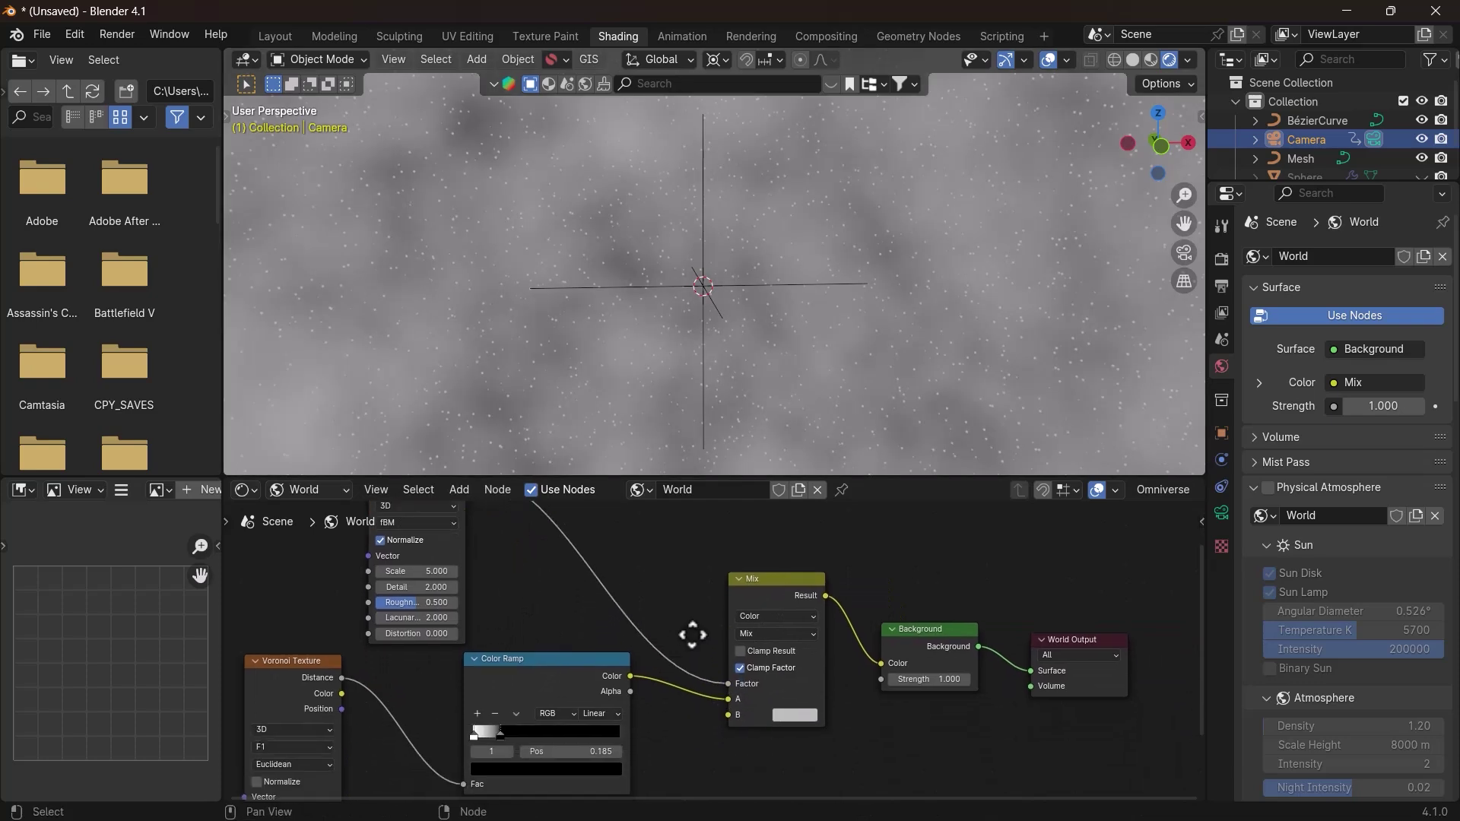
Set the Mix node's B colour to black.
left_click(809, 715)
left_click_drag(911, 538, 912, 616)
middle_click_drag(558, 591, 609, 658)
Insert a second Color Ramp between the Noise Texture and the Mix node's Factor.
key("shift+a")
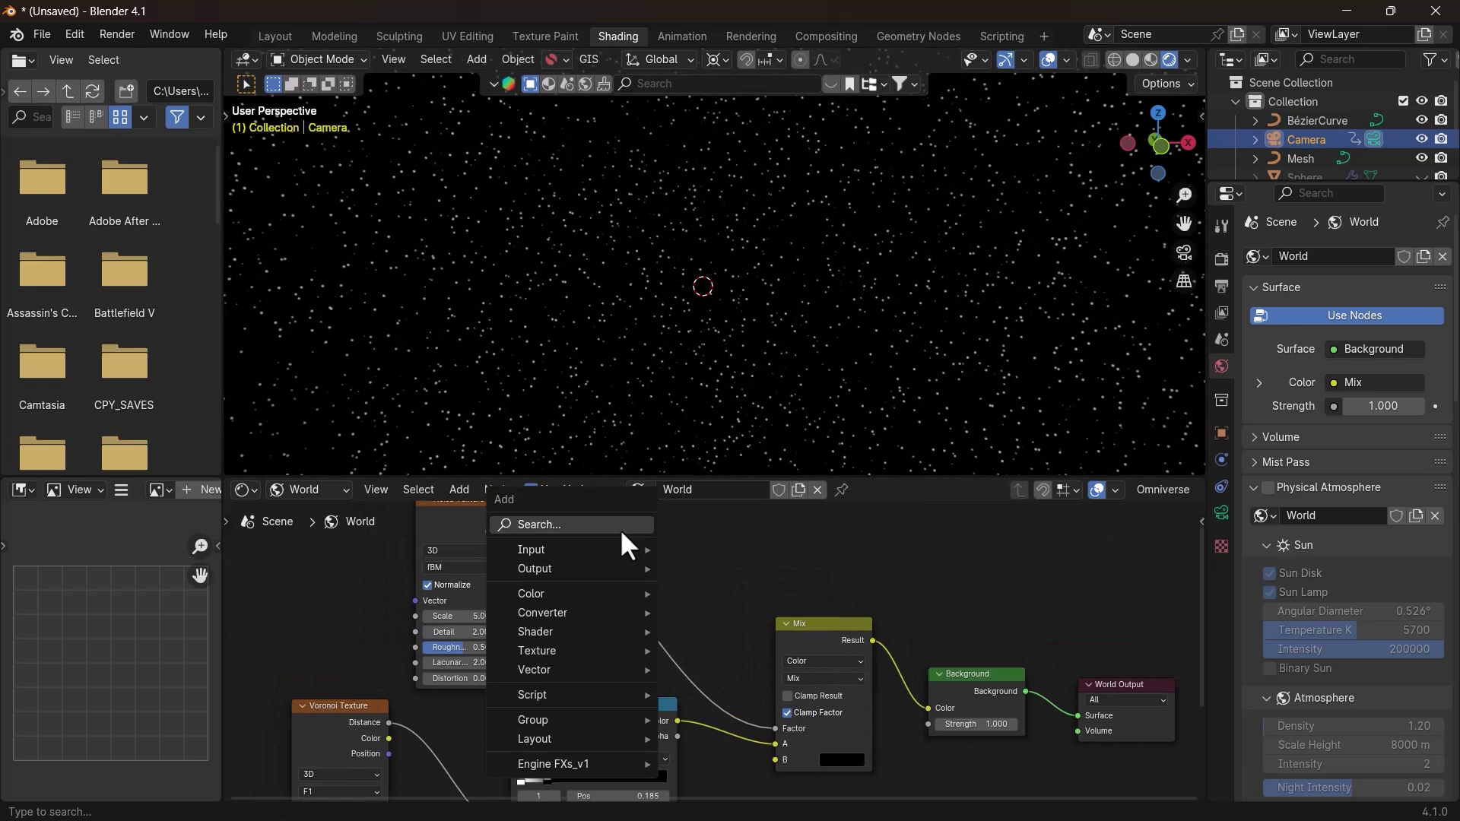
mouse_move(606, 608)
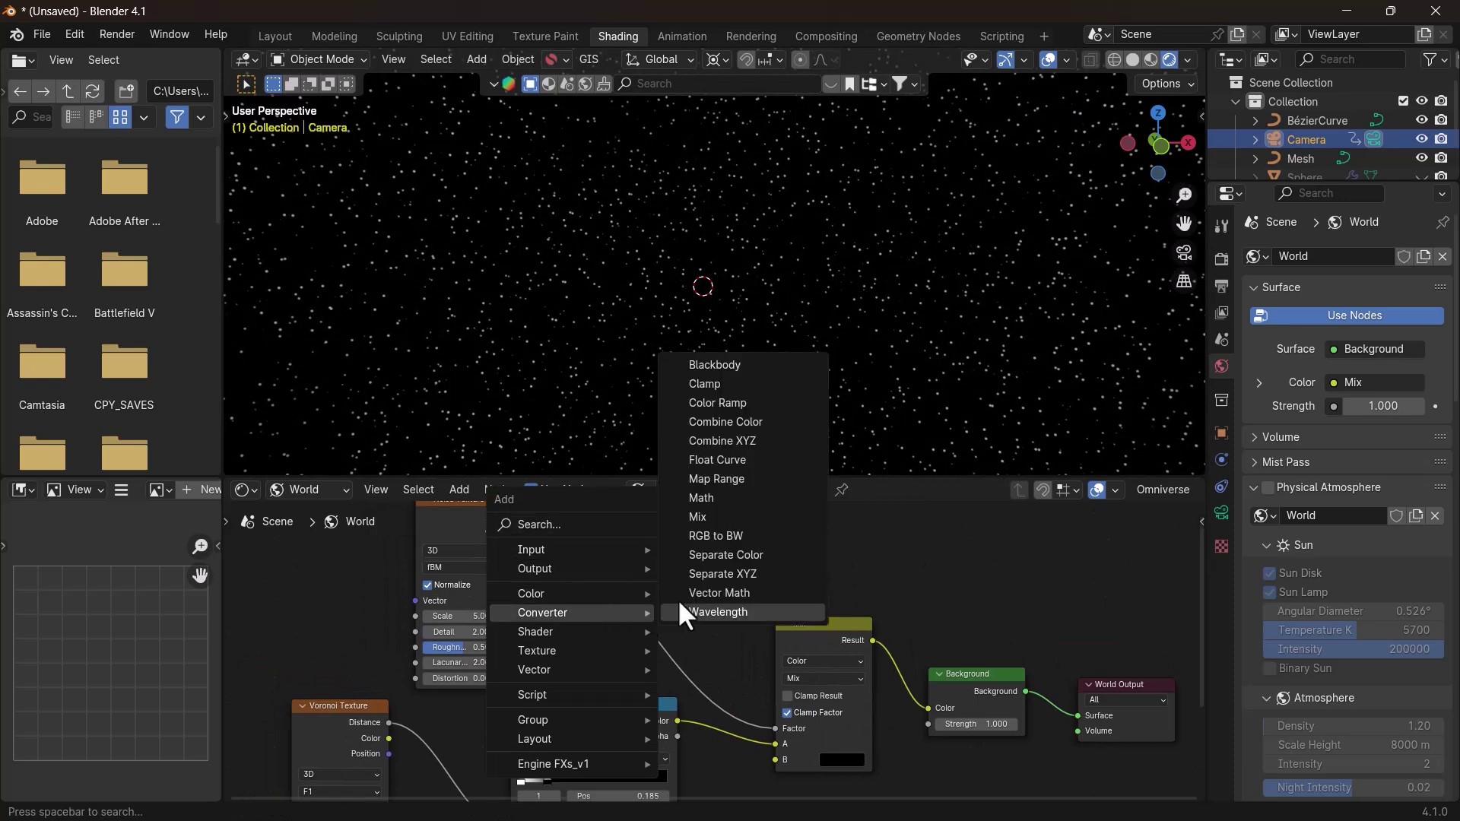
left_click(715, 403)
left_click(616, 528)
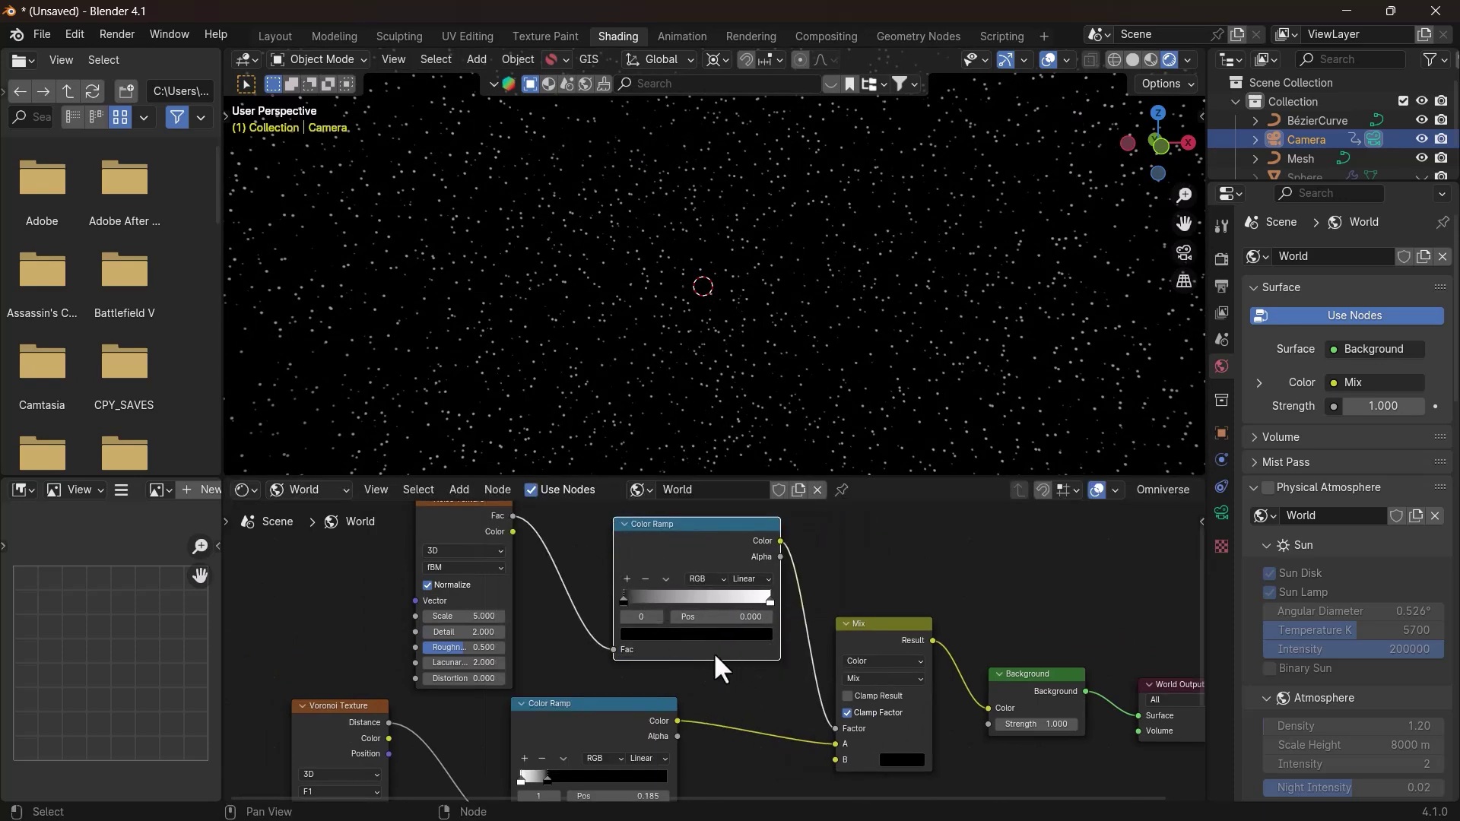
Set the Noise Texture Detail to 15 and tighten its Color Ramp, placing the white stop at 0.582.
left_click_drag(637, 592, 645, 592)
left_click_drag(766, 596, 624, 600)
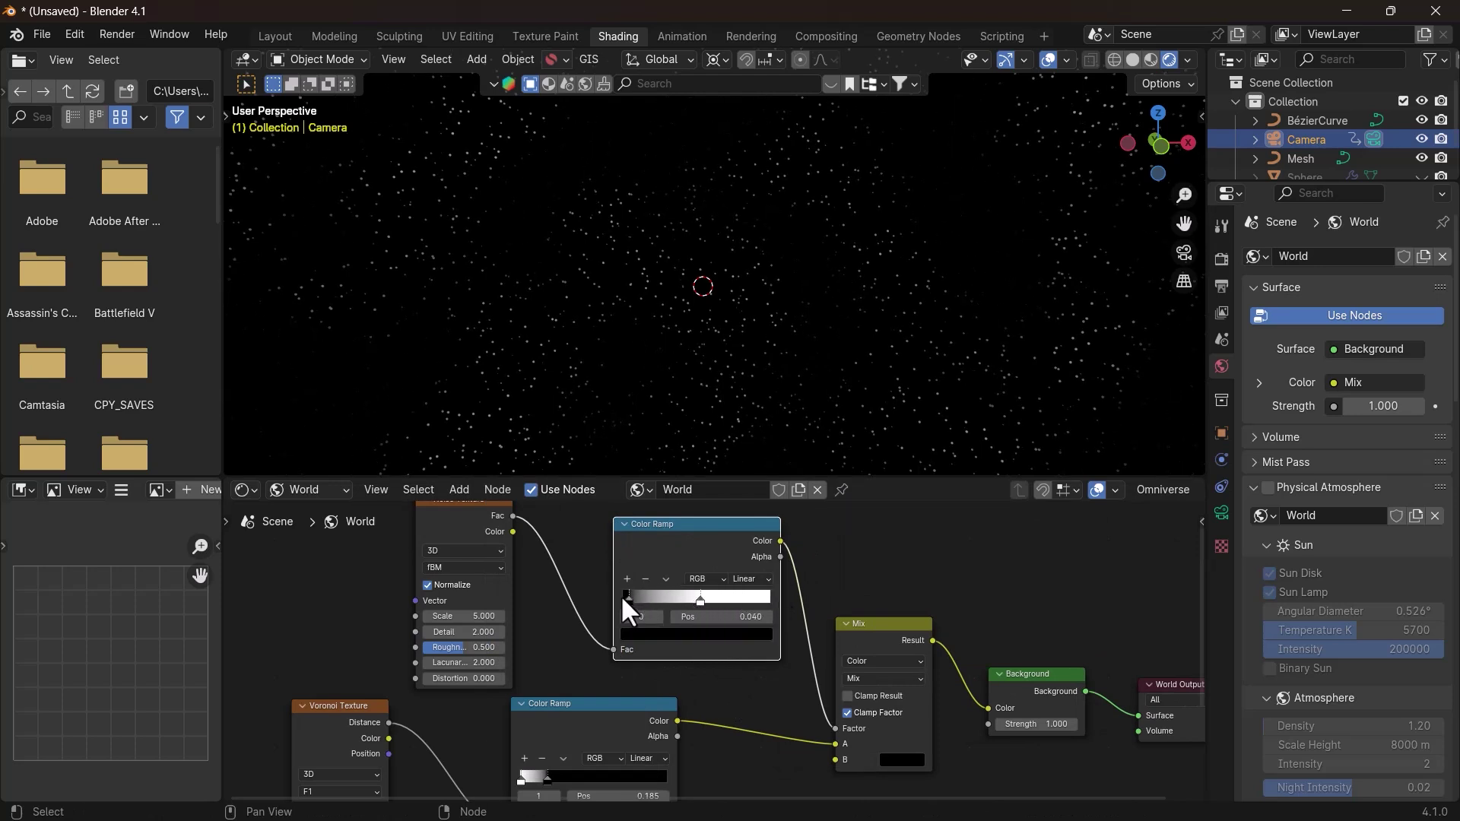
left_click_drag(460, 632, 502, 631)
left_click_drag(463, 616, 452, 616)
mouse_move(700, 598)
left_mouse_down()
mouse_move(684, 596)
mouse_move(722, 597)
mouse_move(709, 601)
left_mouse_up()
Try a different Background Strength for the starry world and undo the change.
middle_click_drag(799, 304, 901, 423)
middle_click_drag(959, 592, 806, 556)
left_click_drag(879, 689, 1064, 688)
key("ctrl+z")
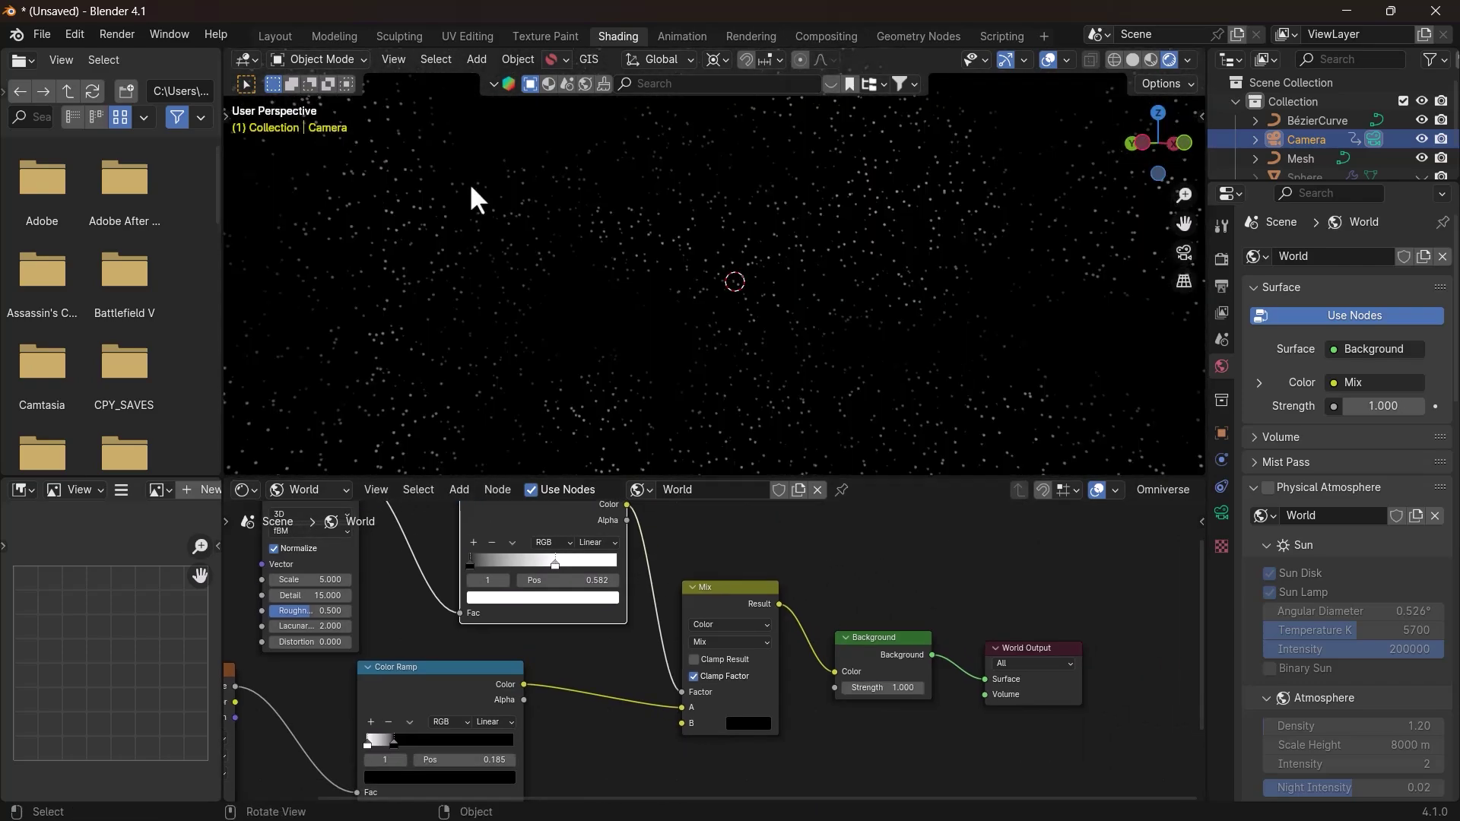
Play the animation in the Layout workspace, move to frame 114 and render it.
left_click(277, 37)
key("space")
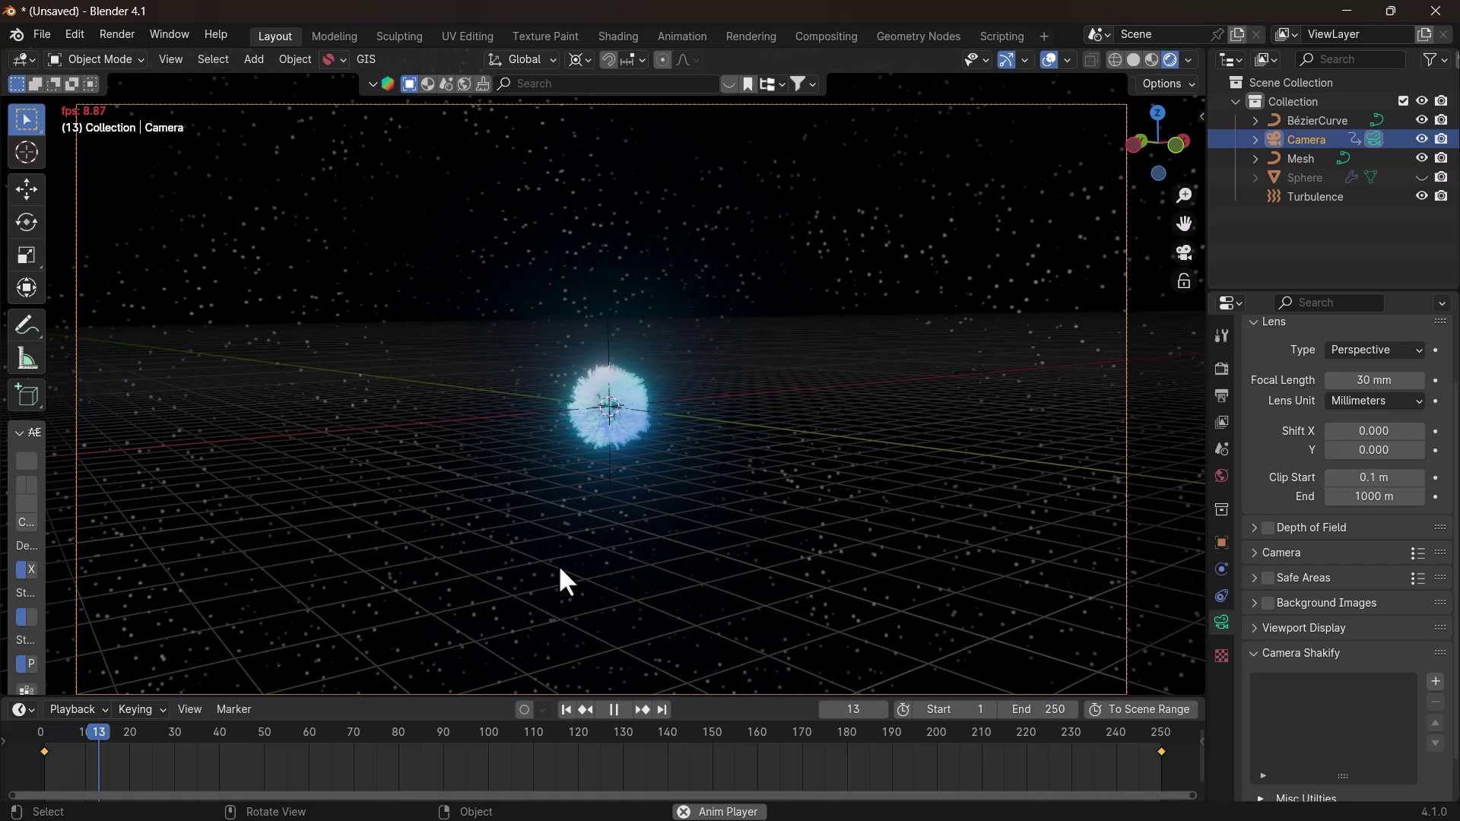
left_click_drag(363, 743, 549, 731)
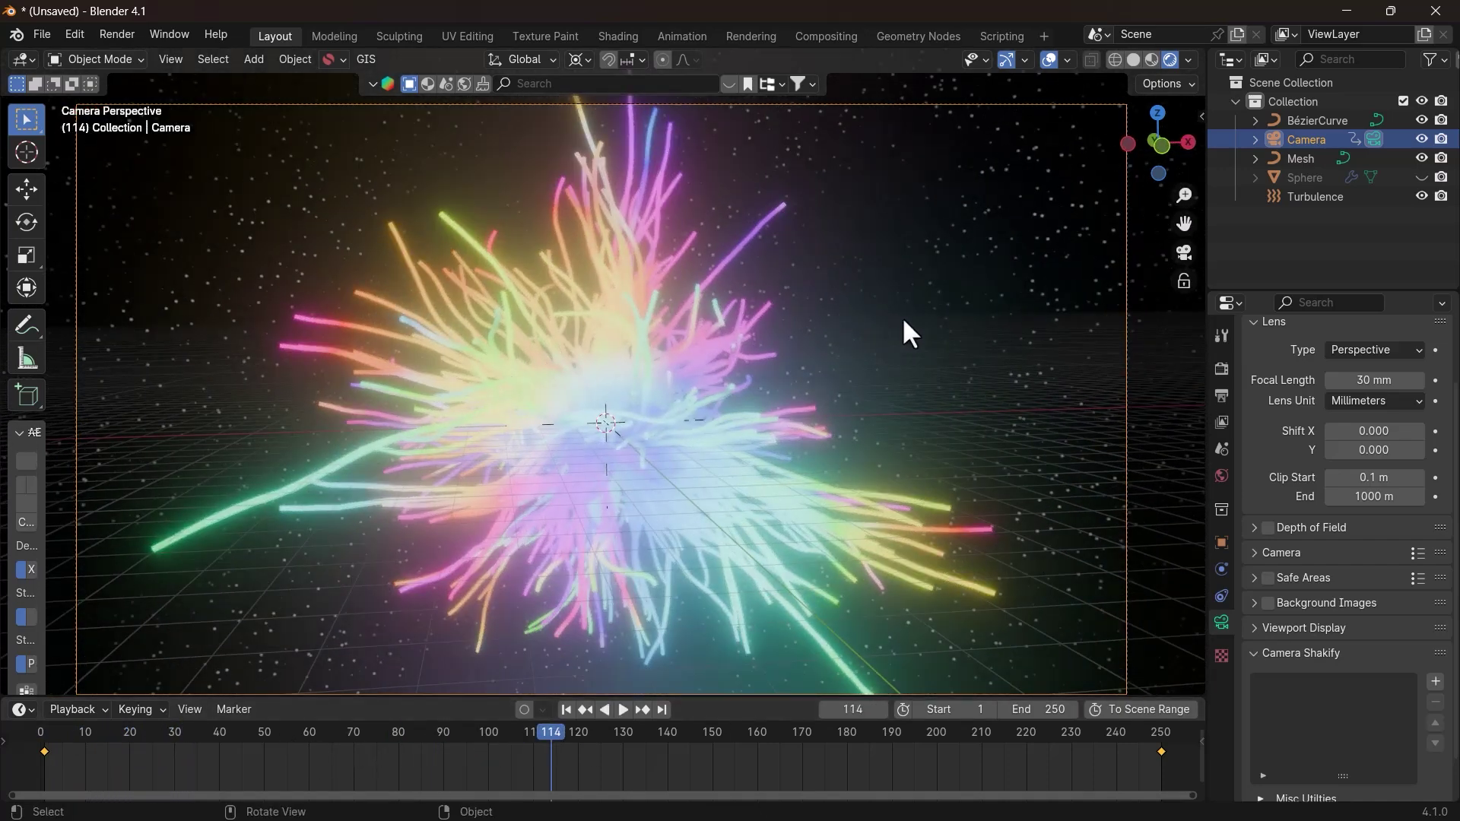
key("F12")
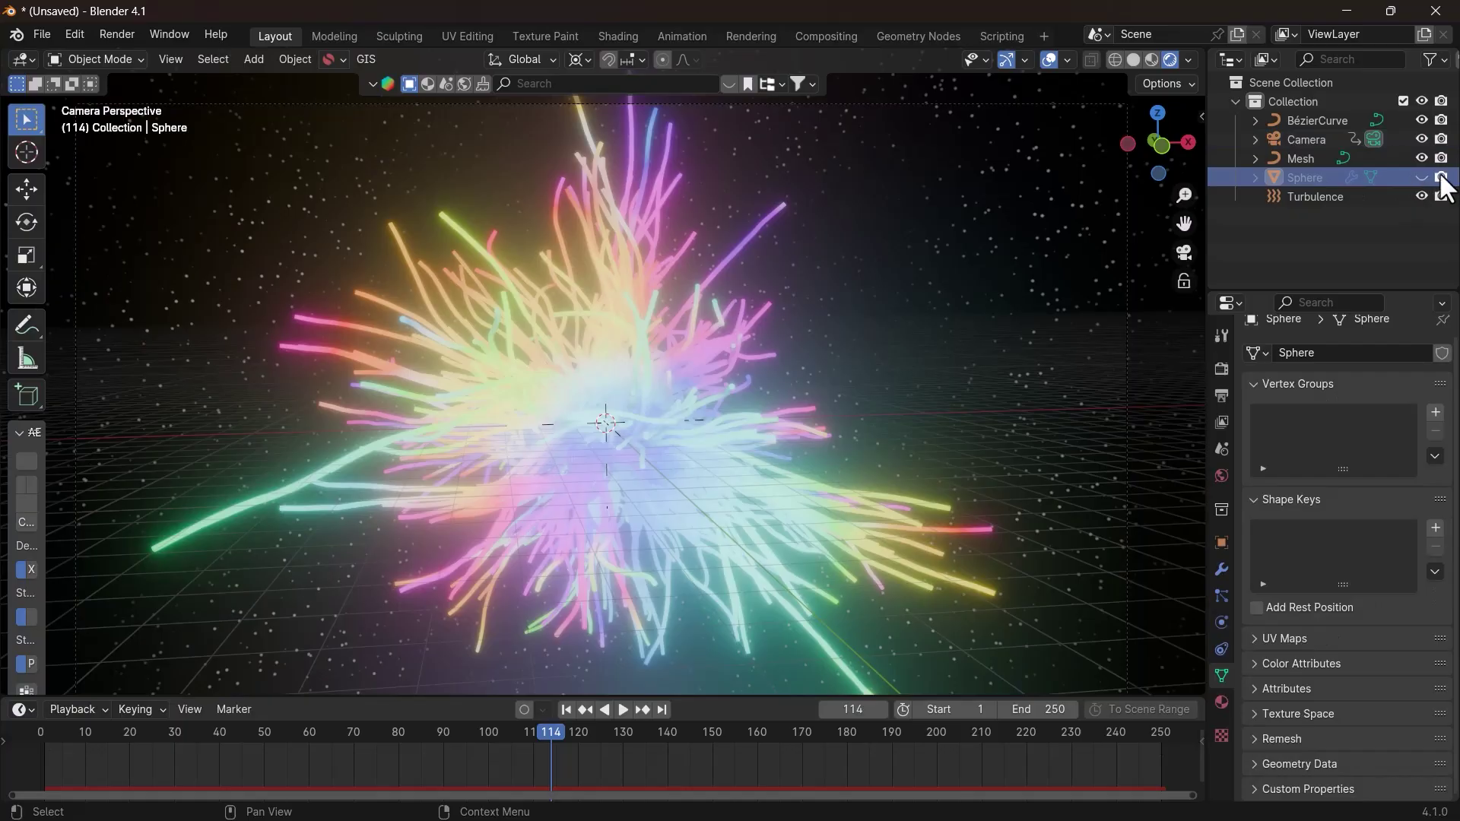
Exclude the Sphere from renders, render frame 114 again and inspect the whole image.
left_click(1441, 177)
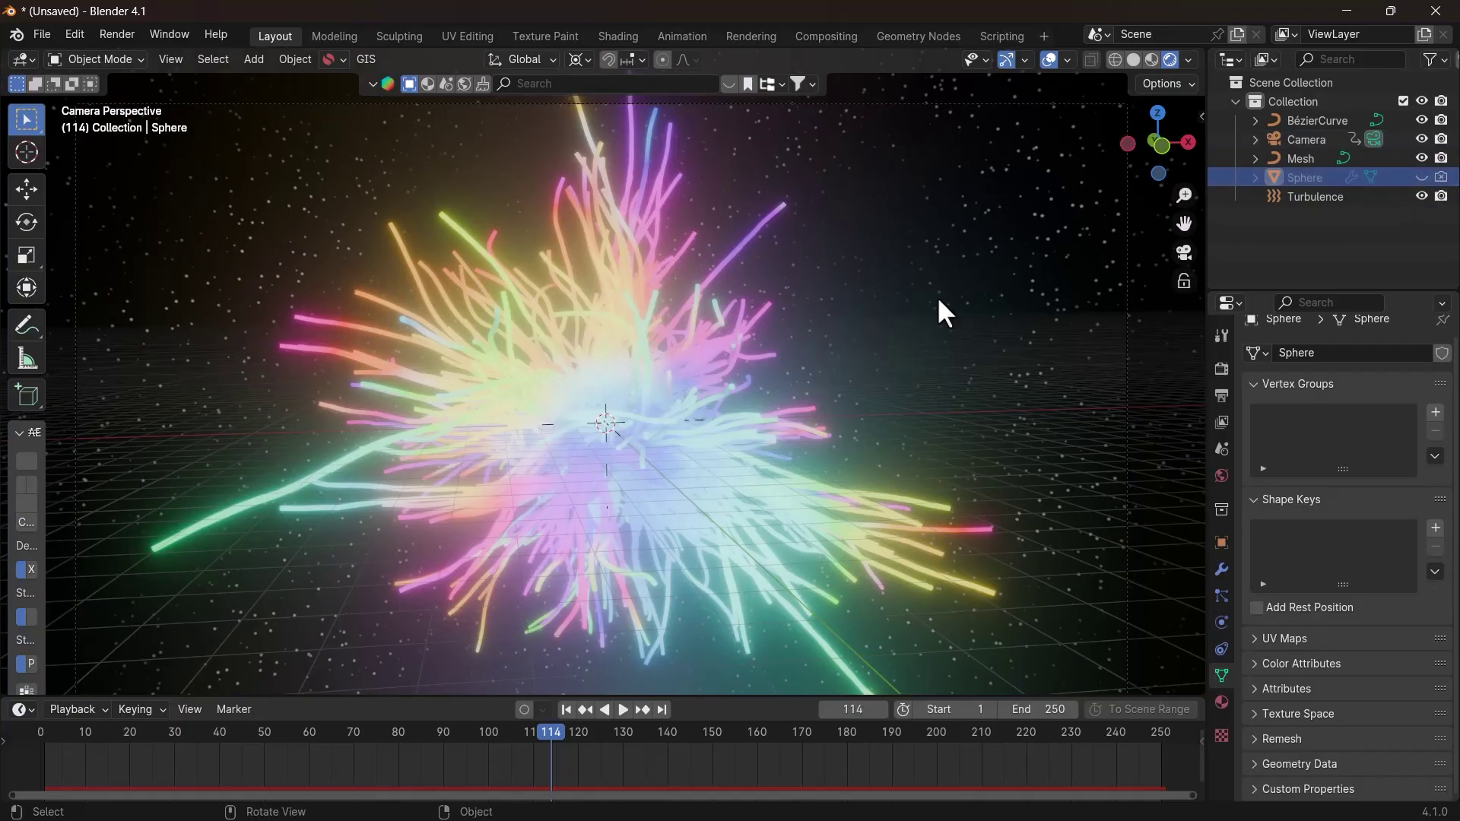
key("F12")
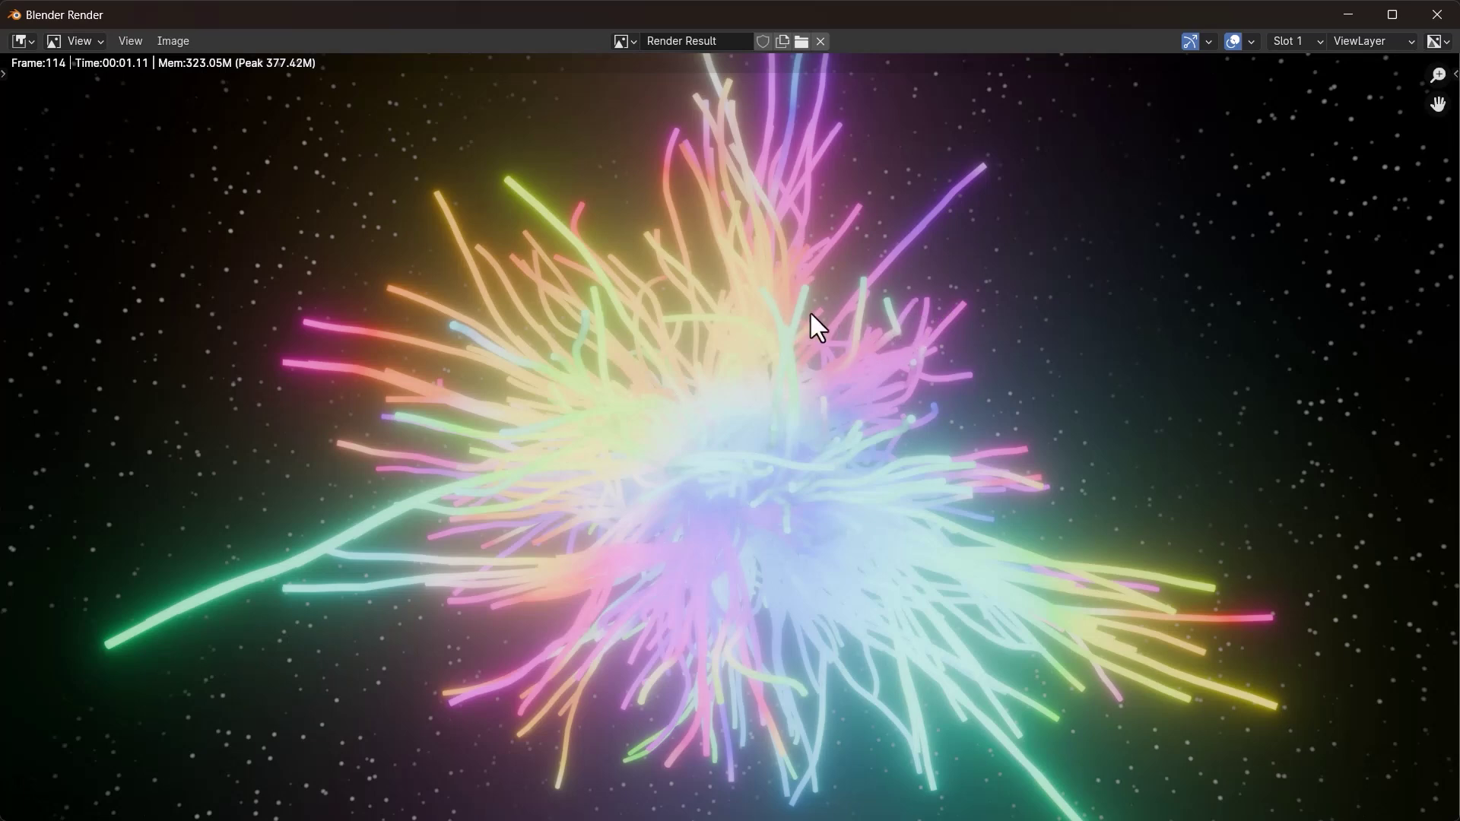
scroll(811, 313, "down", 2)
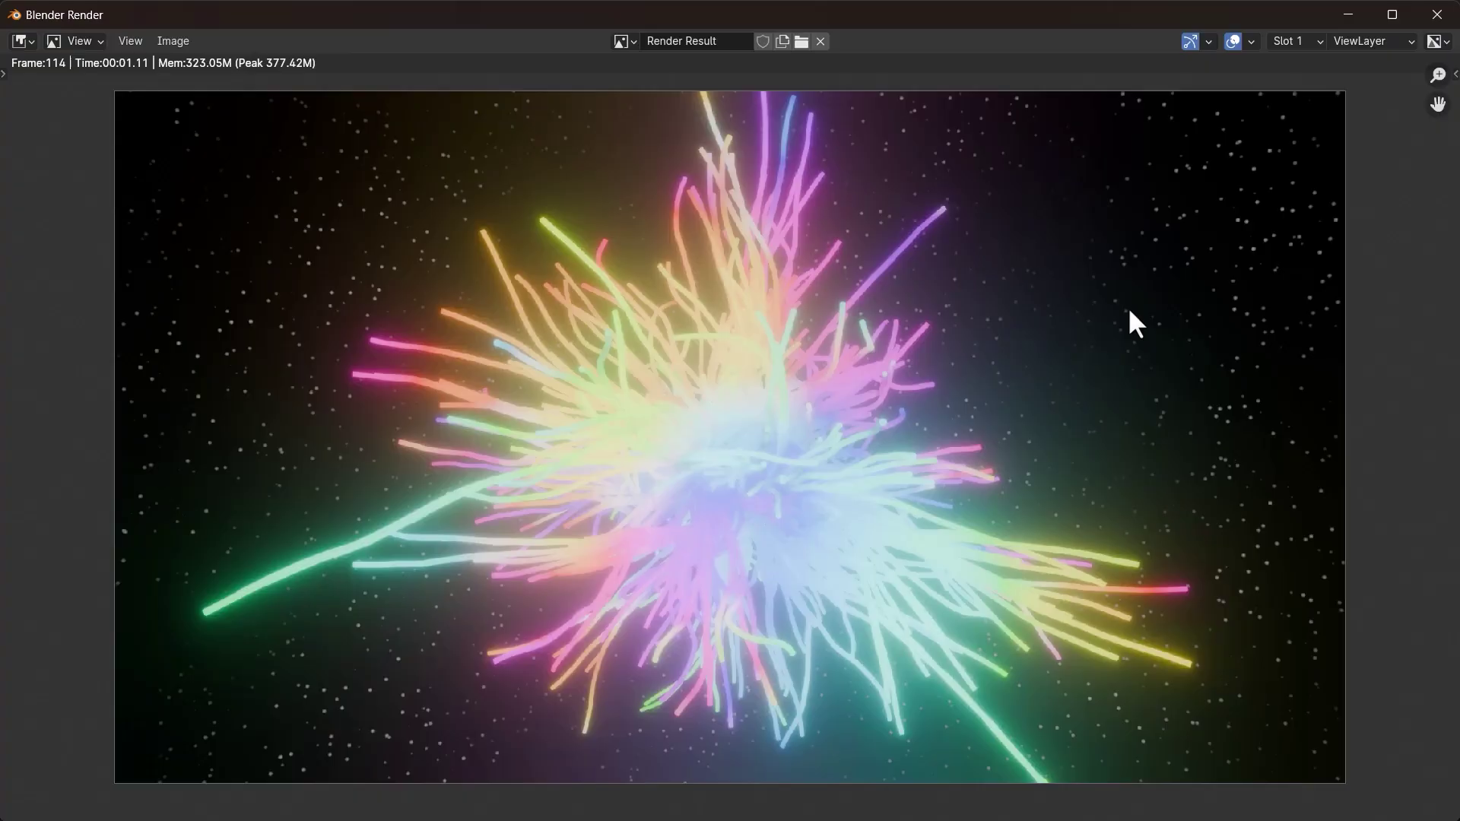
key("Escape")
Enable compositing nodes and route the Render Layers image through a shared reroute to both the Composite and a new Viewer node.
left_click(826, 37)
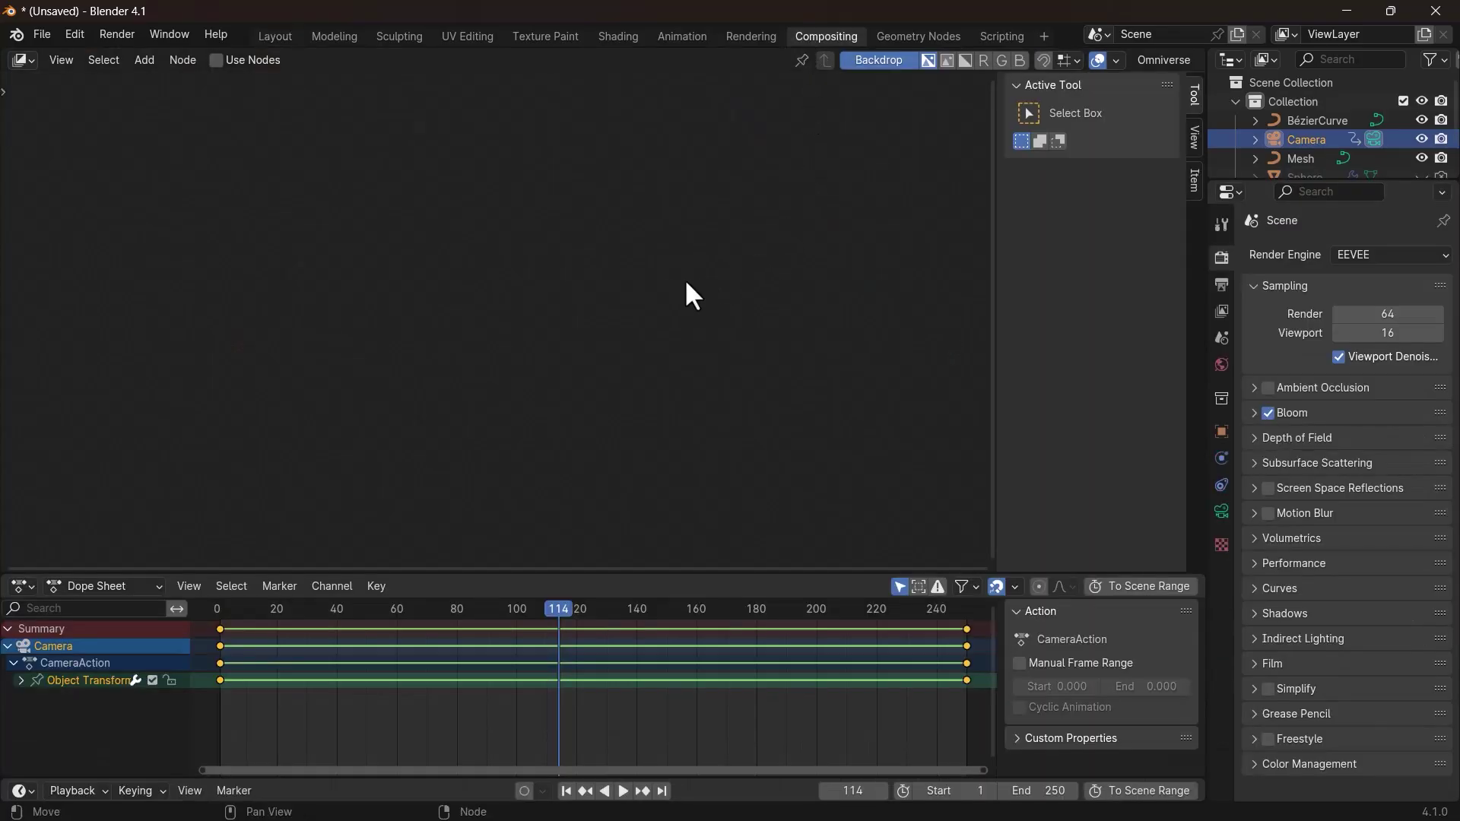
left_click(216, 60)
left_click_drag(320, 335, 125, 337)
left_click(172, 331, "ctrl+shift")
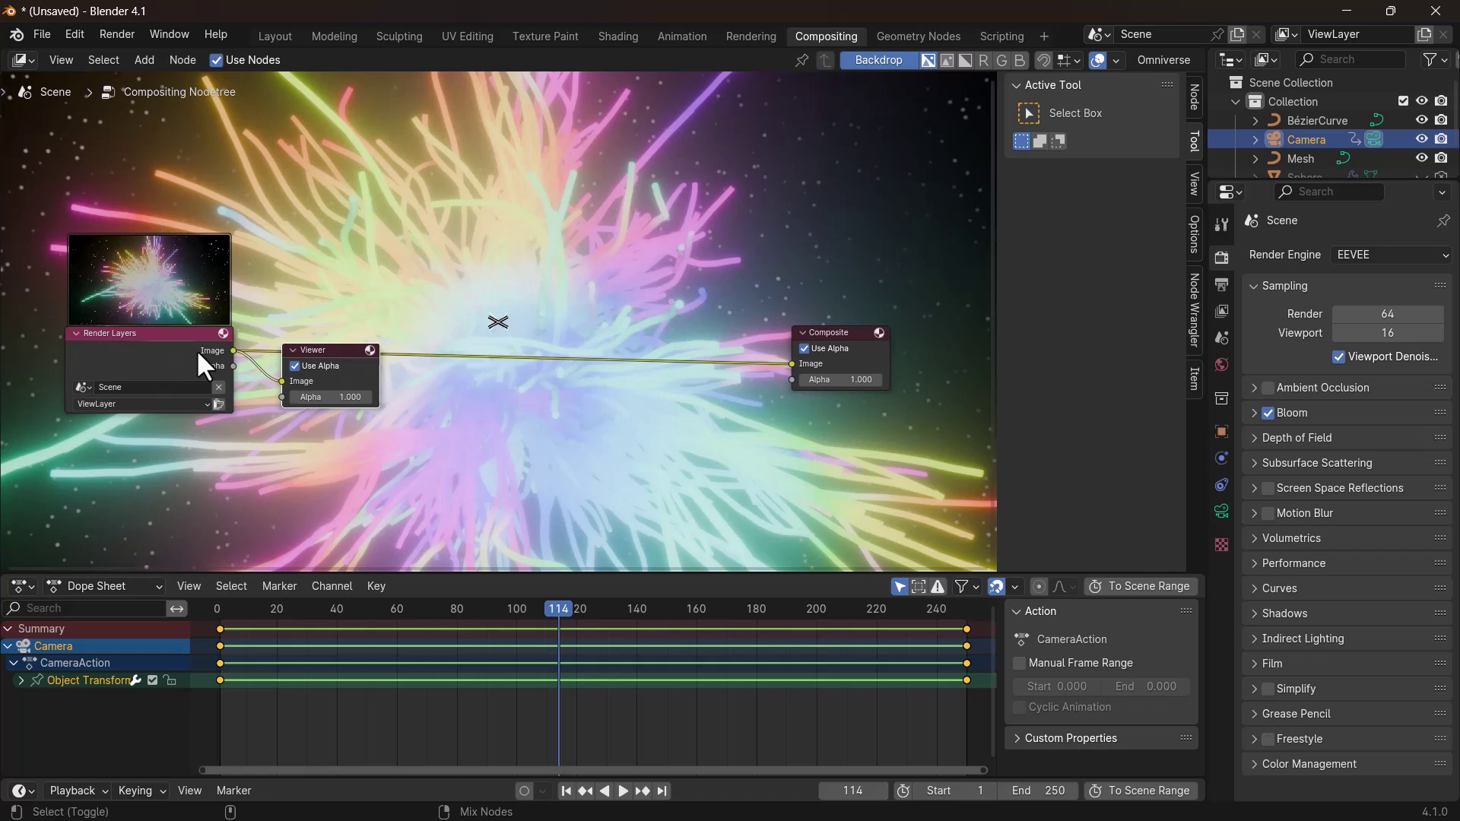
left_click_drag(322, 365, 844, 405)
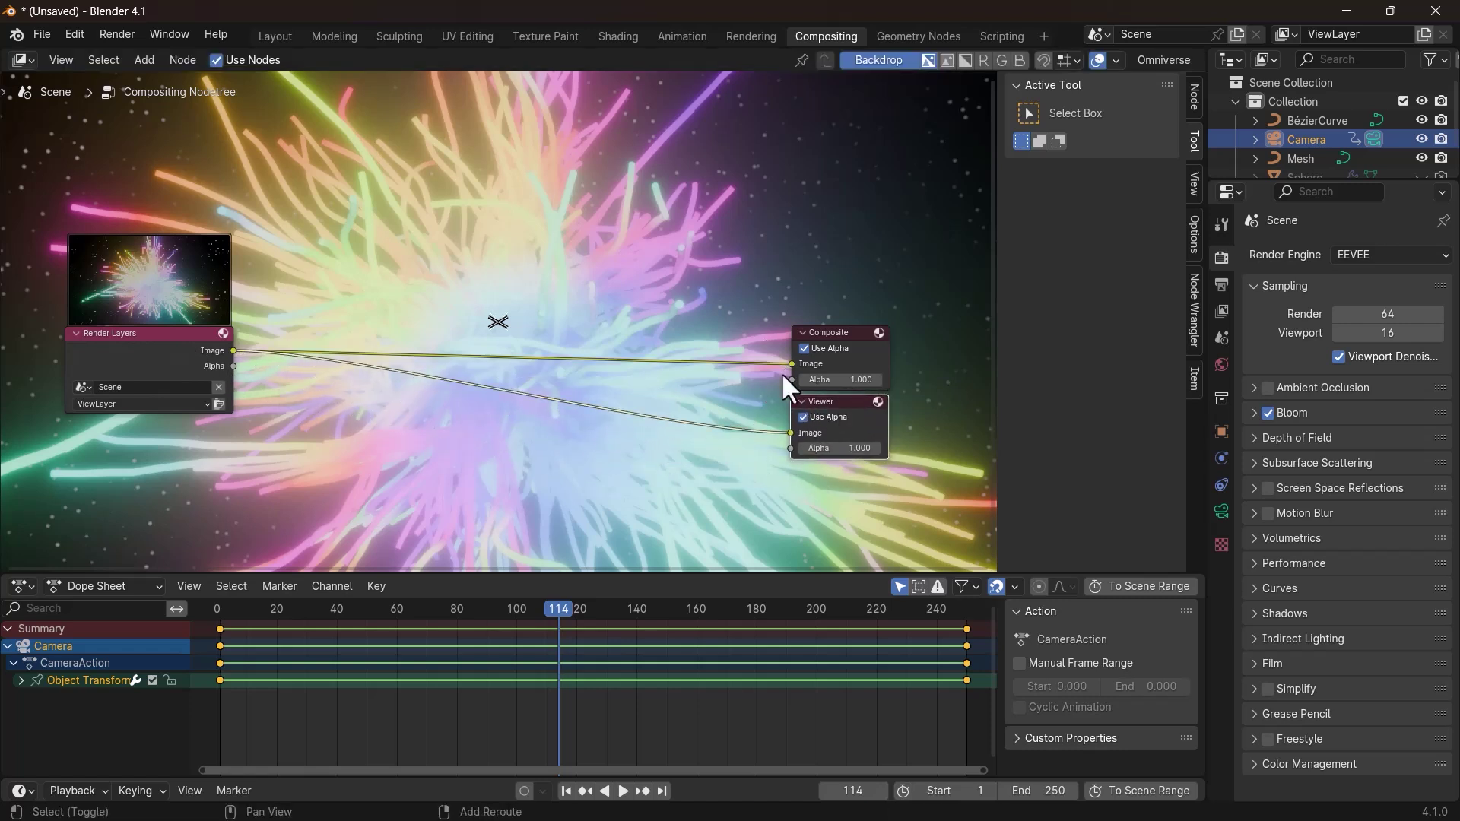
right_click_drag(758, 374, 750, 456, "shift")
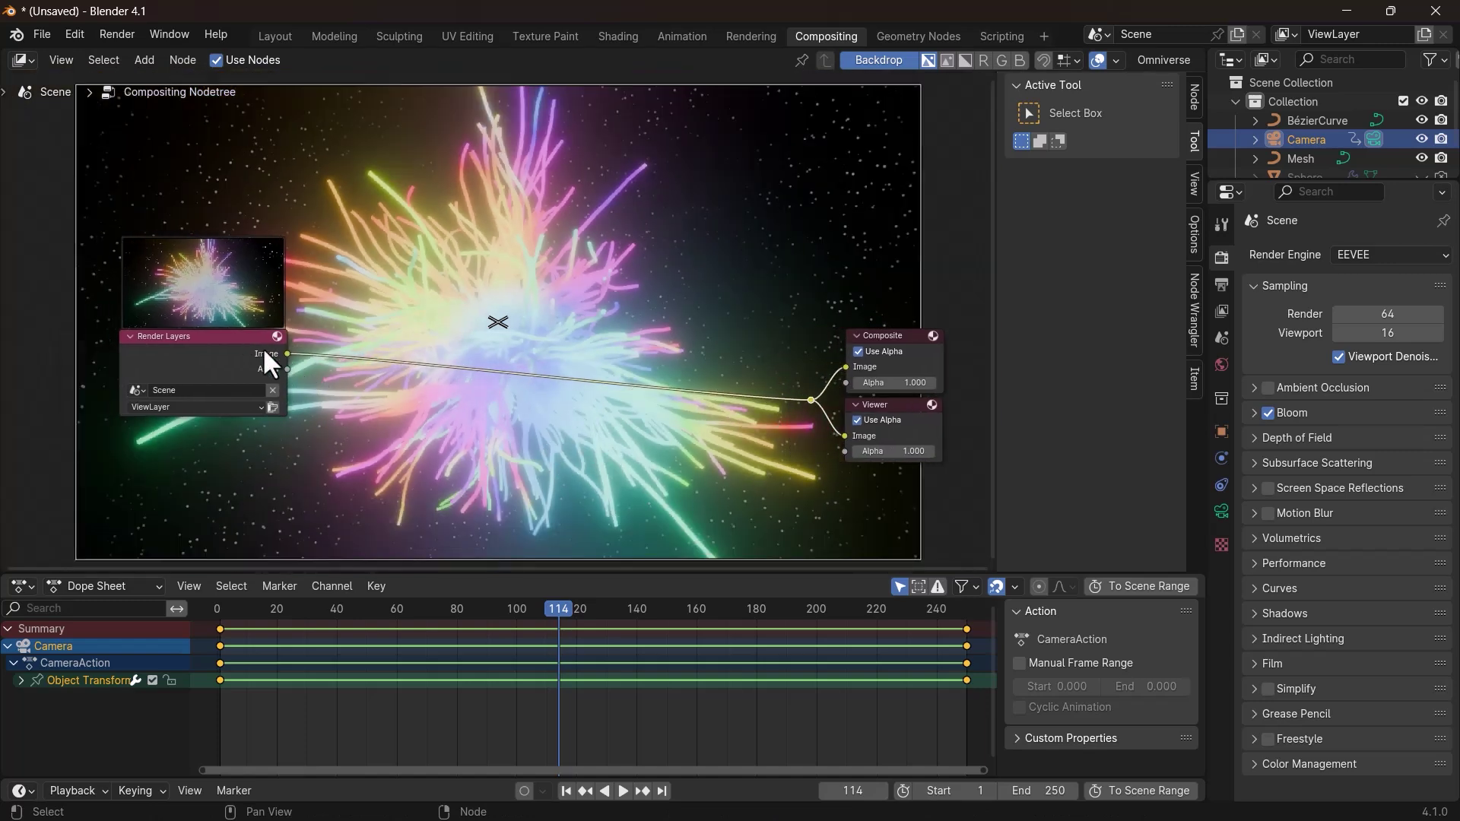
Insert a Glare node after Render Layers, using Streaks at High quality.
key("shift+a")
type("glare")
key("Return")
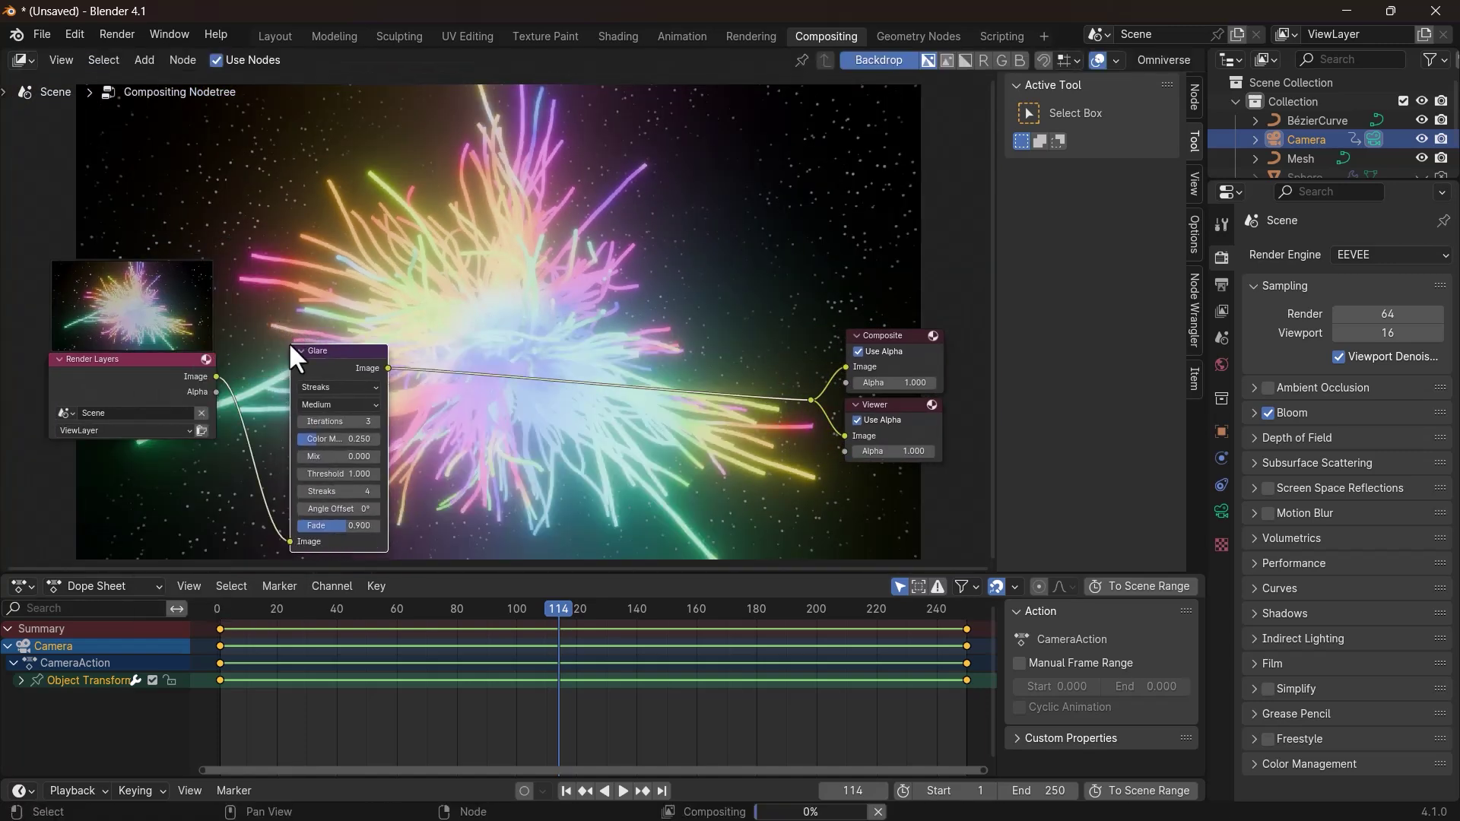
left_click(297, 359)
left_click(339, 405)
left_click(349, 390)
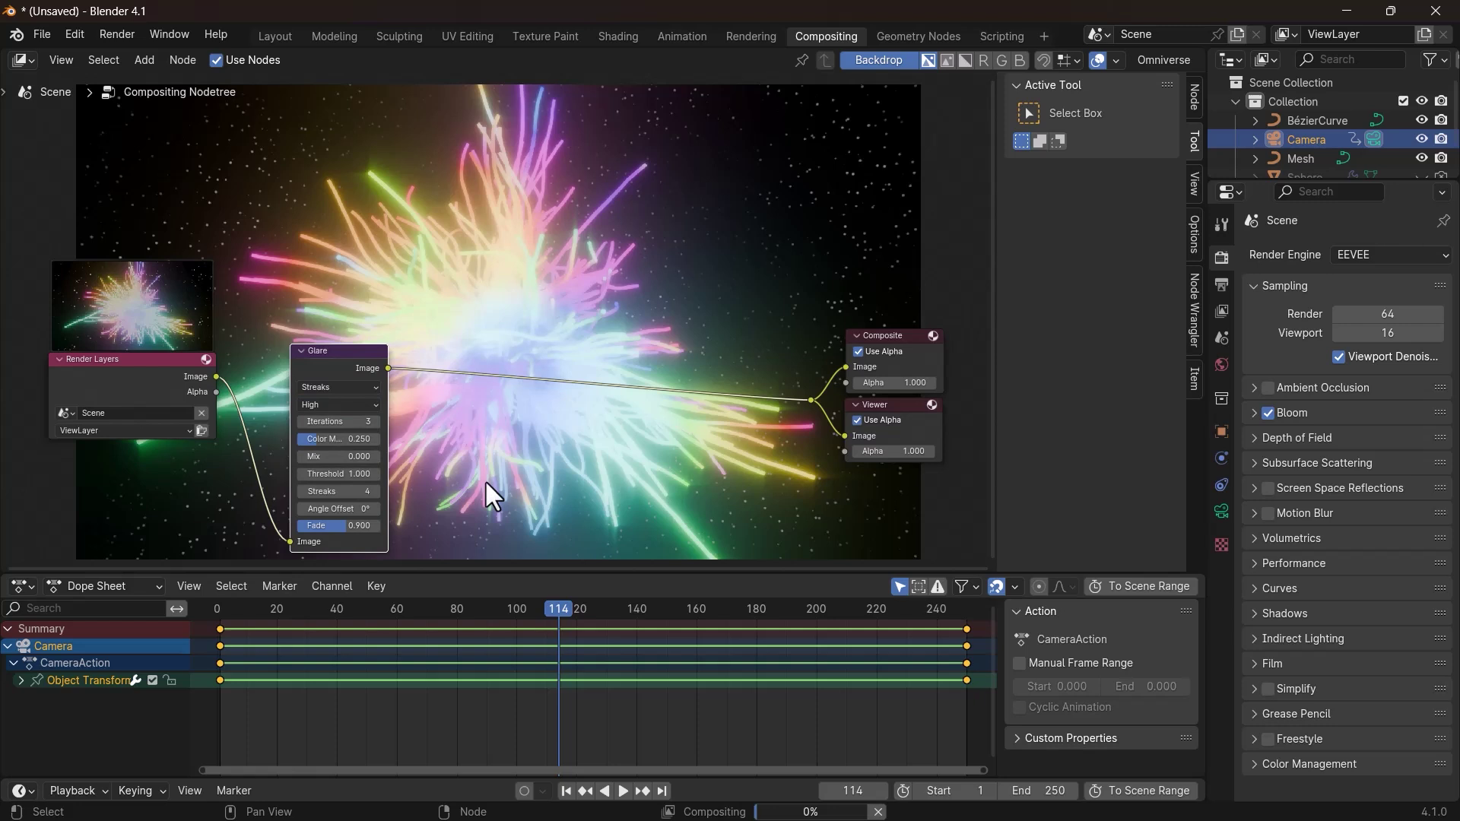
Duplicate the Glare node, place the copy after the first one and set it to Fog Glow.
key("shift+d")
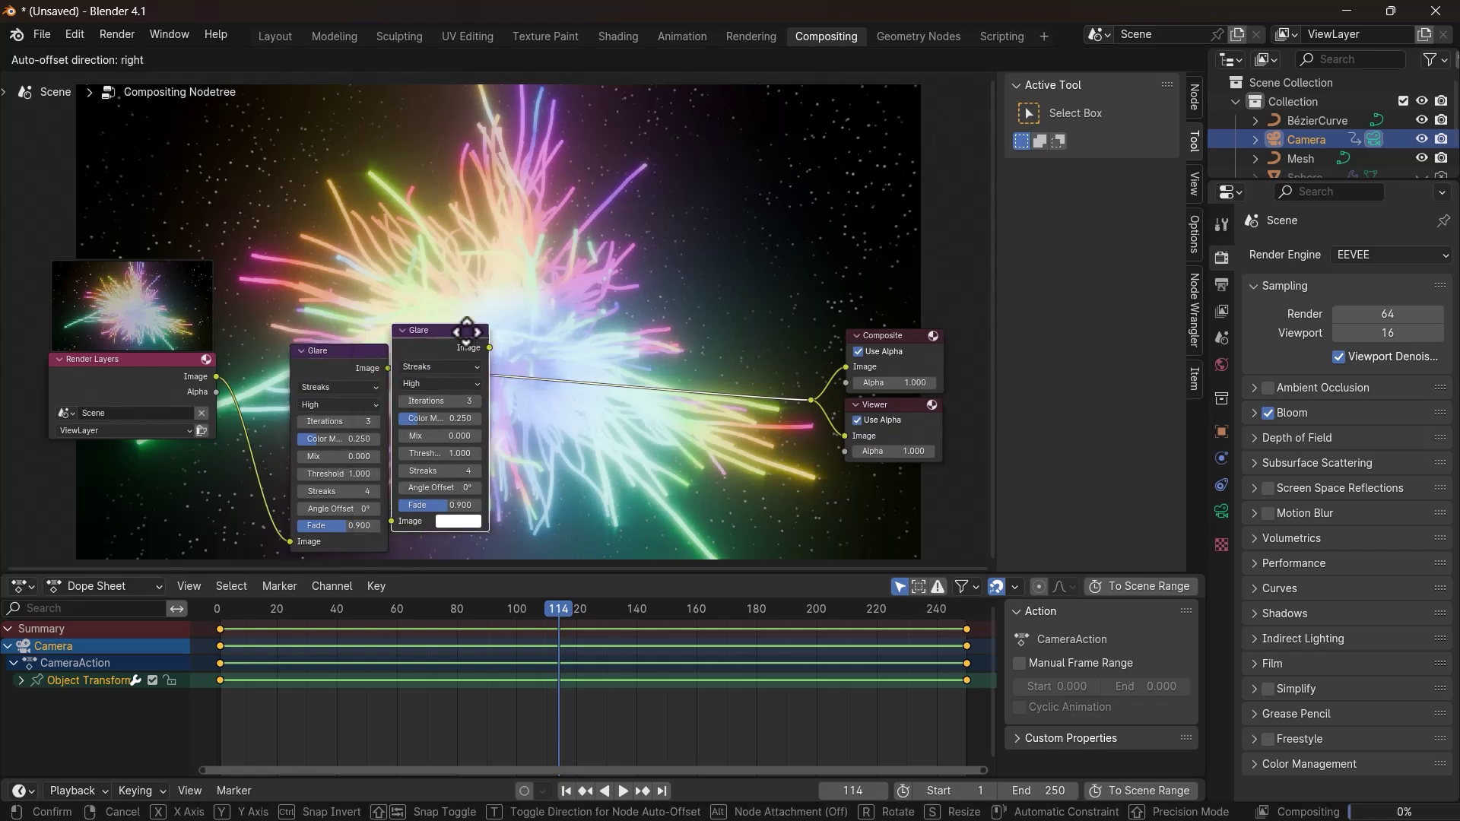
left_click(503, 343)
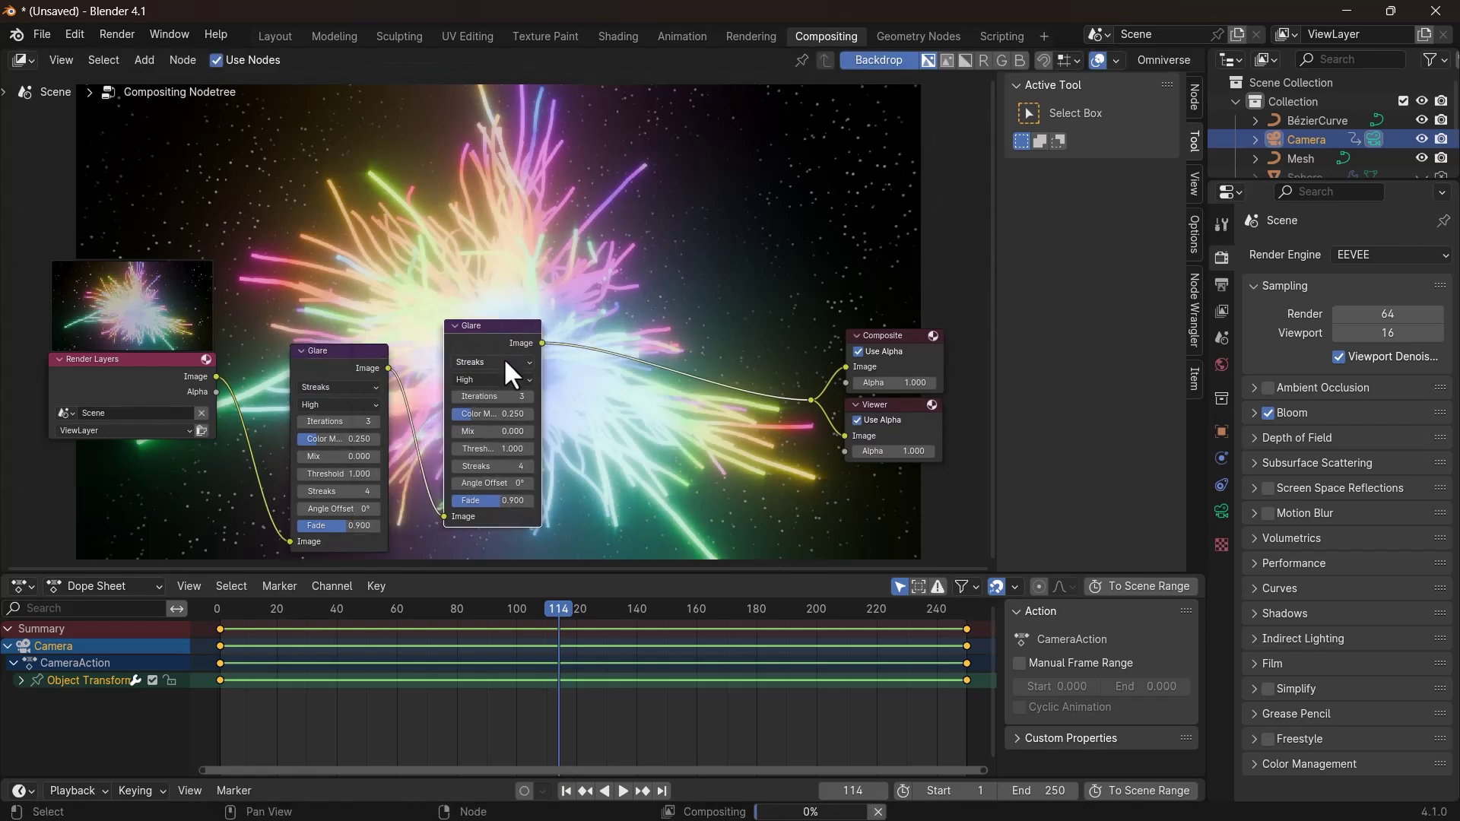
left_click(503, 360)
left_click(486, 425)
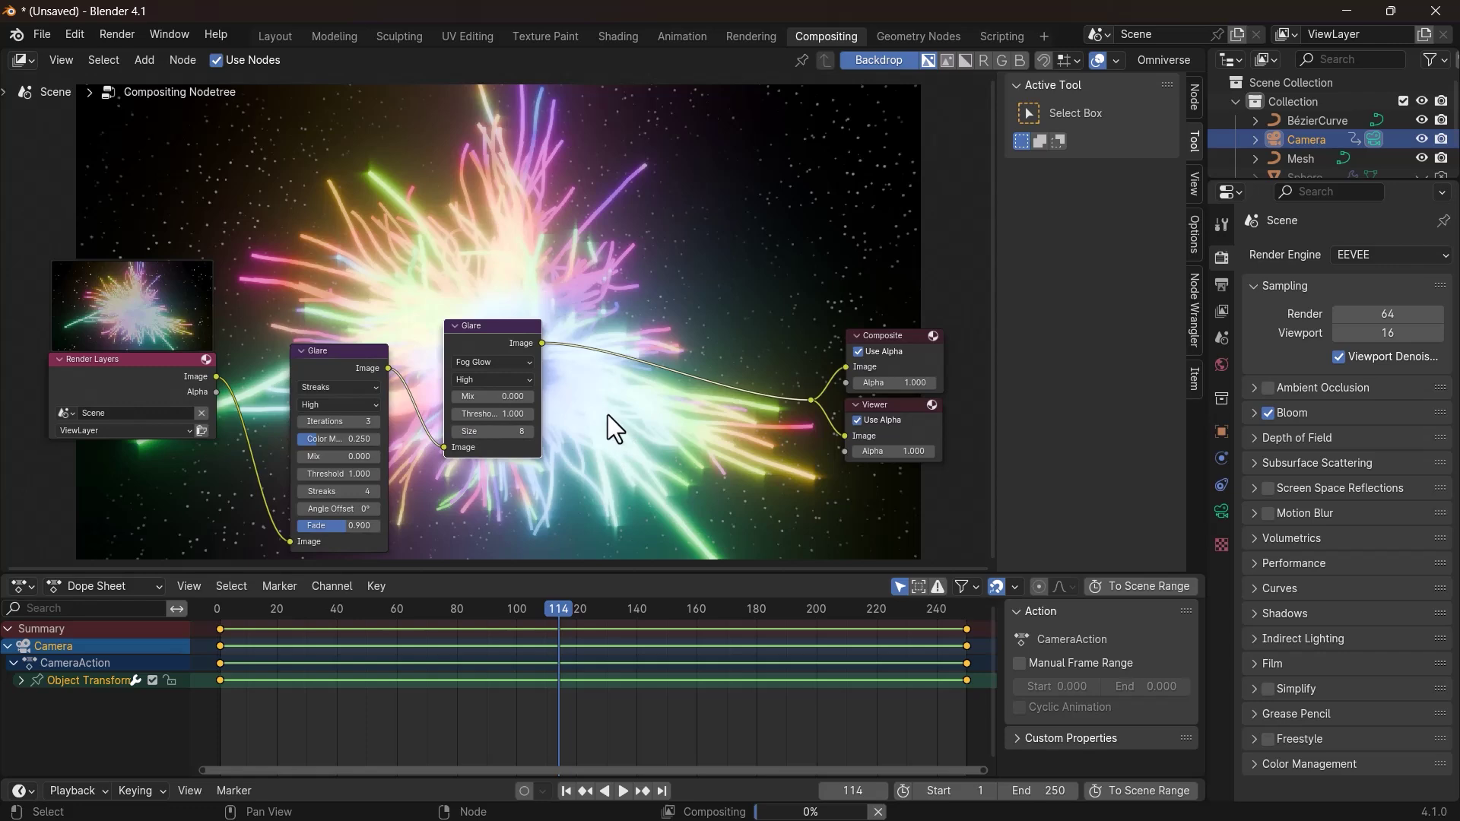
Insert a Lens Distortion node after the Fog Glow Glare, with Distortion and Dispersion both at 0.100.
key("shift+a")
left_click(472, 360)
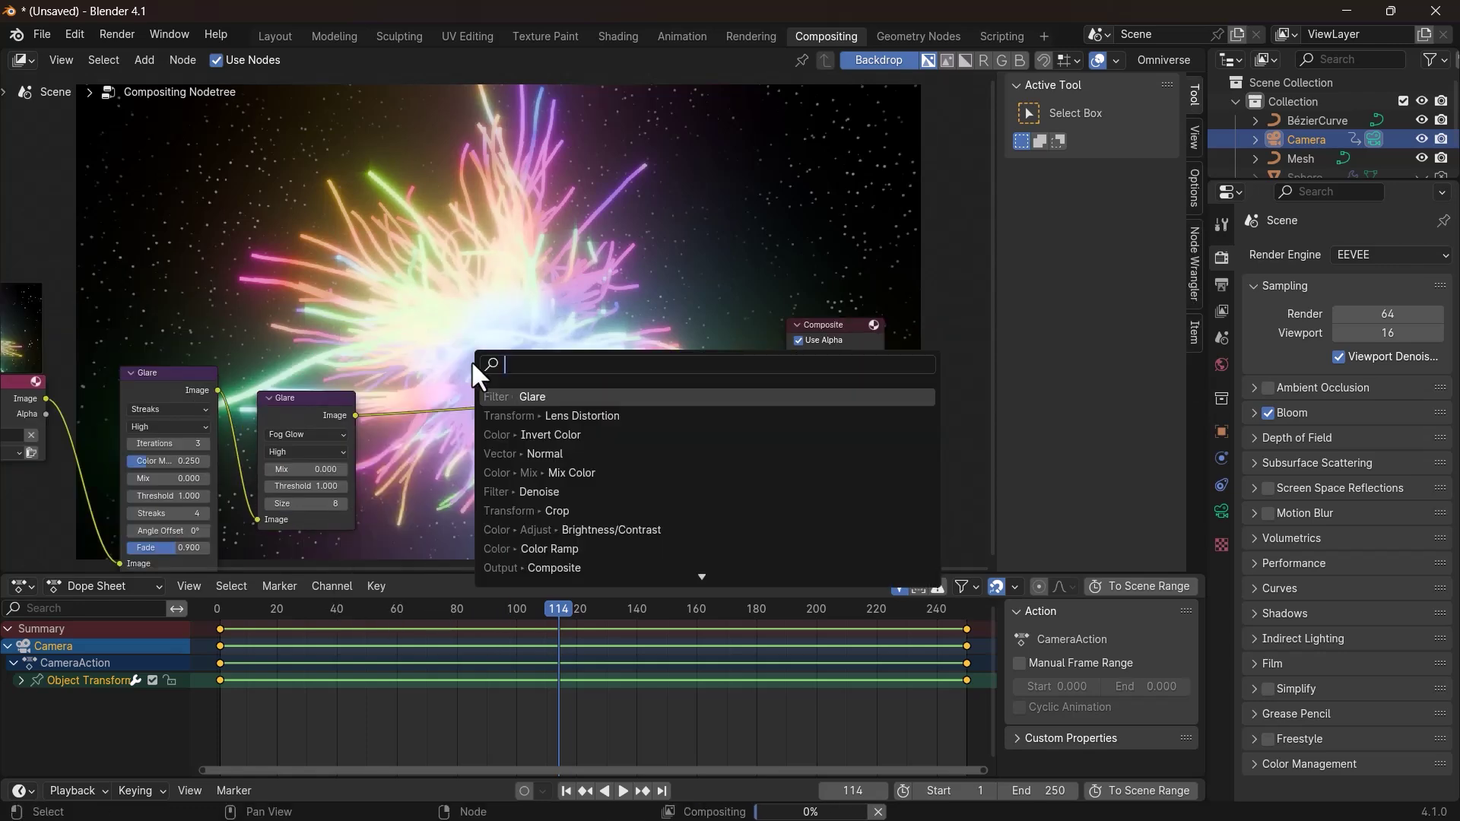
type("l")
key("Return")
left_click(500, 358)
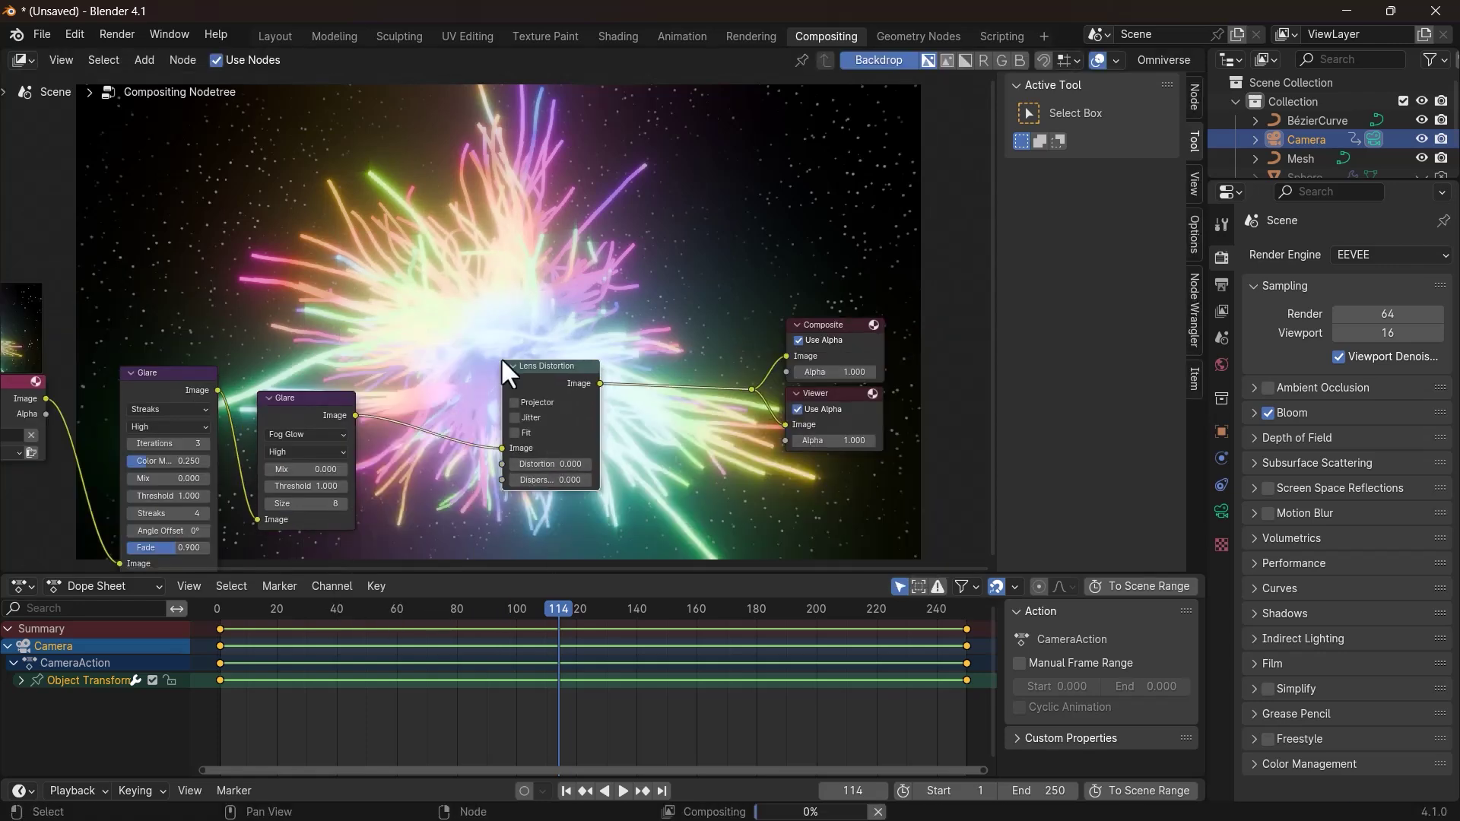
mouse_move(584, 464)
left_mouse_down()
mouse_move(601, 464)
mouse_move(587, 492)
left_mouse_up()
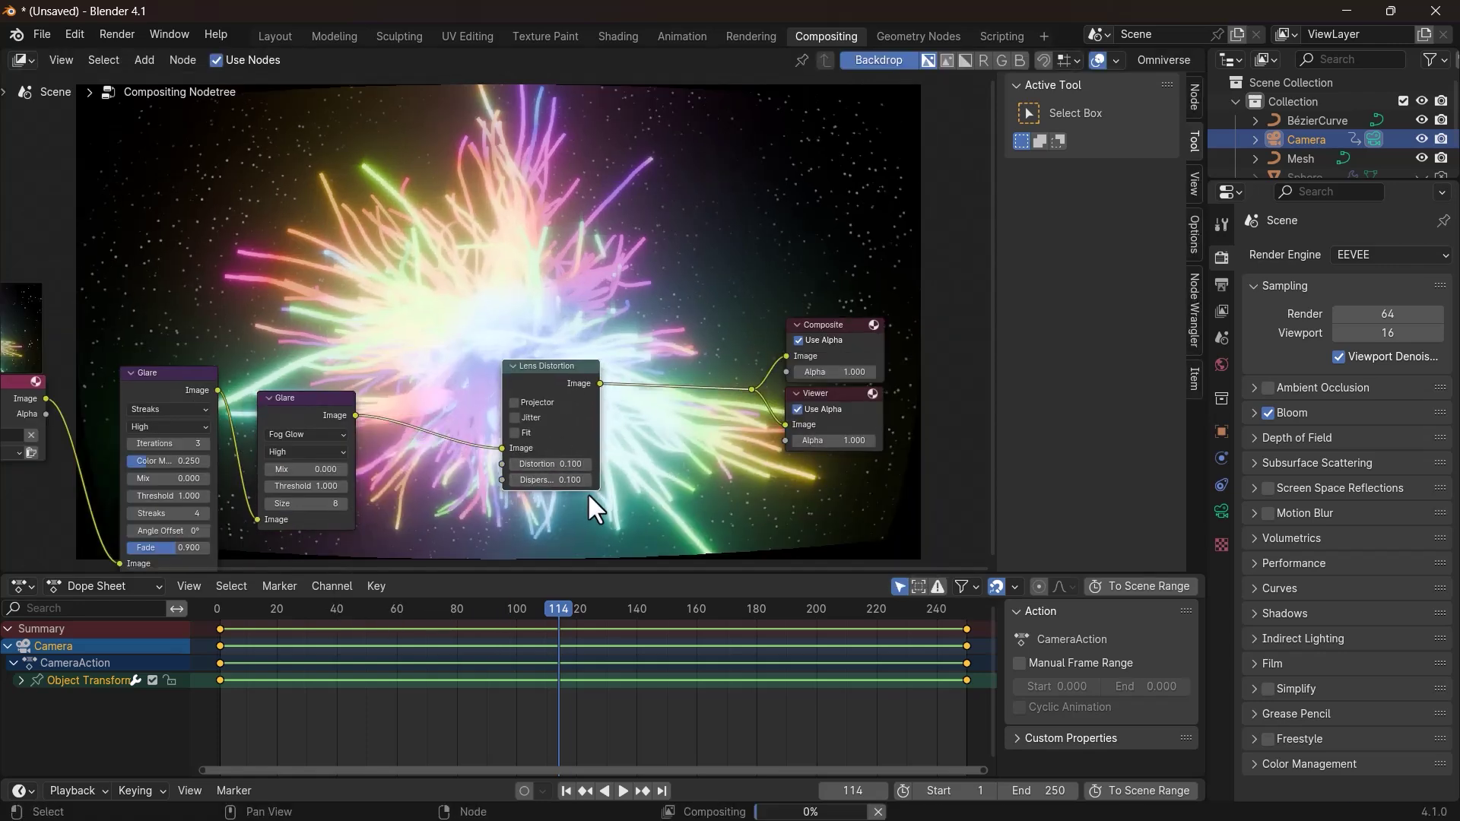
Return to the Layout workspace, render frame 114 with the compositing effects and inspect the image.
middle_click_drag(165, 126, 883, 555)
left_click(508, 410)
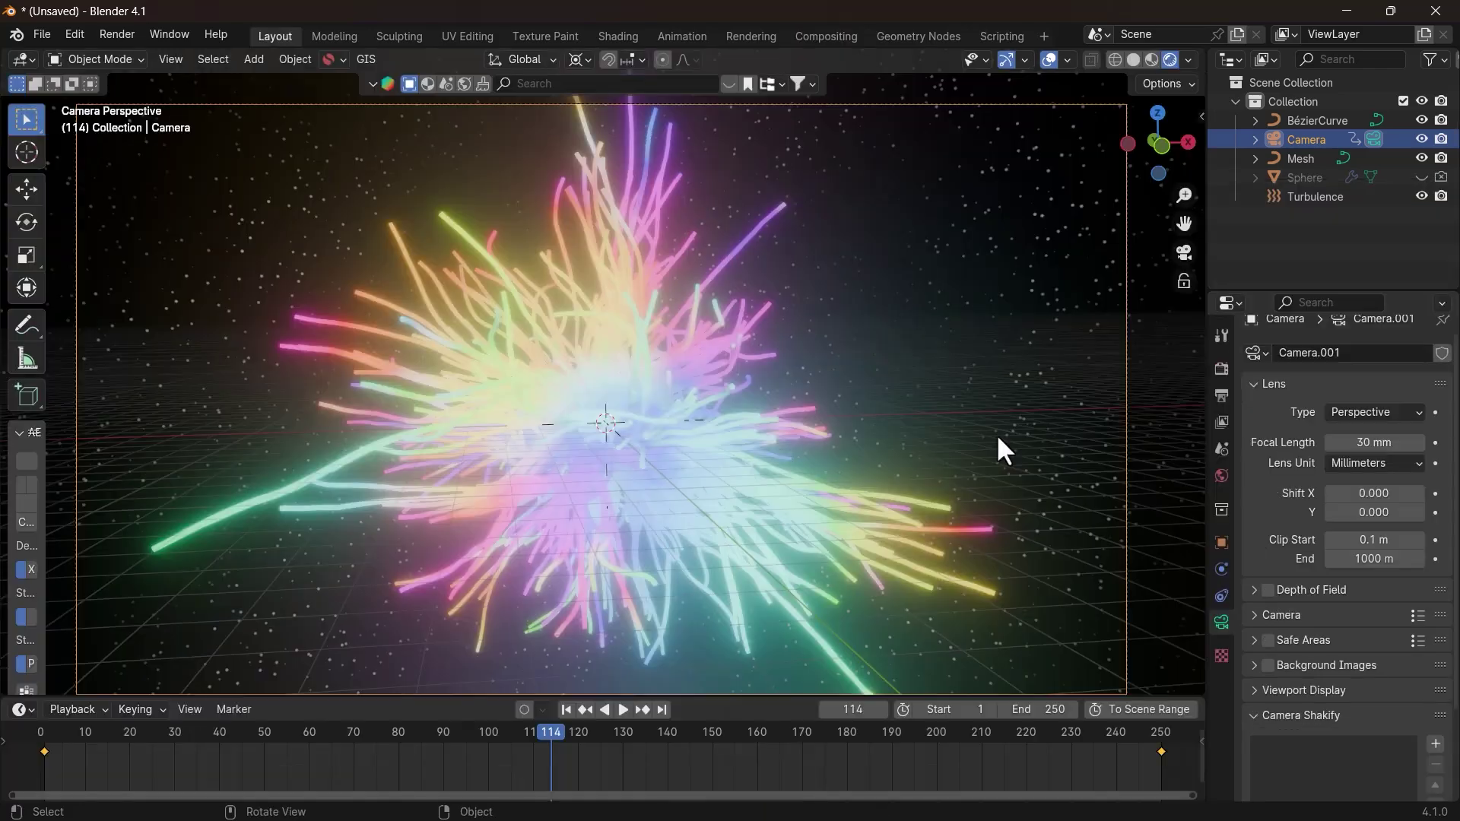
key("F12")
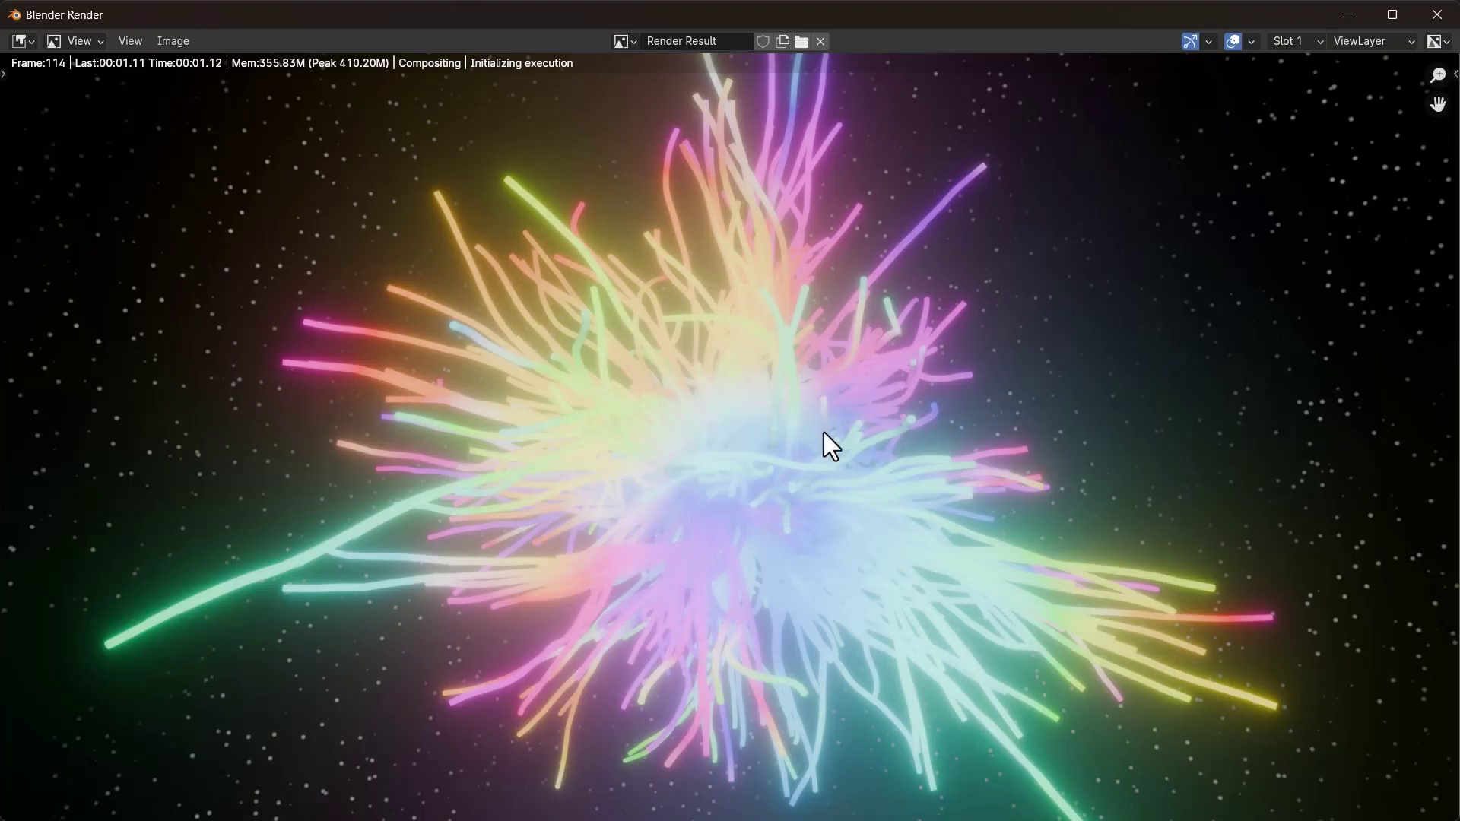
scroll(771, 394, "down", 3)
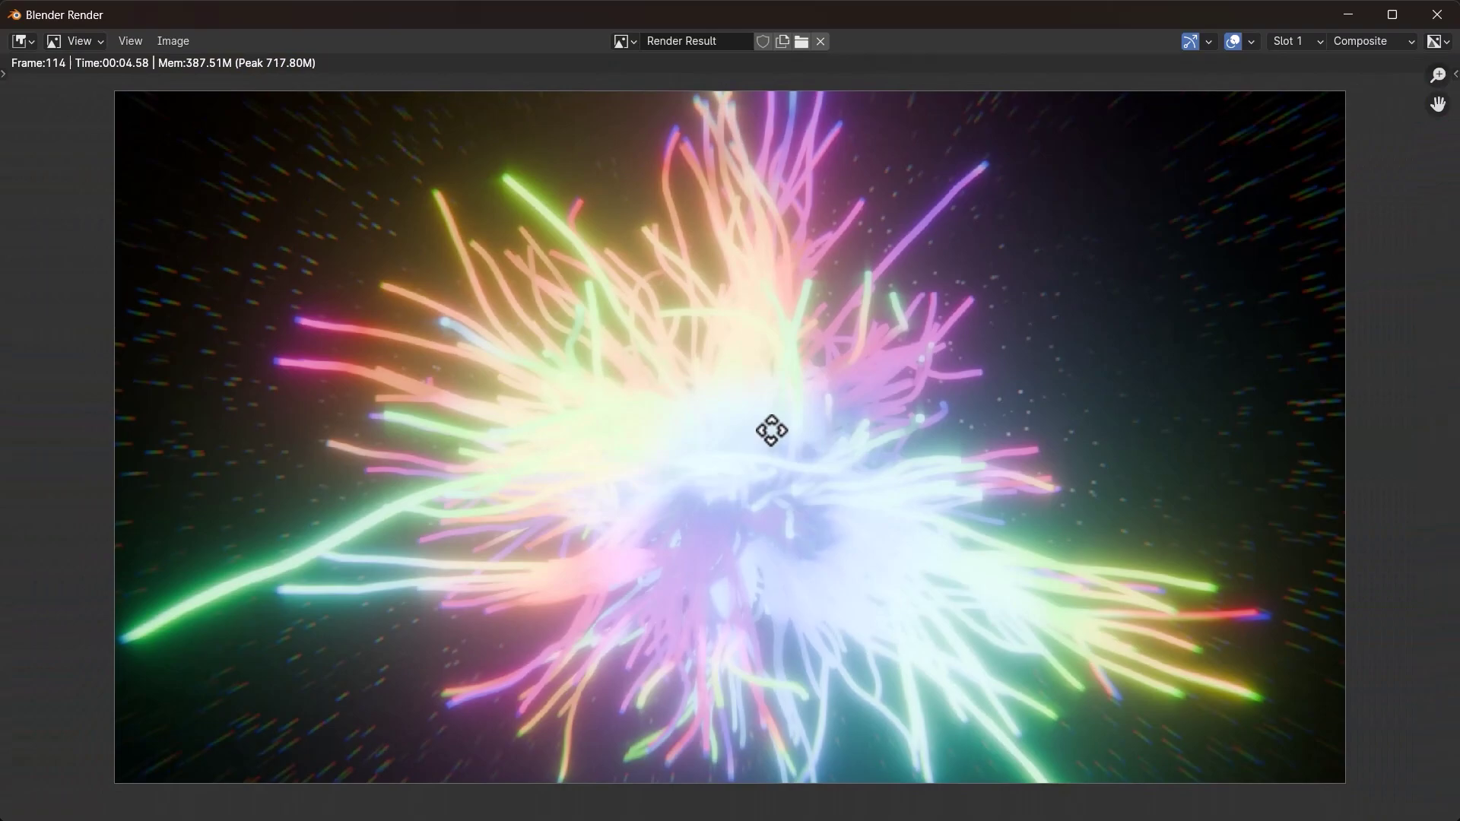
left_click(1436, 15)
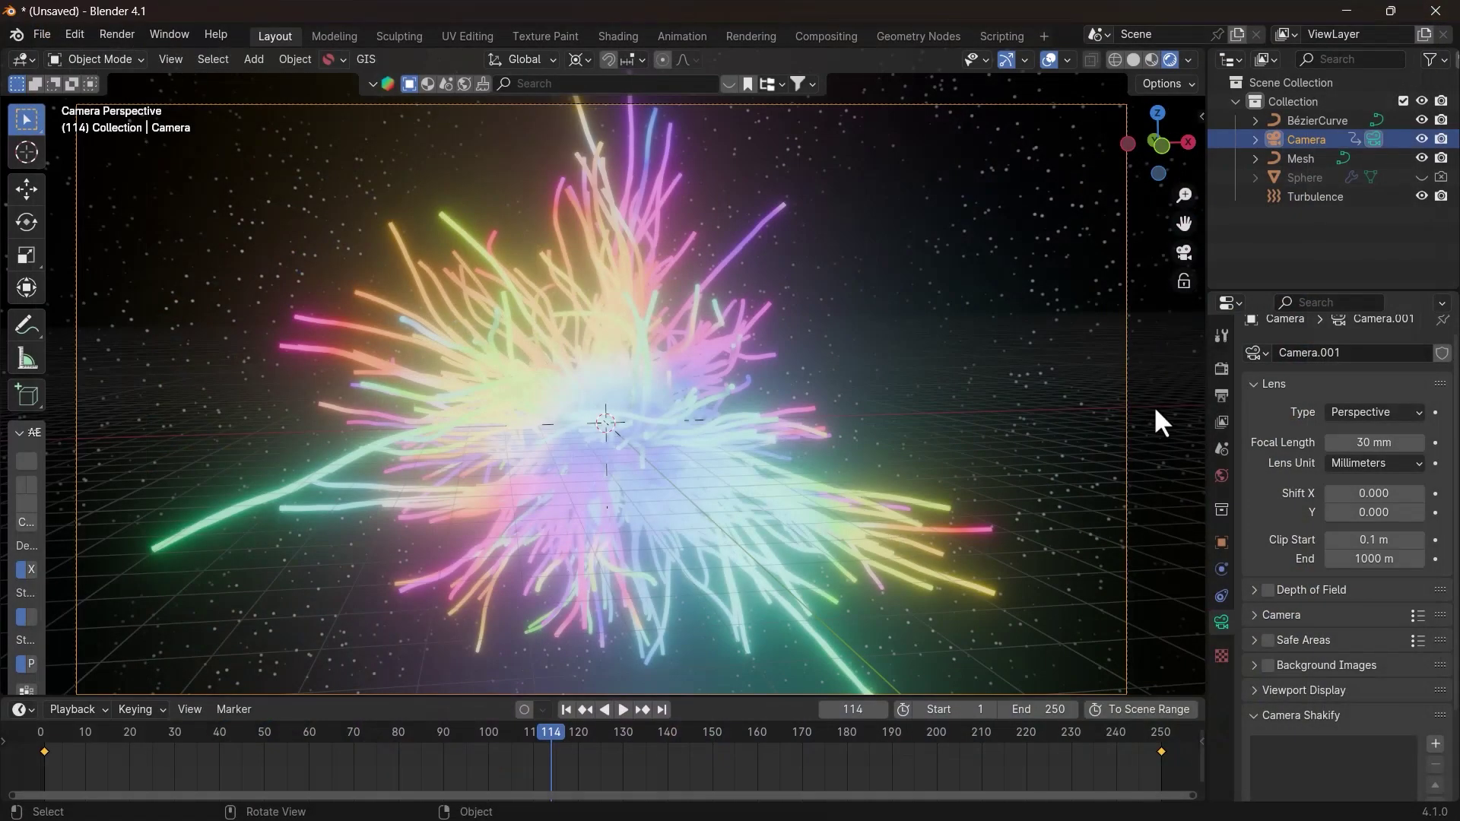
Set the camera's Focal Length to 20 mm and render the frame again.
left_click(1367, 443)
type("20")
key("Return")
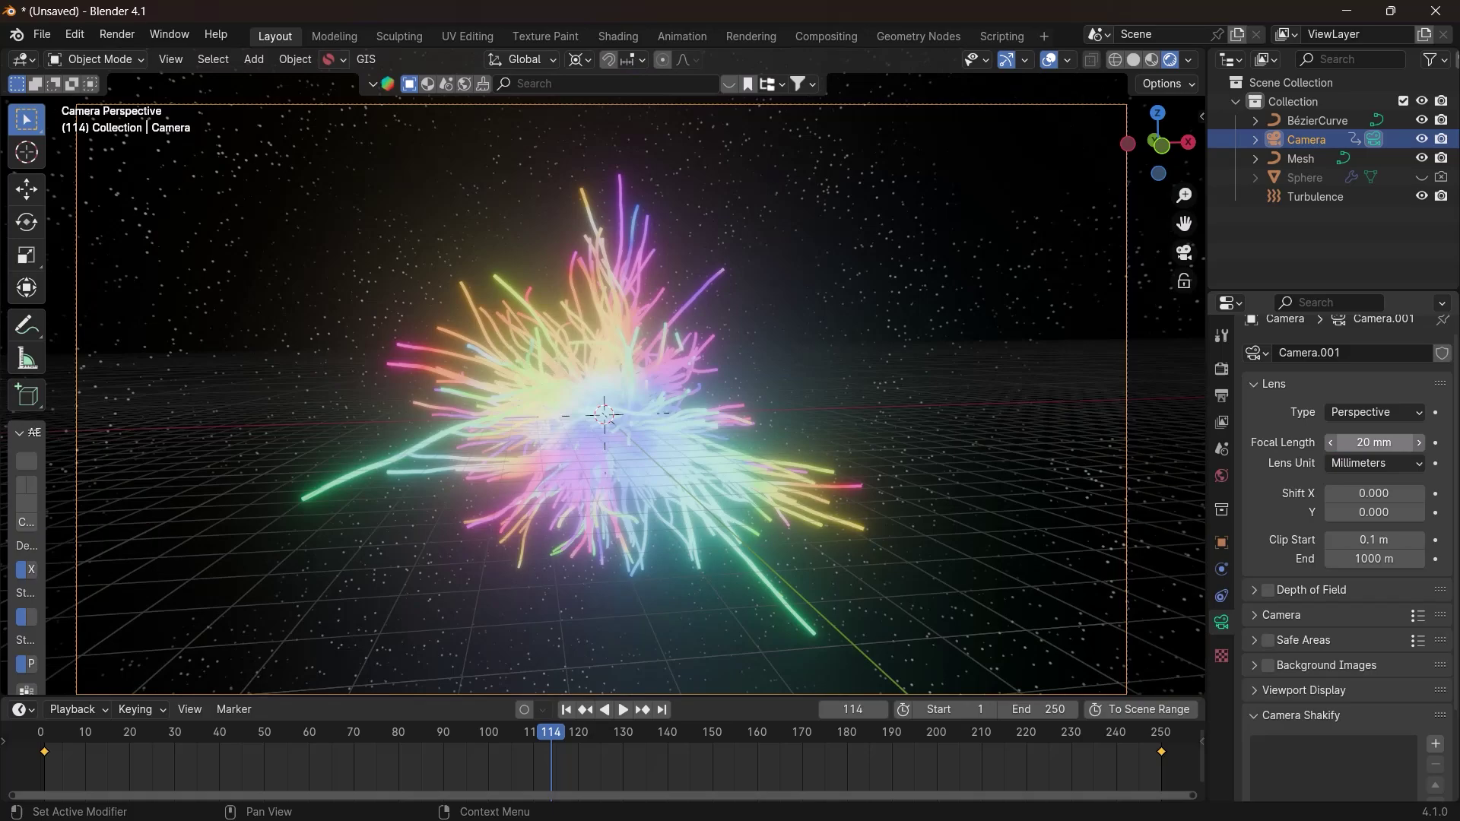
key("F12")
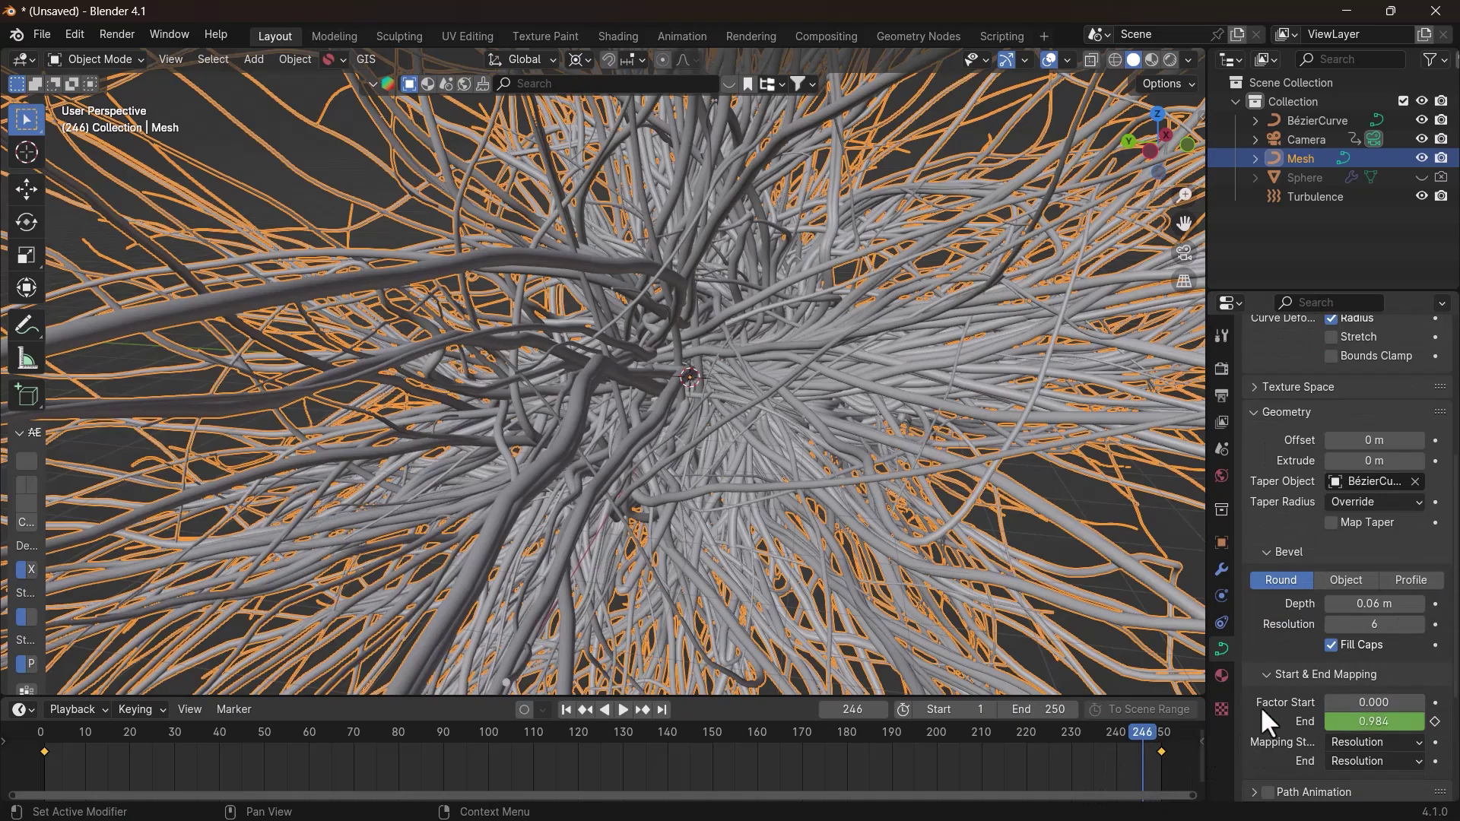
Move the last keyframe of the Mesh curve's bevel End factor to frame 125.
middle_click_drag(1260, 707, 1248, 640)
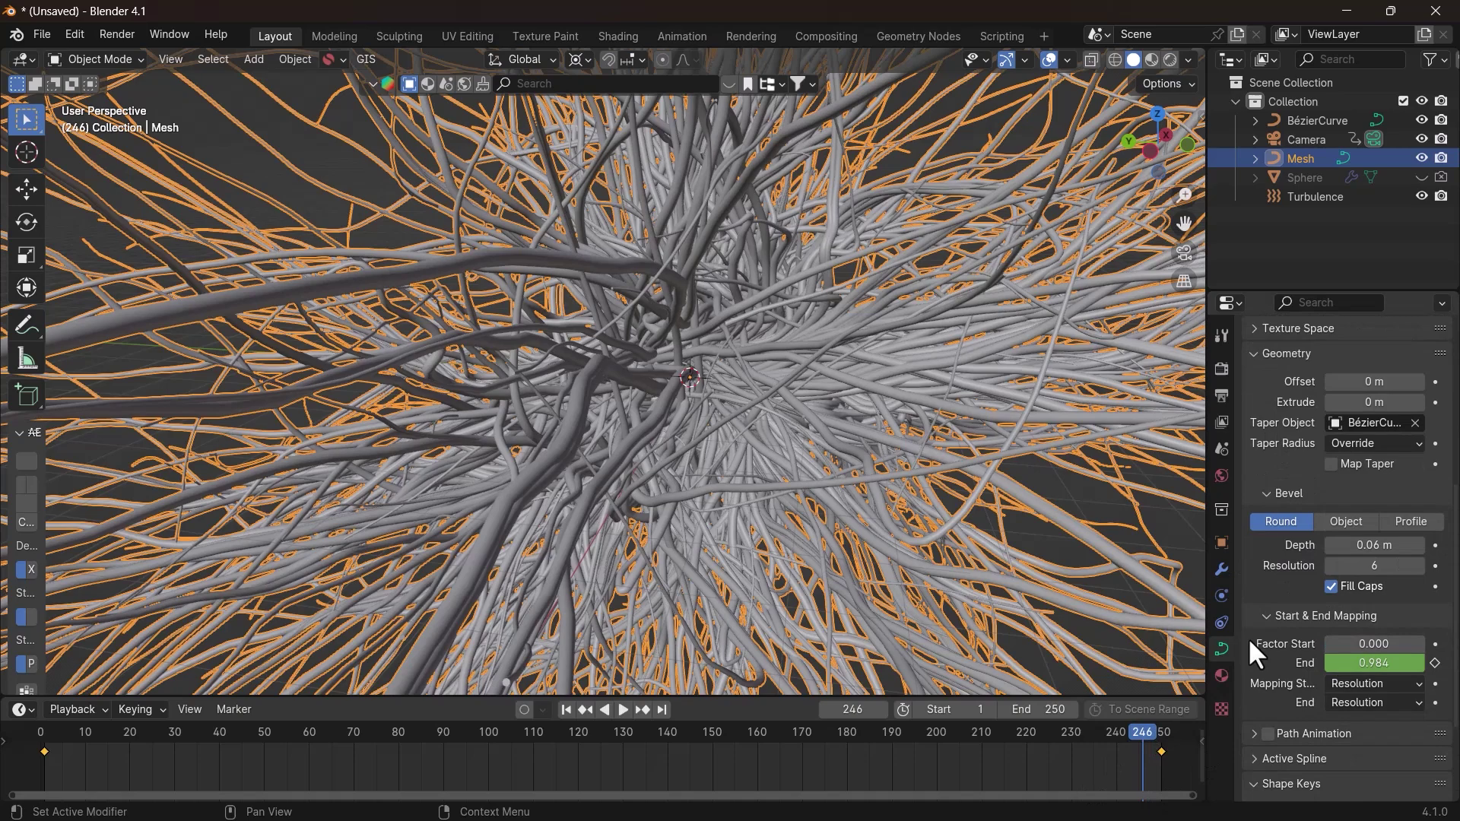
left_click_drag(1161, 758, 618, 764)
left_click(560, 734)
left_click_drag(546, 727, 597, 733)
Play the strand growth from the first frame to check its speed, then stop at frame 125.
middle_click_drag(722, 395, 613, 634, "ctrl")
key("shift+Left")
key("space")
left_click(614, 634)
scroll(625, 581, "up", 10)
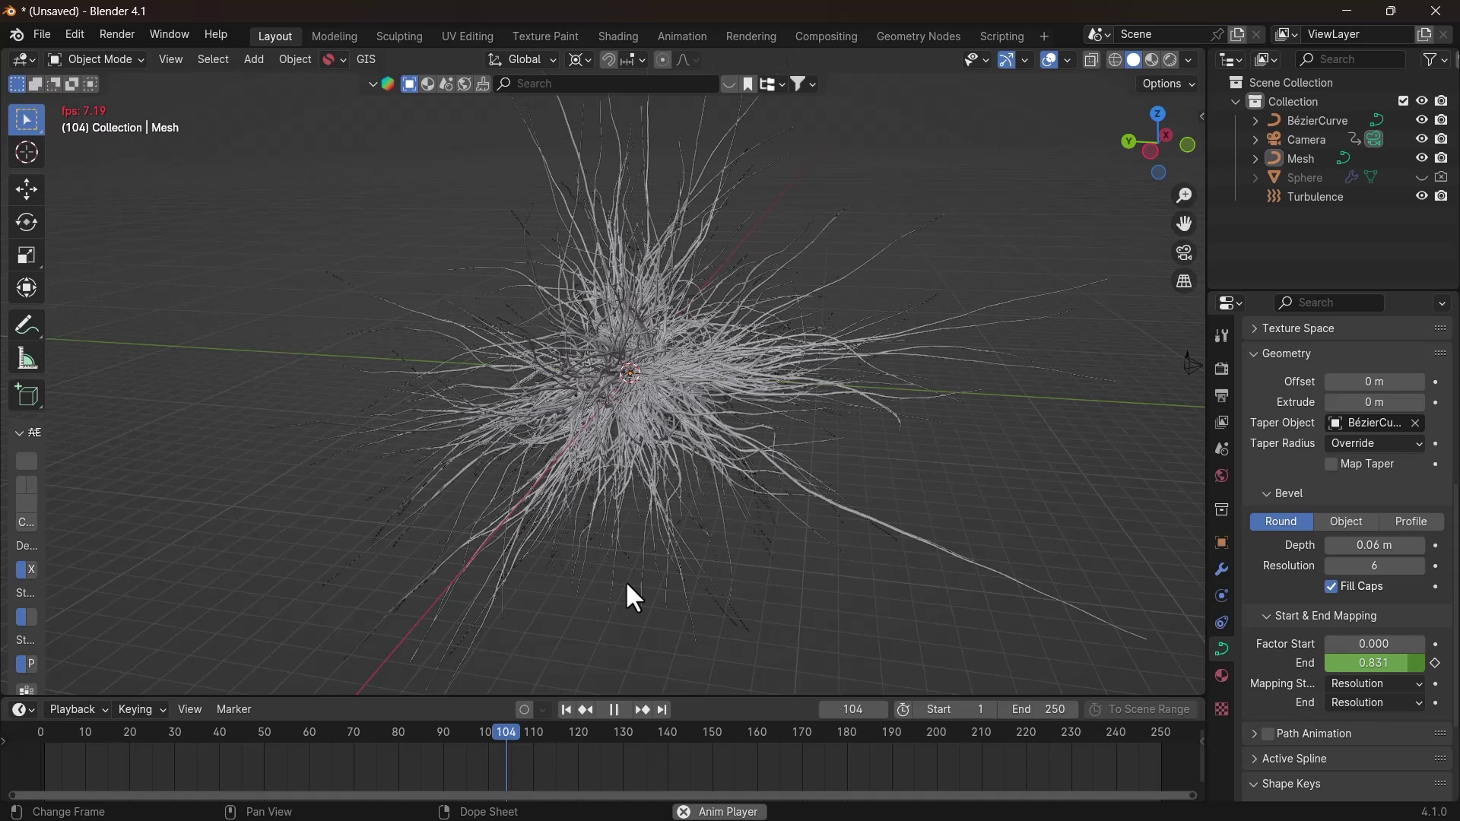
left_click(601, 744)
key("space")
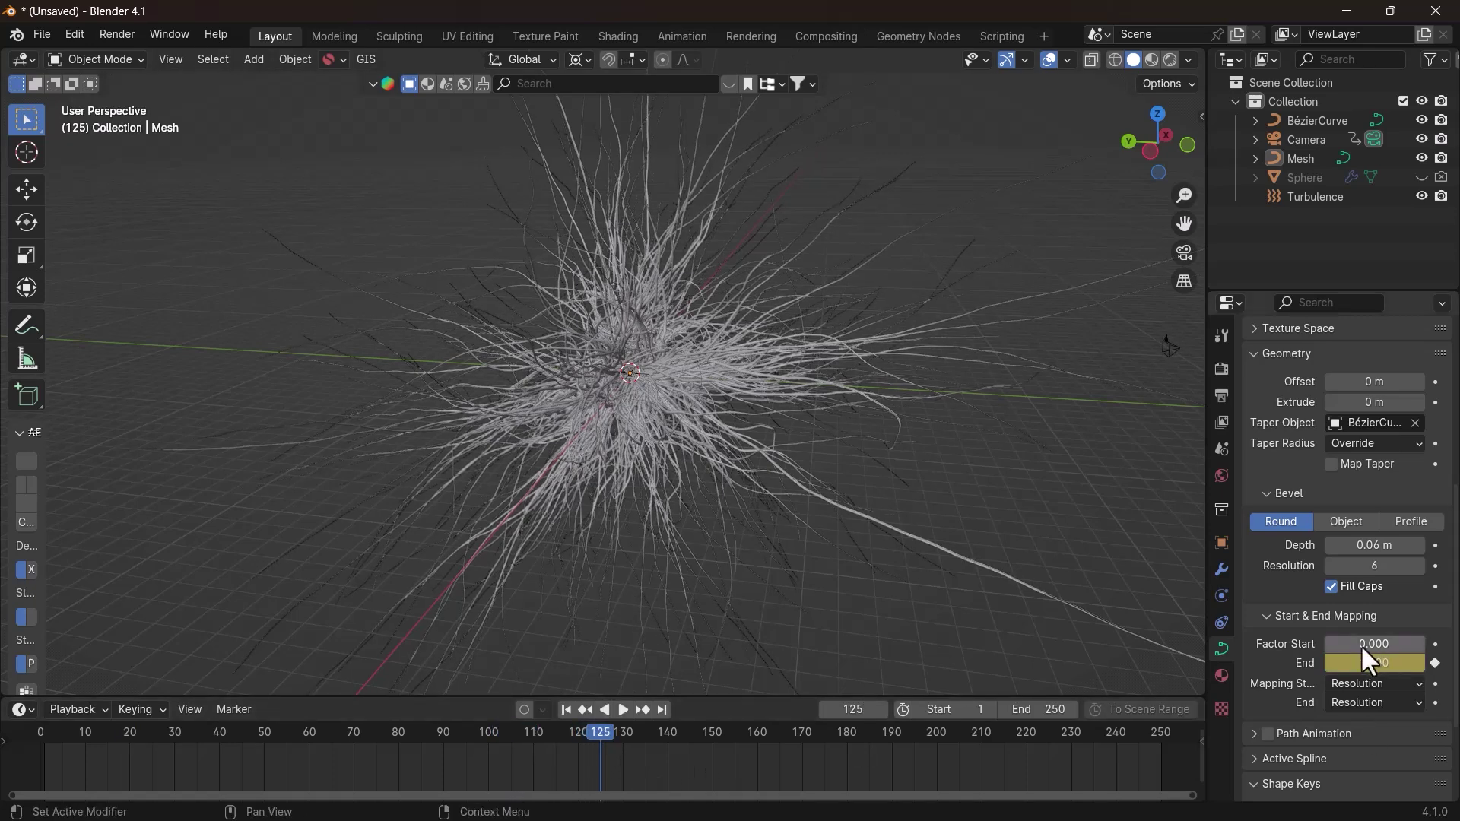
Keyframe the Mesh curve's bevel Factor Start at 0 on frame 125 and at 1 on frame 250.
key("i")
key("shift+Right")
left_click_drag(1361, 644, 1424, 644)
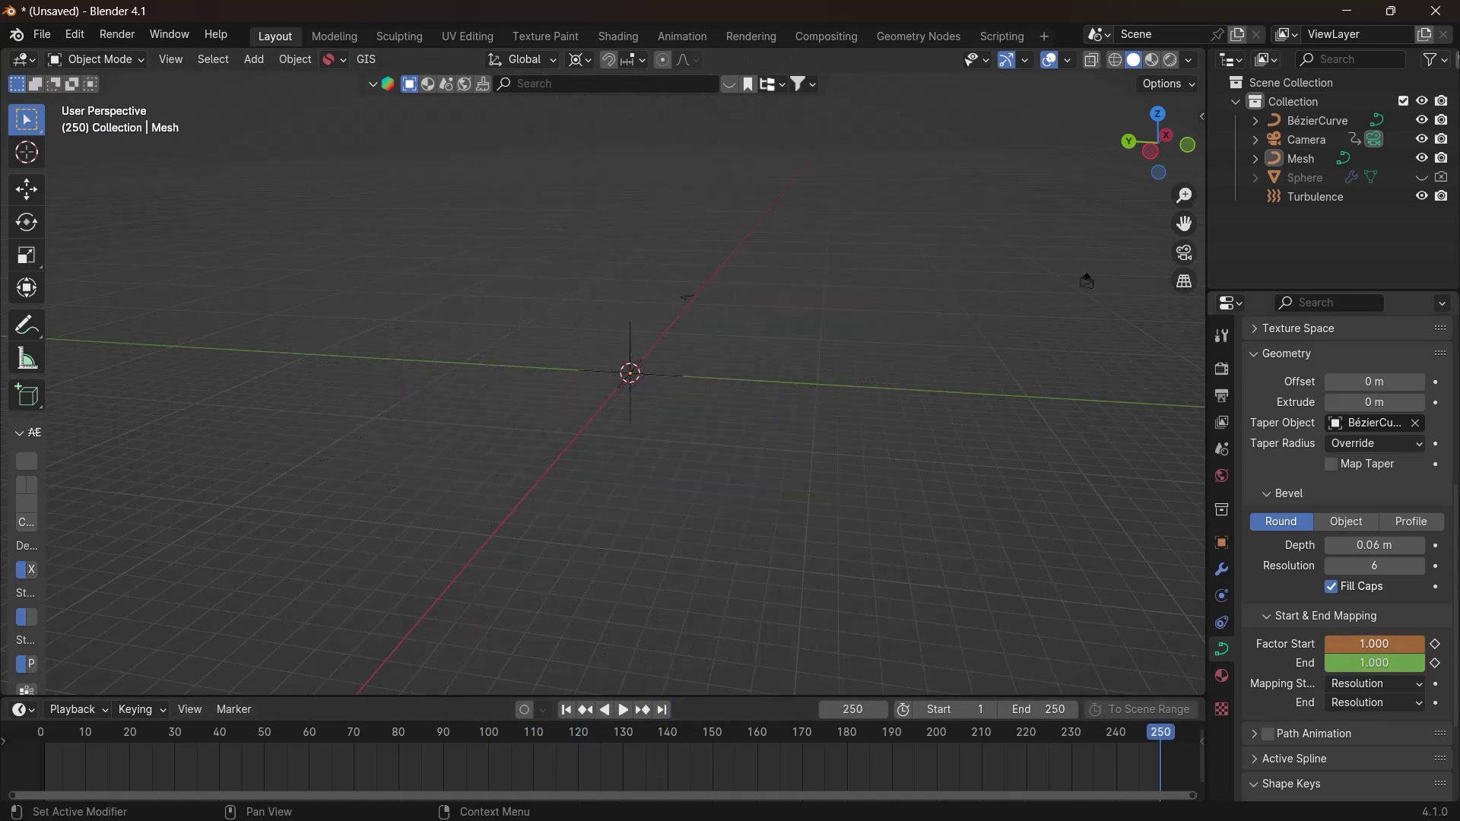
key("i")
Play the animation from the first frame to check how the strands grow and disappear.
left_click(565, 709)
key("space")
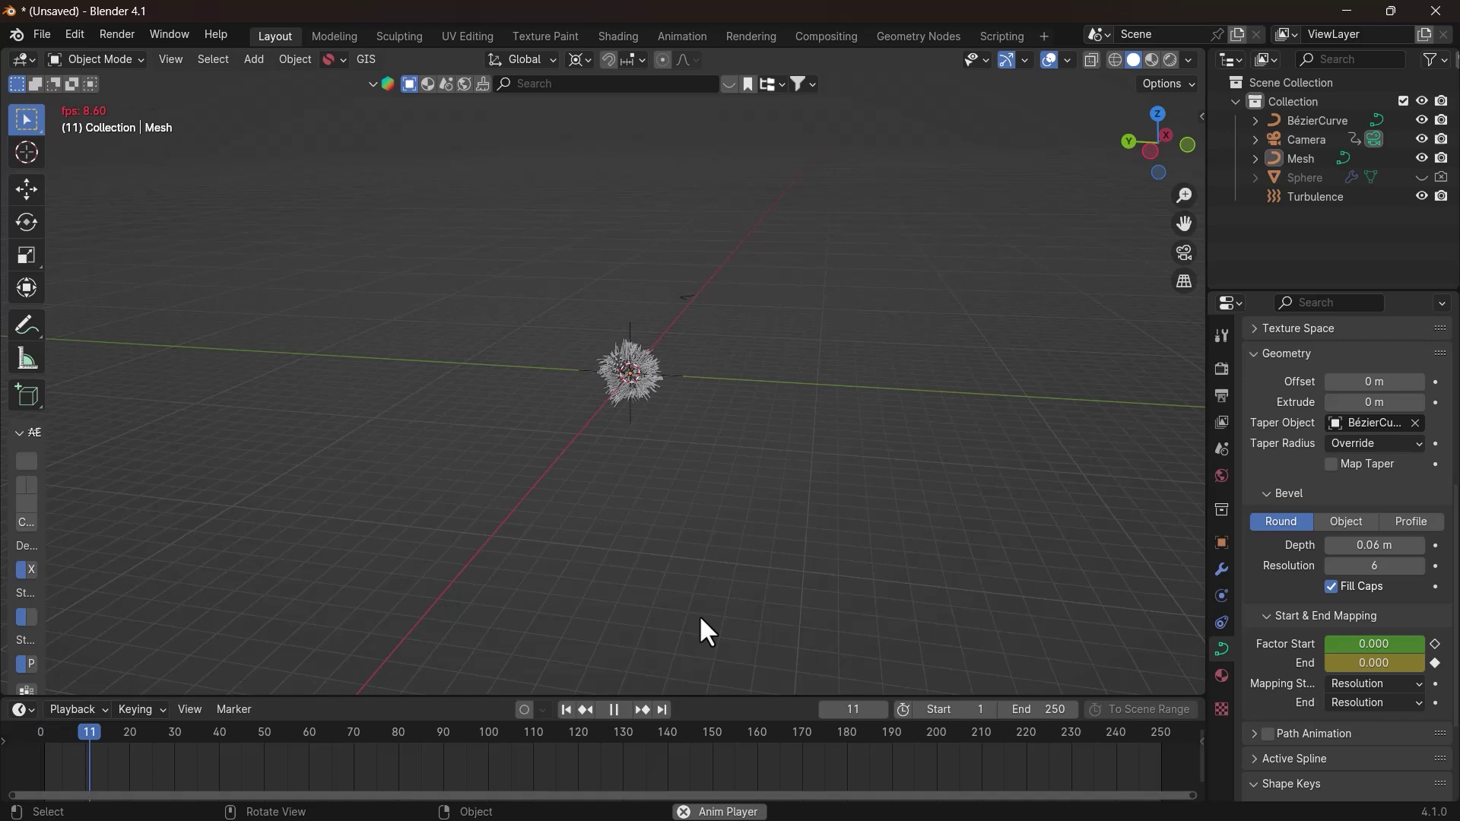
left_click(579, 735)
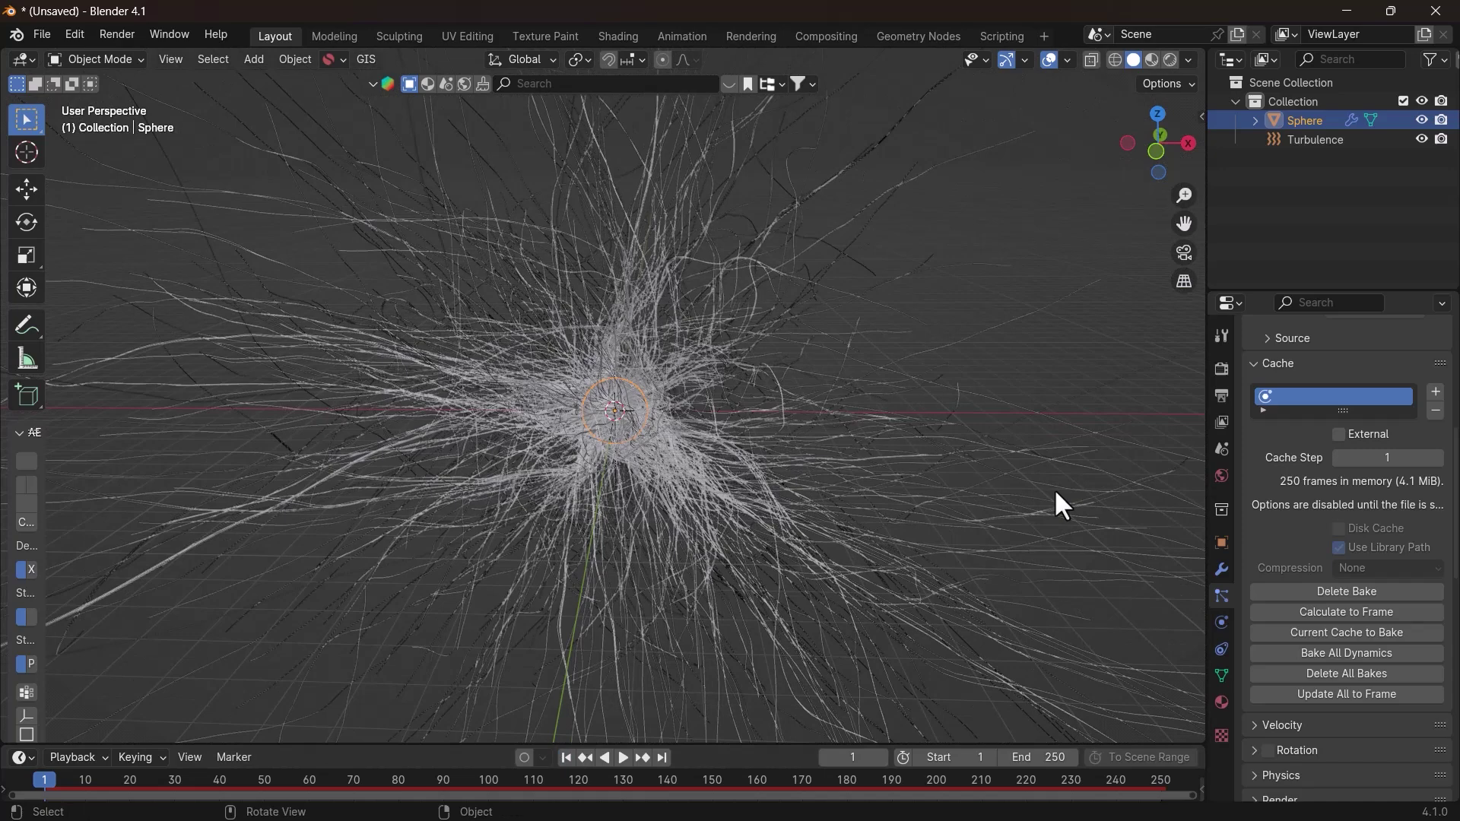
Convert the sphere's particle system modifier to a mesh.
left_click(1219, 570)
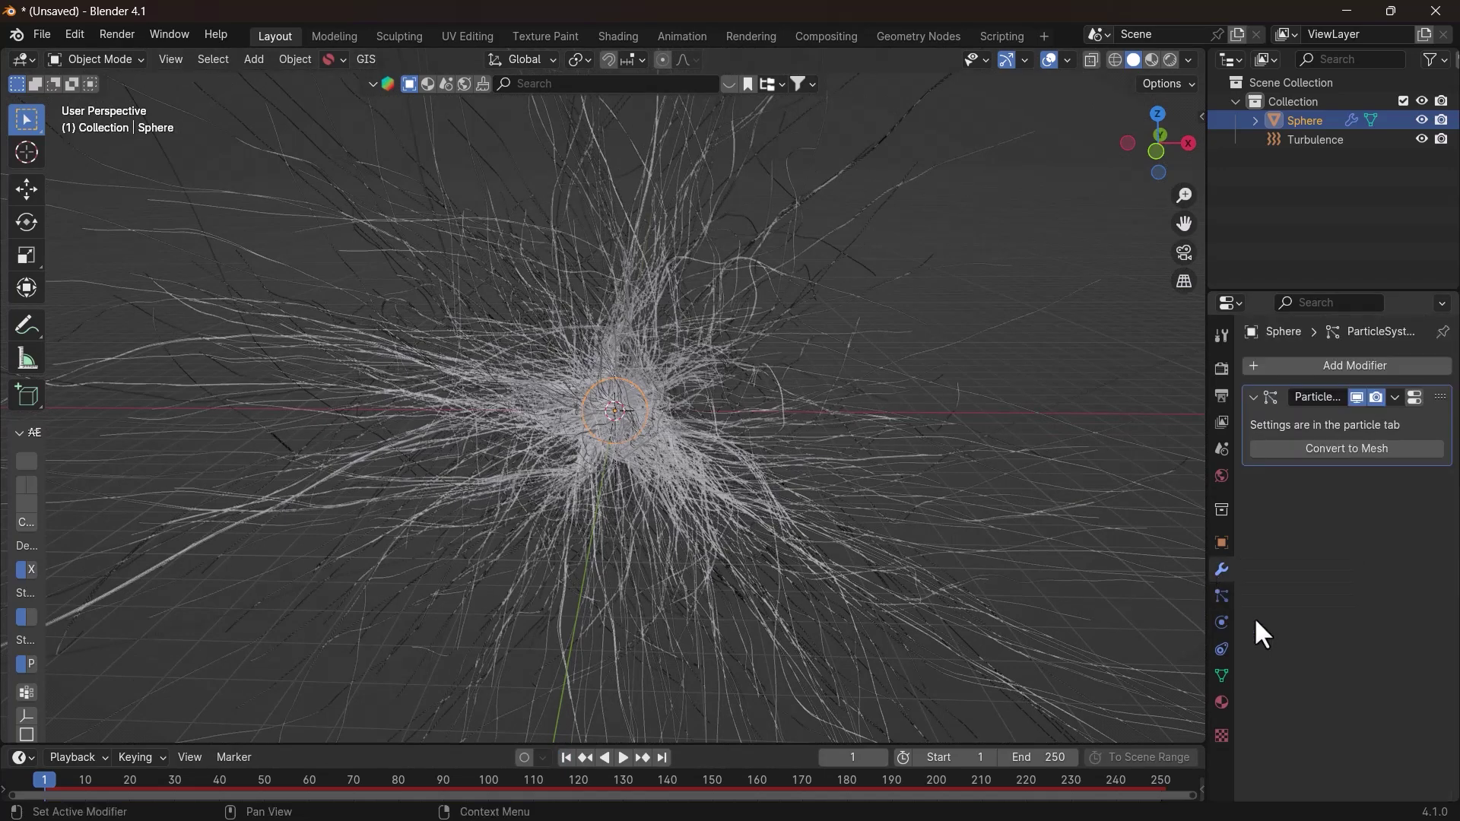
left_click(1338, 449)
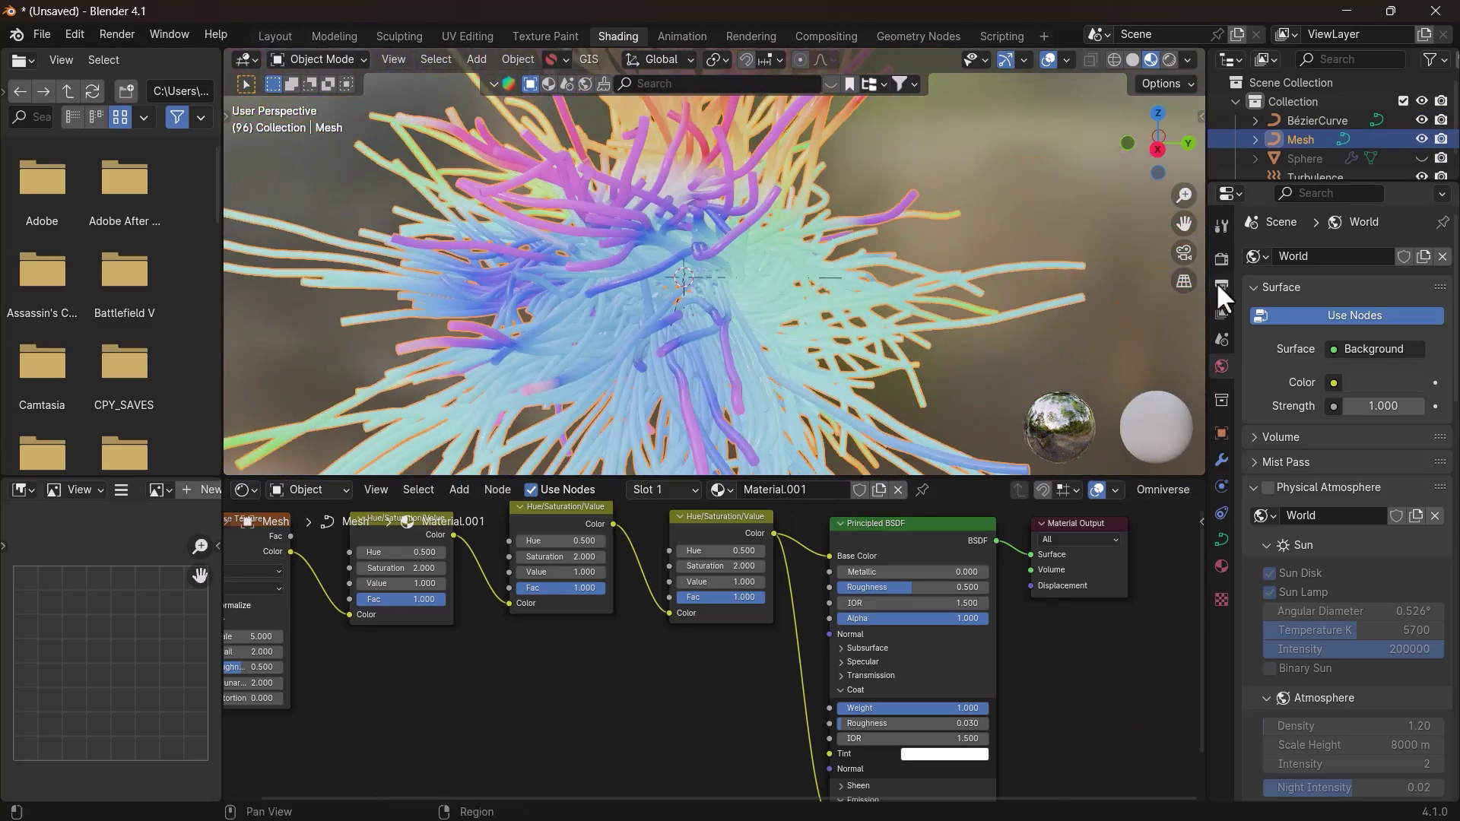
Enable Bloom in the scene's EEVEE render settings.
left_click(1221, 260)
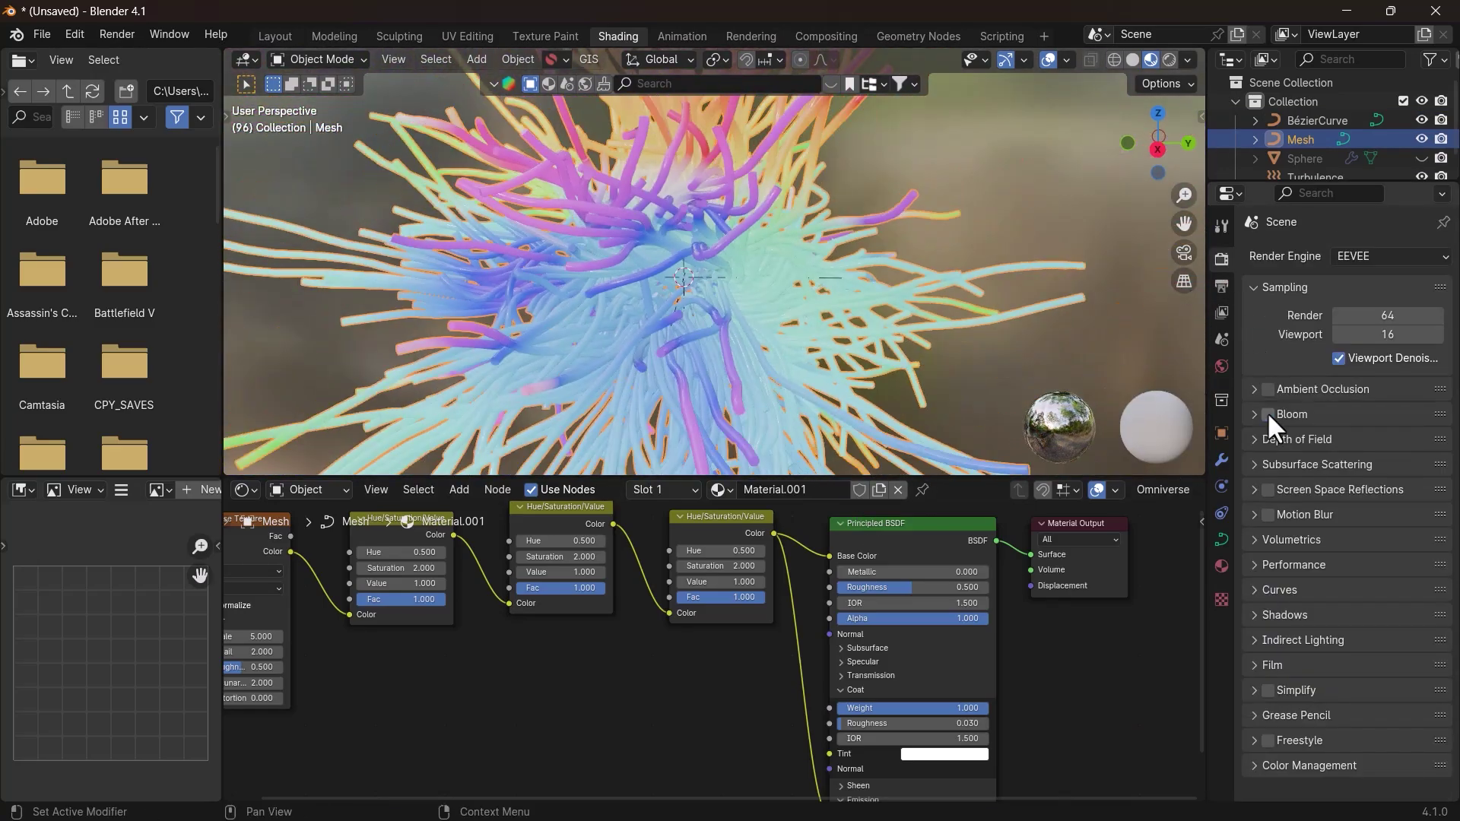
left_click(1267, 414)
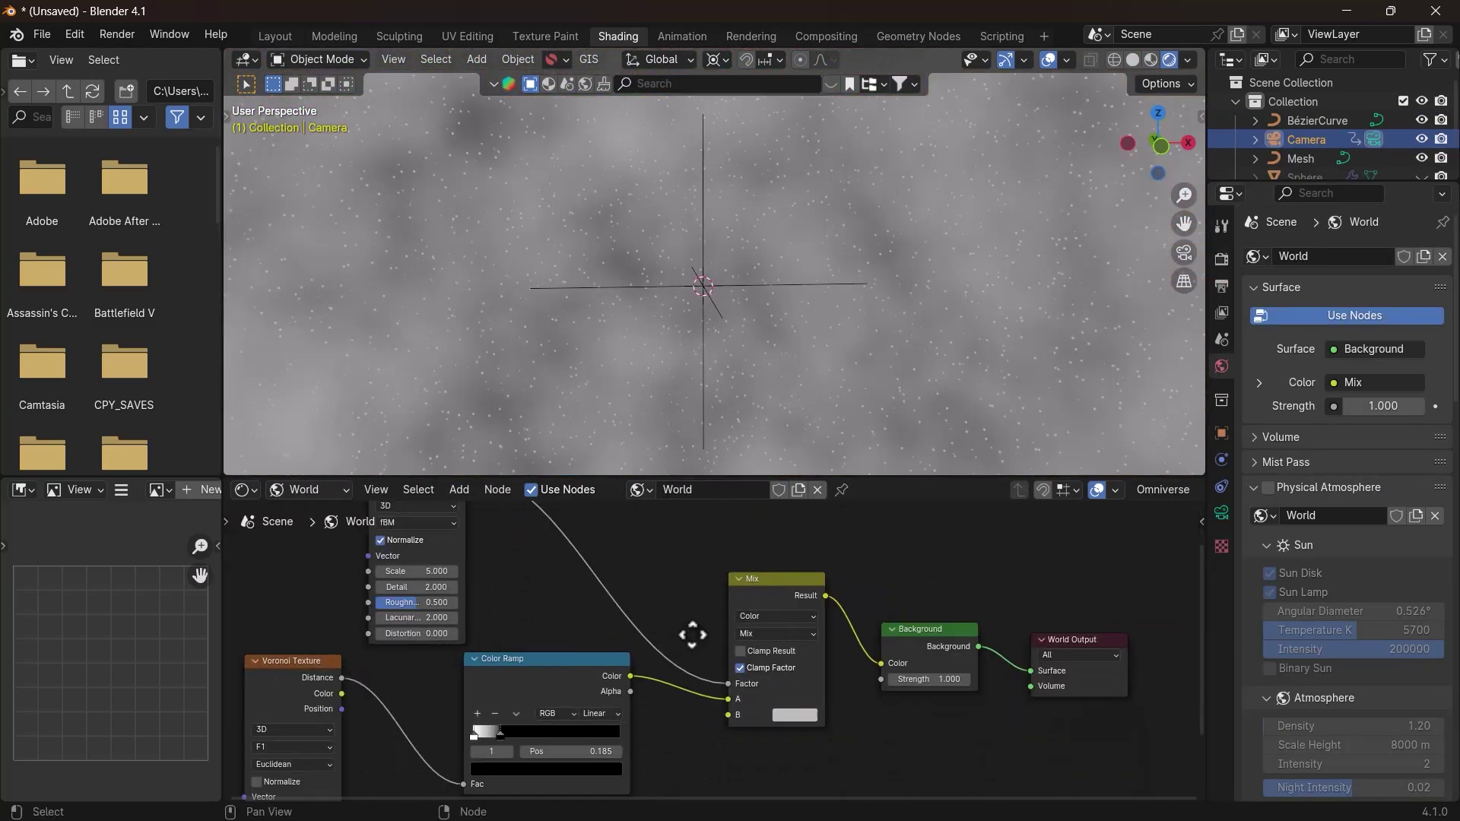
Open the list of color nodes that can be added to the world's node tree.
key("shift+a")
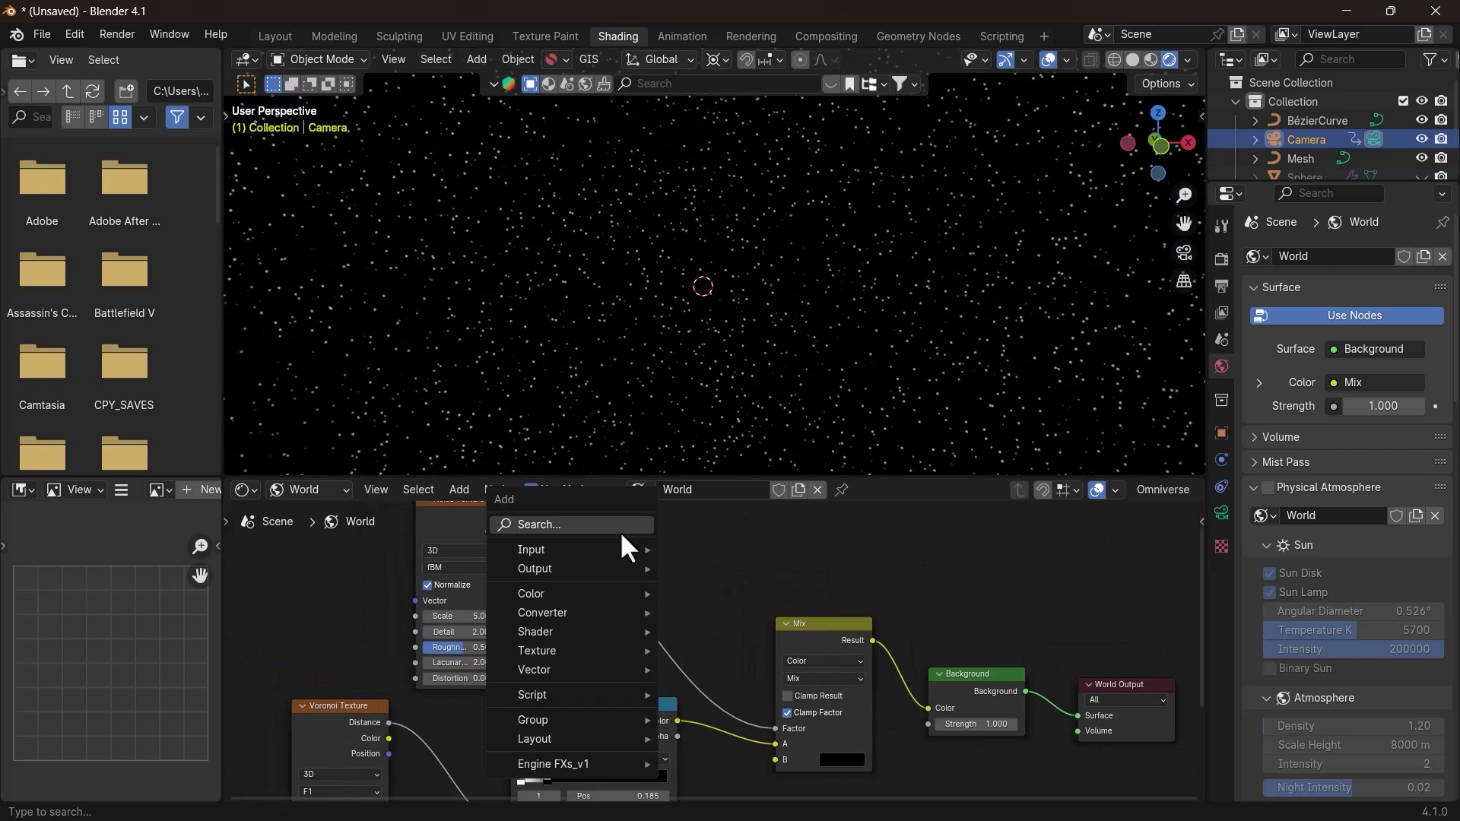
left_click(629, 592)
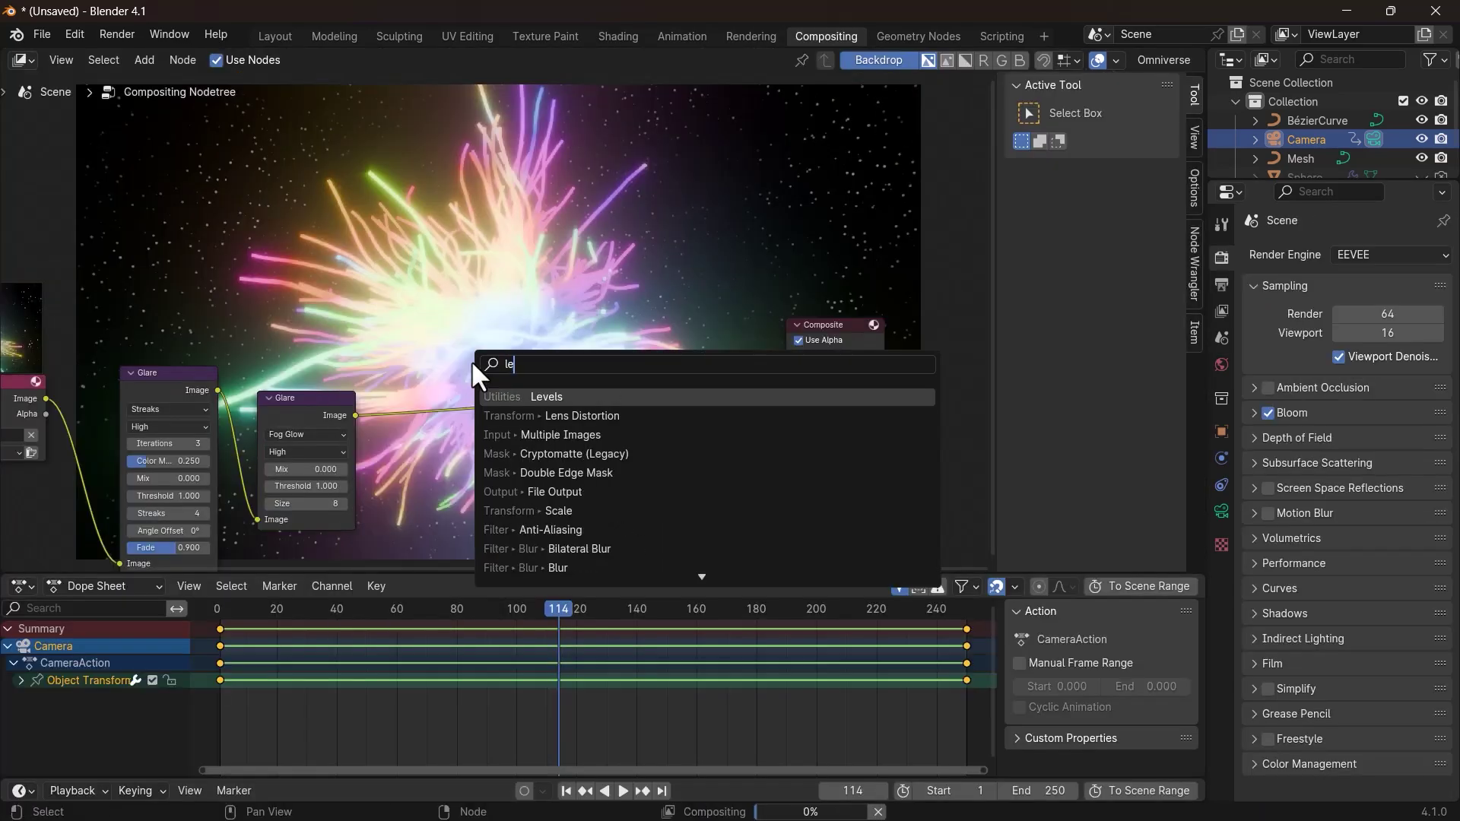
Add a Lens Distortion node after the Fog Glow glare with Distortion 0.1, Dispersion 0.1 and Fit enabled.
key("Down")
key("Return")
left_click(586, 464)
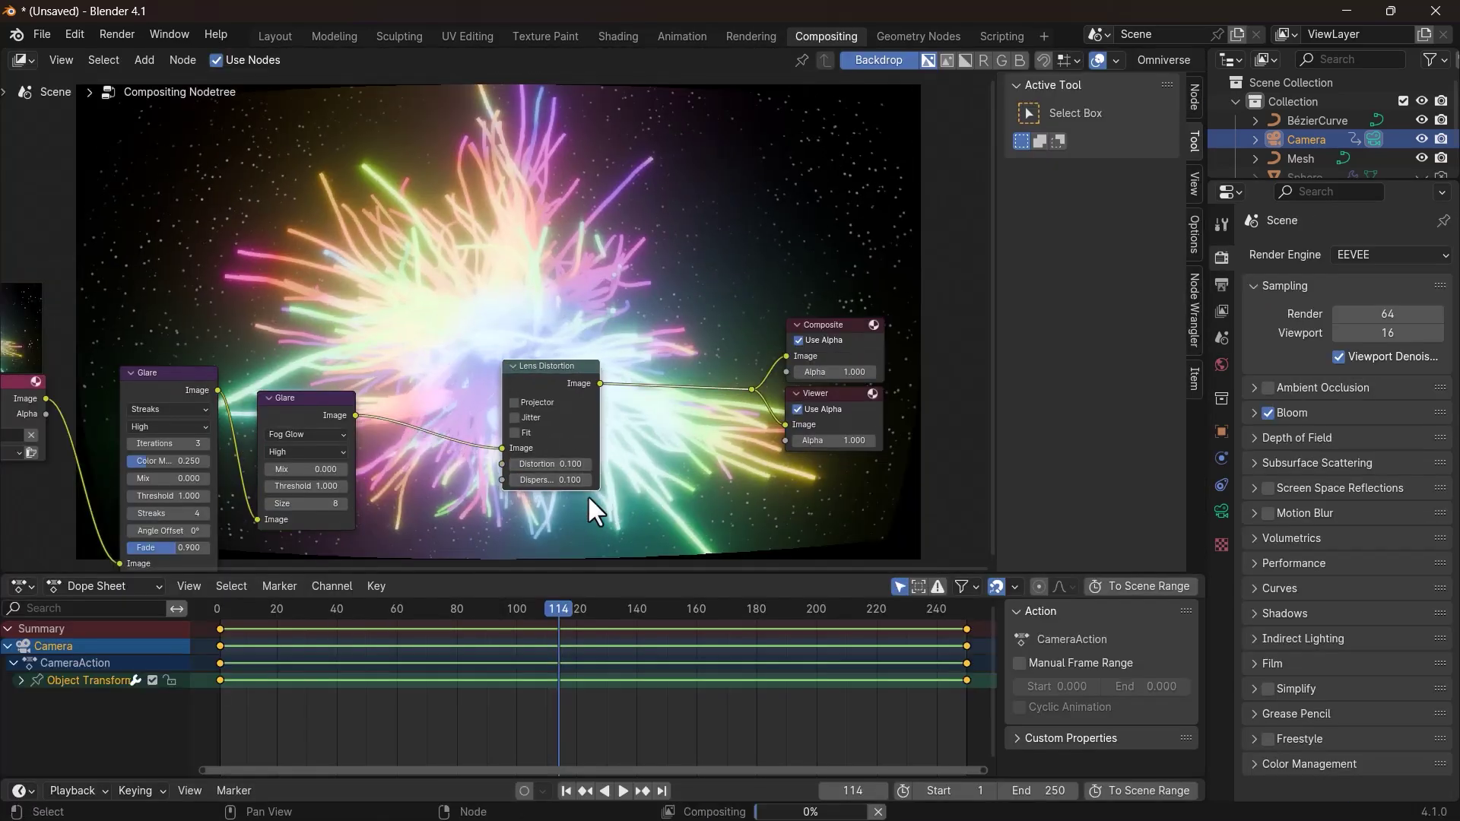
middle_click_drag(533, 417, 526, 394)
left_click(509, 409)
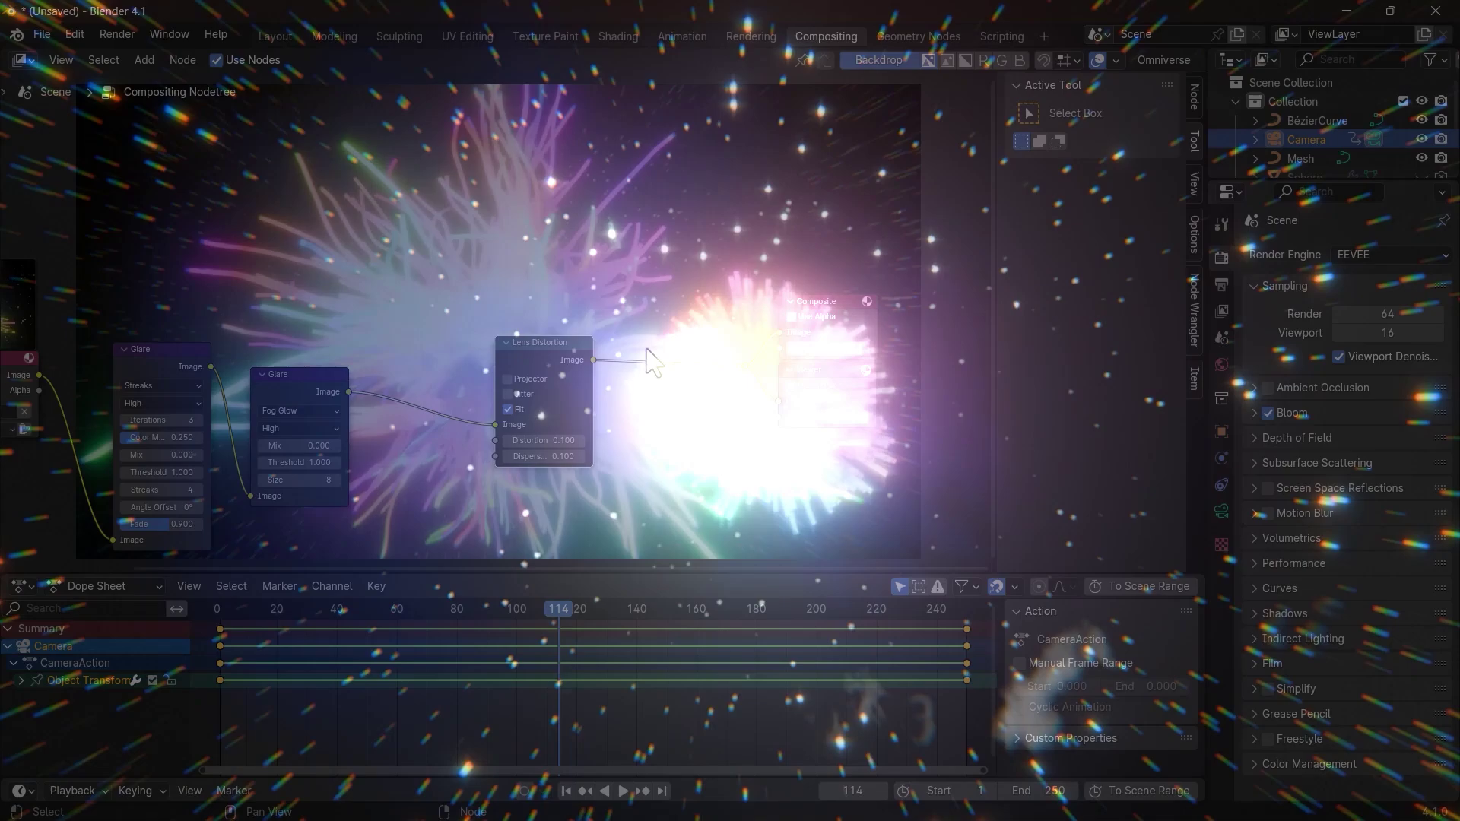